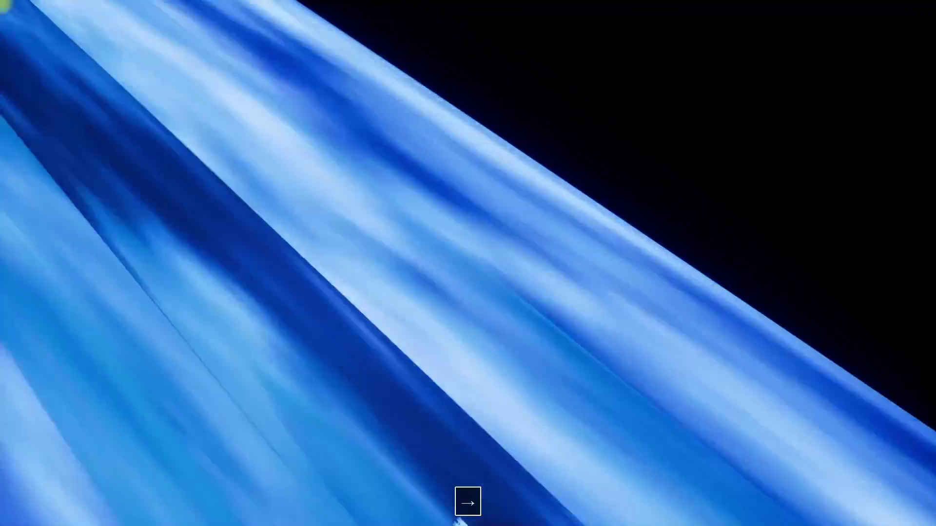
key("Left")
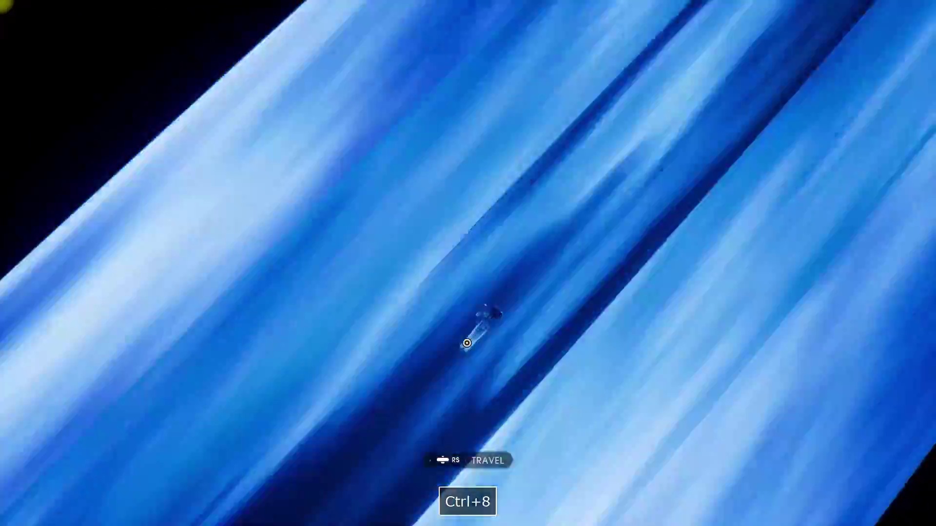
key("space")
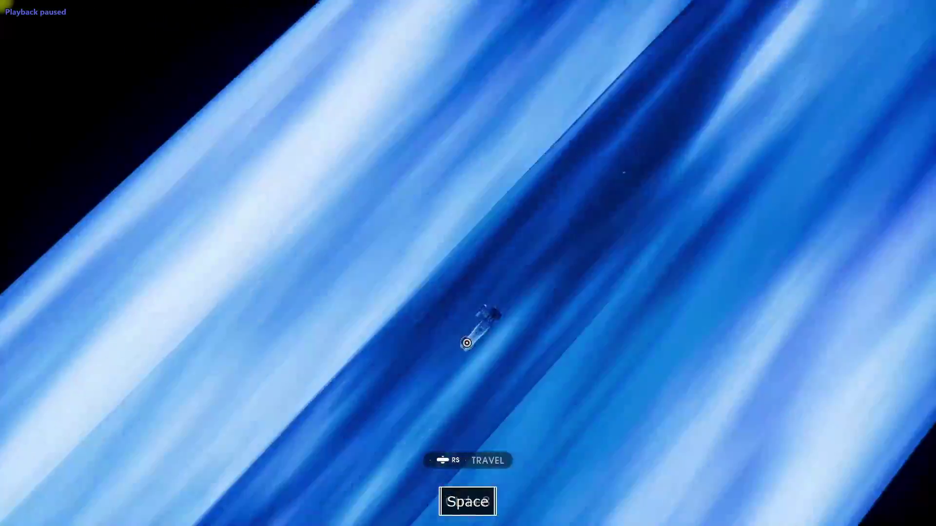
key("space")
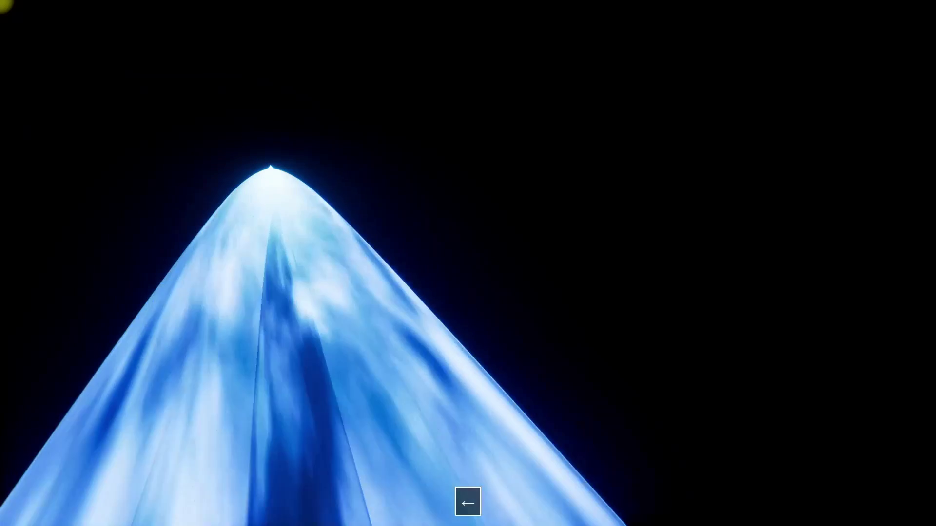
key("Right")
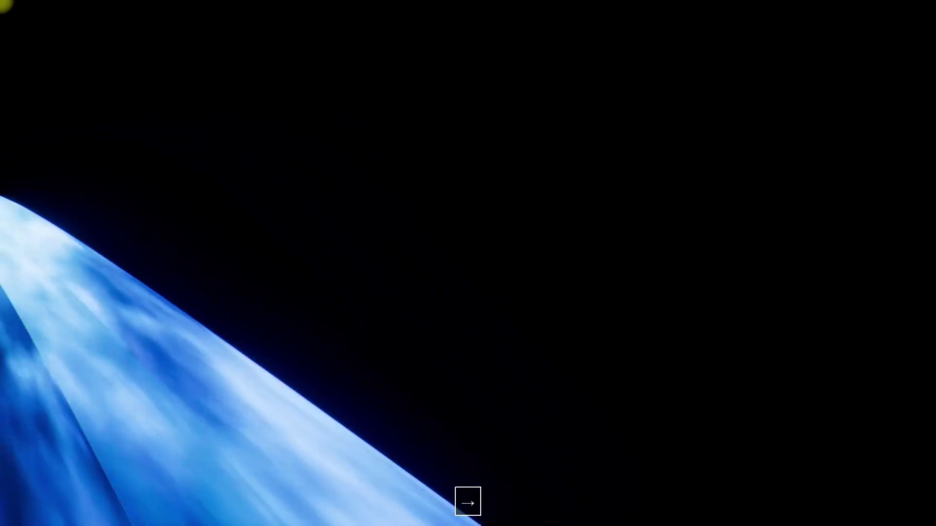
key("space")
key("Right")
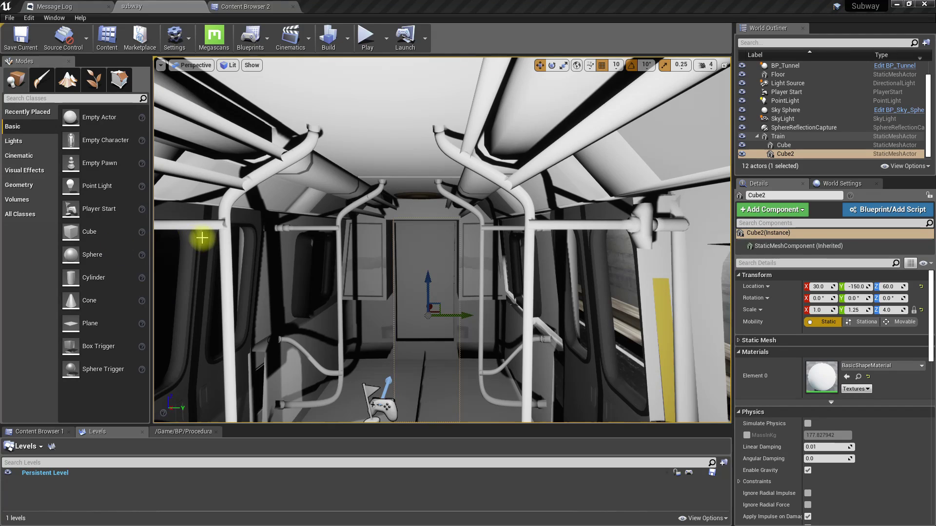
Examine the subway carriage's interior and the outside of the tunnel around it
right_click_drag(202, 238, 29, 227)
key("s")
key("d")
key("w")
key("a")
key("w")
key("w")
right_click_drag(207, 257, 96, 256)
key("d")
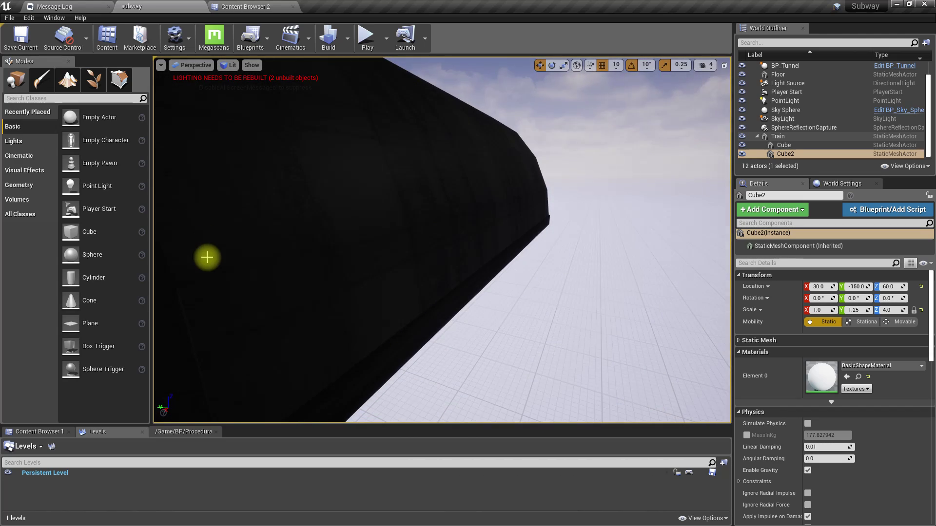
Duplicate the subway level in the maps folder, name the copy hyperspeed, and open it
left_click(243, 6)
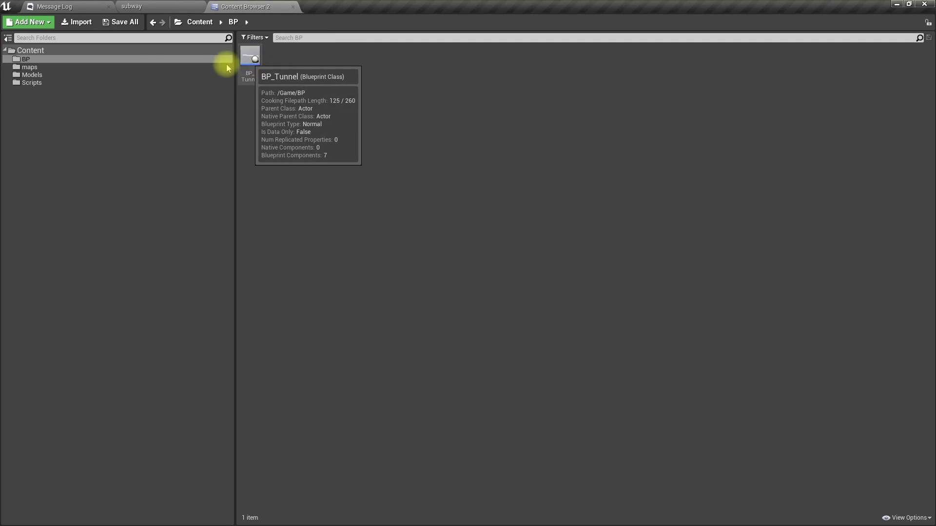
left_click(32, 68)
left_click(258, 73)
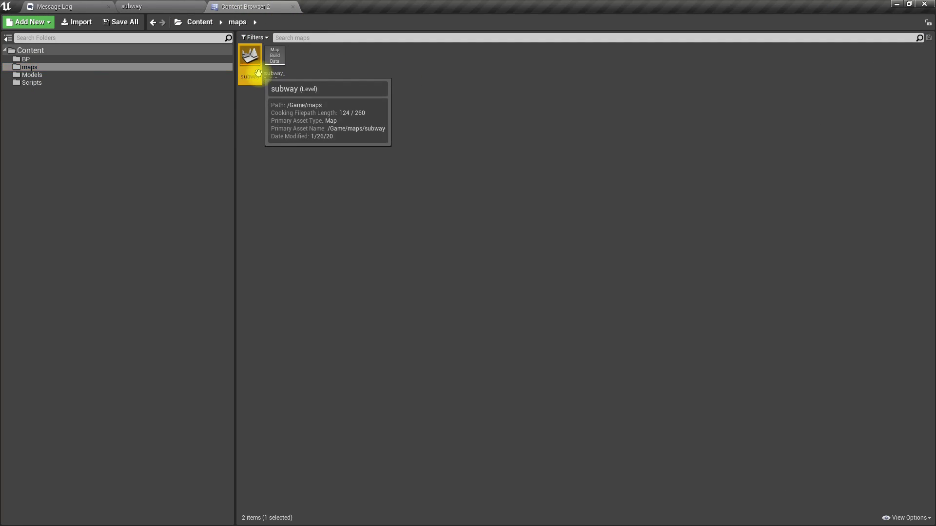
key("ctrl+w")
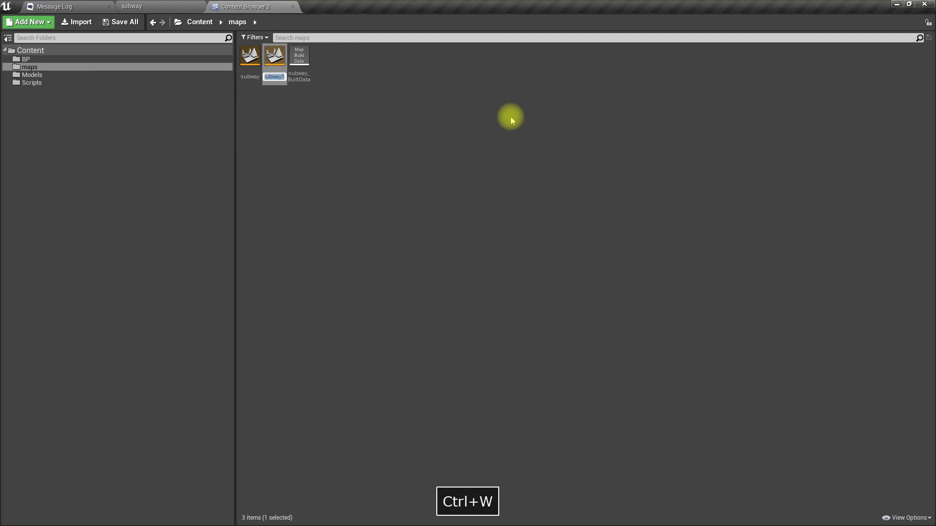
type("h")
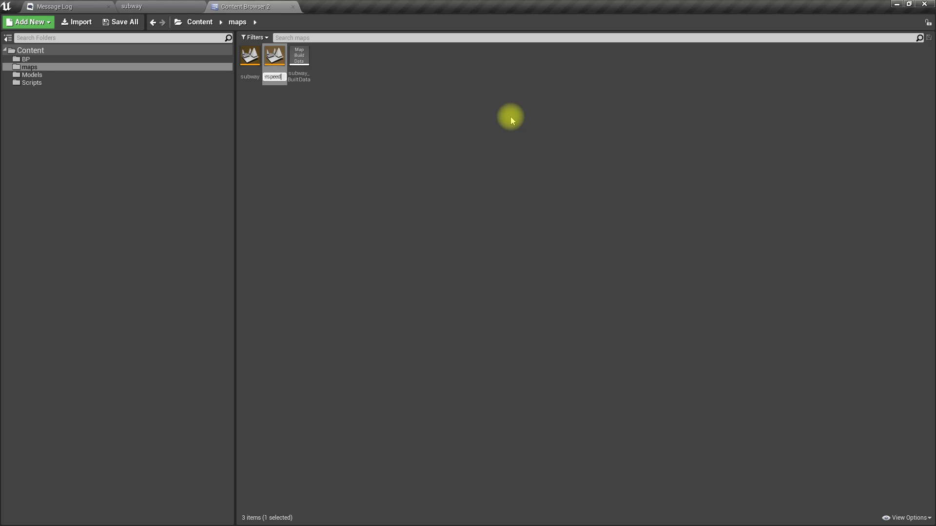
type("yperspeed")
key("Return")
key("Return")
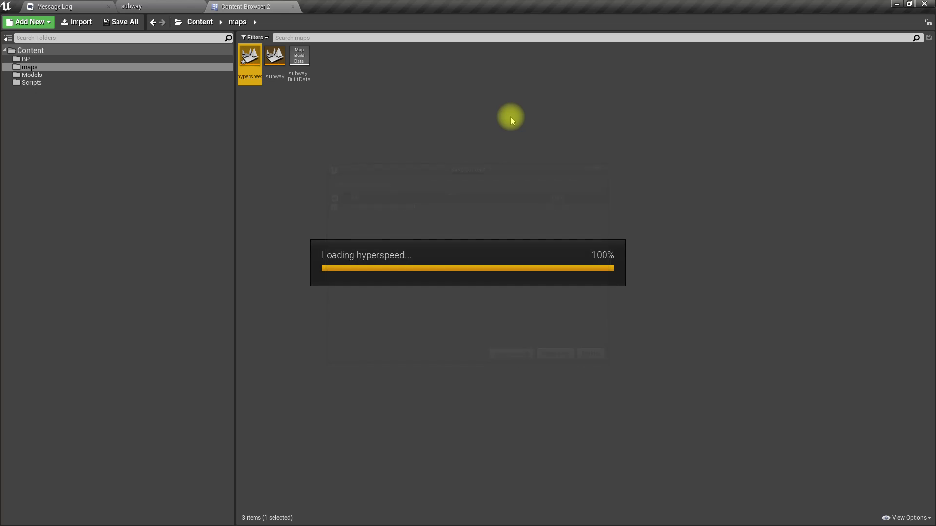
left_click(145, 6)
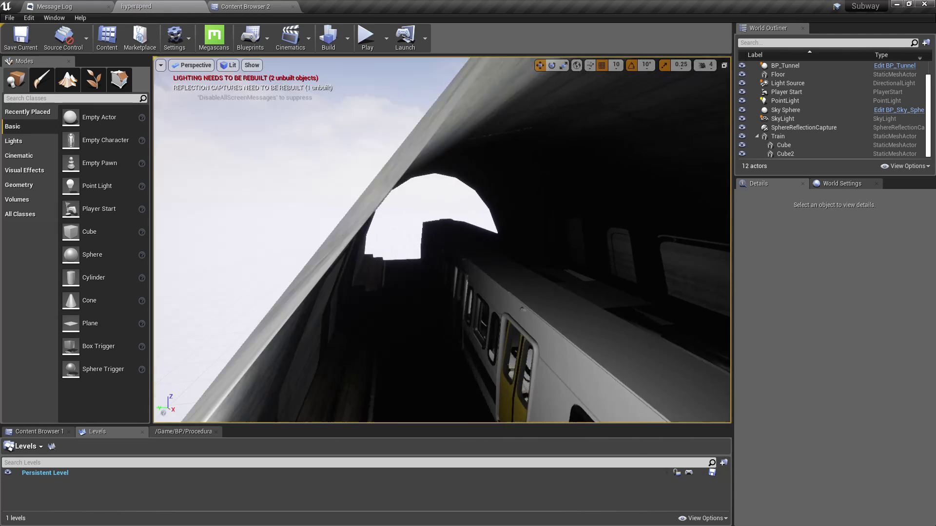
Delete the BP_Tunnel actor that surrounds the train
right_click_drag(521, 296, 522, 296)
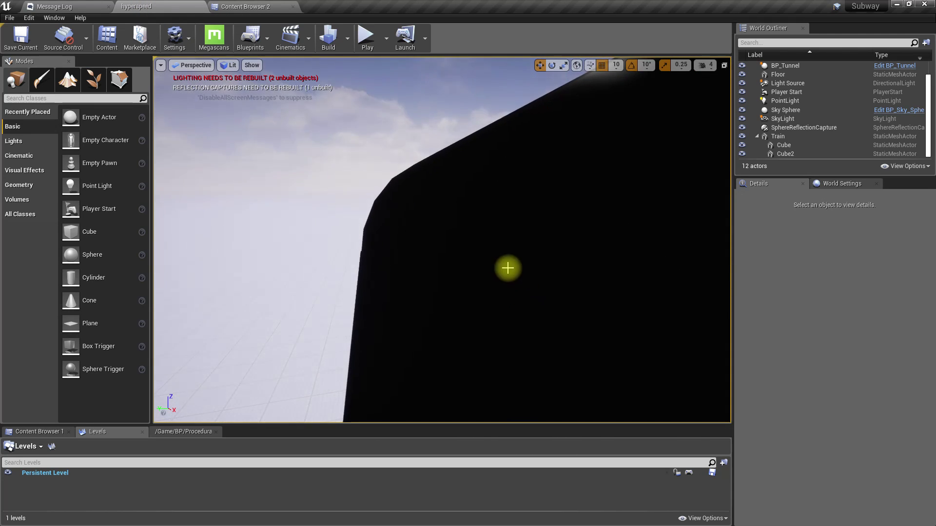
left_click(502, 247)
key("Delete")
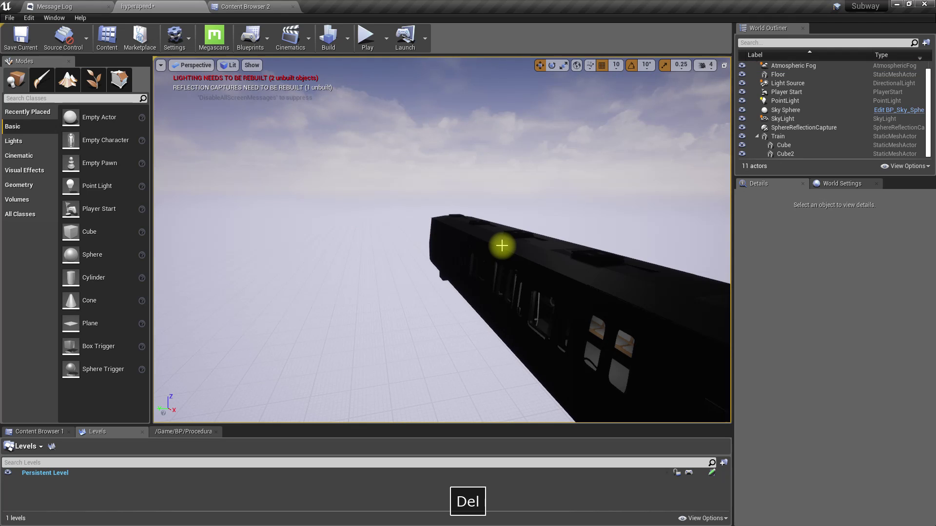
Set the directional Light Source's intensity to 10 lux
right_click_drag(455, 200, 455, 199)
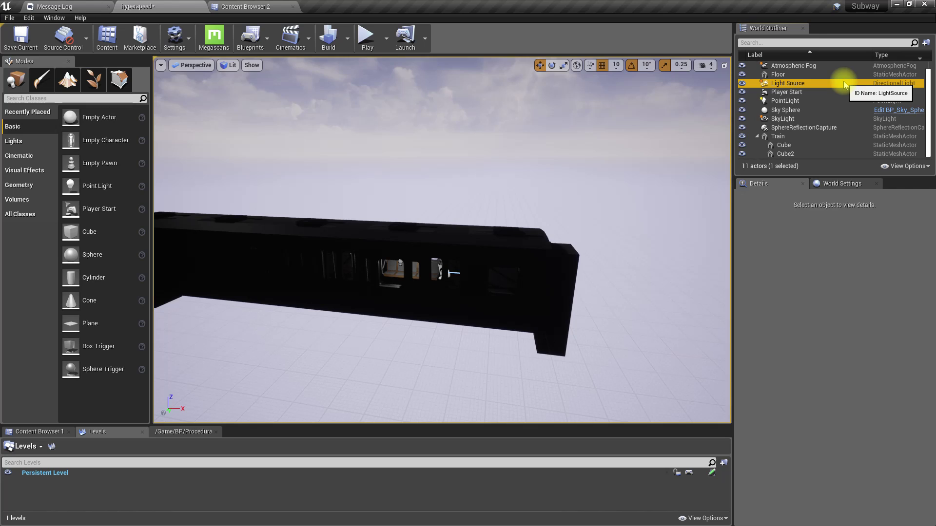
left_click(853, 83)
left_click(829, 352)
type("2")
key("Return")
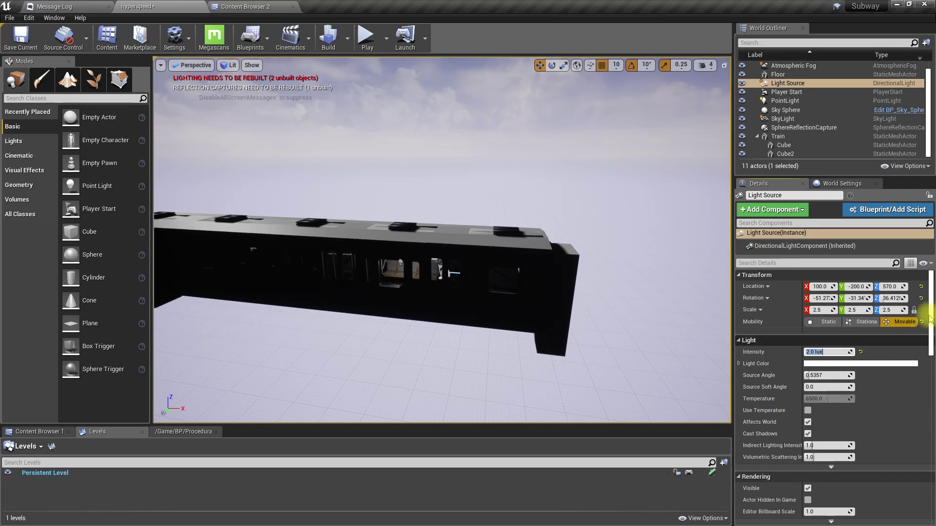
type("10")
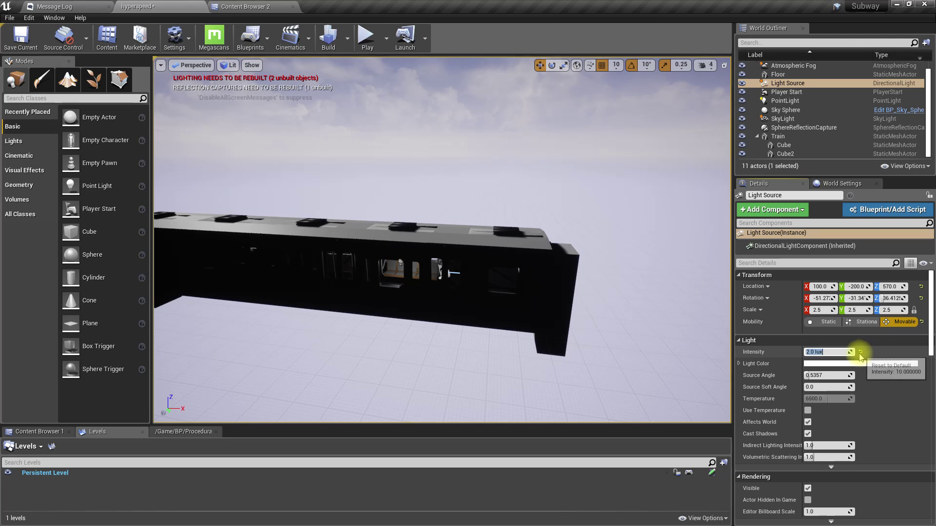
key("Return")
Reset the SkyLight's intensity scale to its default of 1.0
key("w")
mouse_move(461, 313)
right_mouse_down()
mouse_move(363, 317)
mouse_move(460, 309)
right_mouse_up()
key("s")
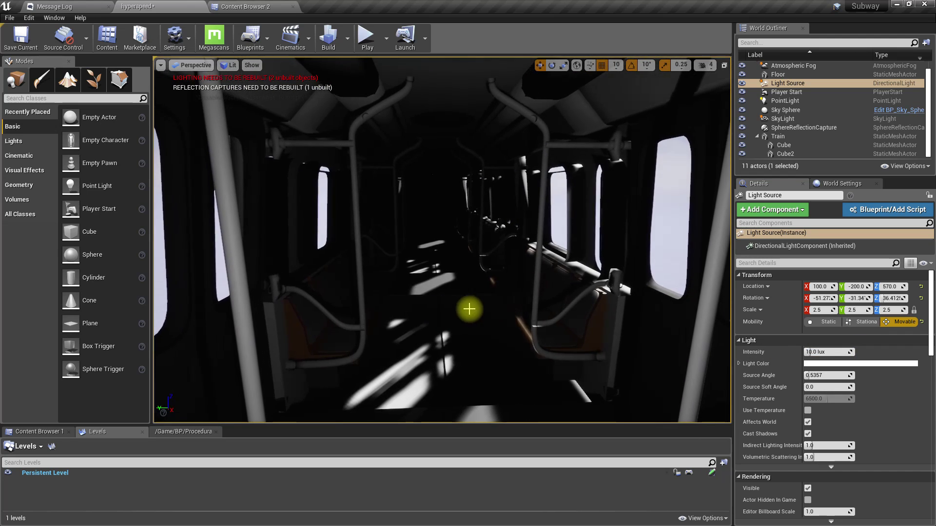
left_click(782, 119)
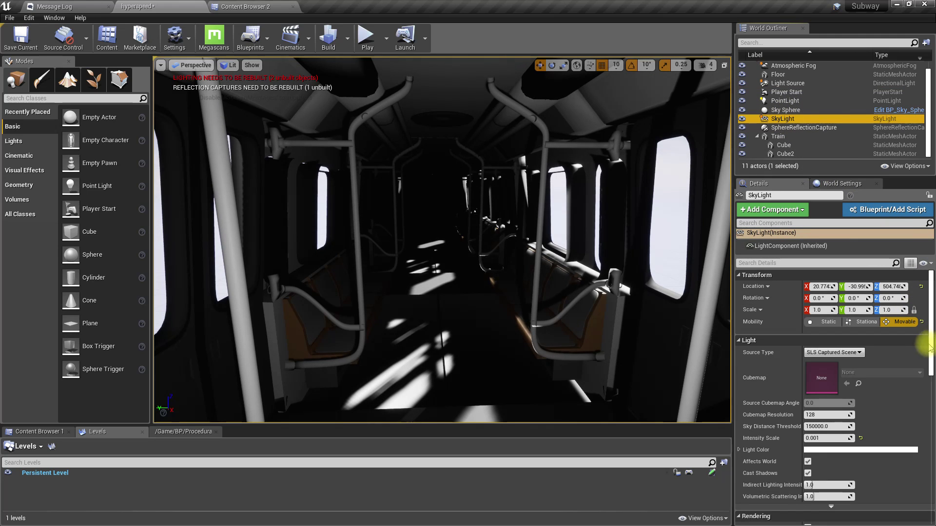
left_click(861, 439)
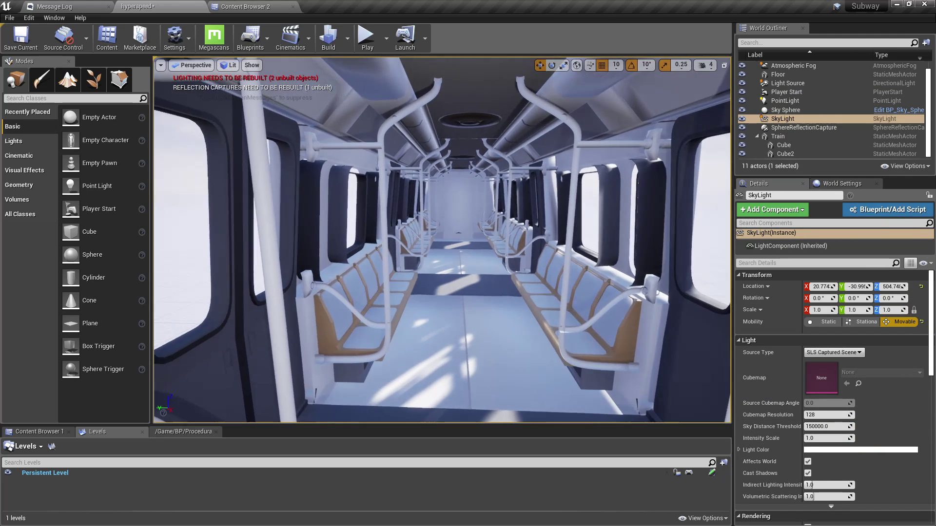
Examine the relit train interior and play the level in an immersive viewport
right_click_drag(442, 240, 282, 254)
key("a")
key("s")
key("d")
right_click_drag(453, 293, 453, 292)
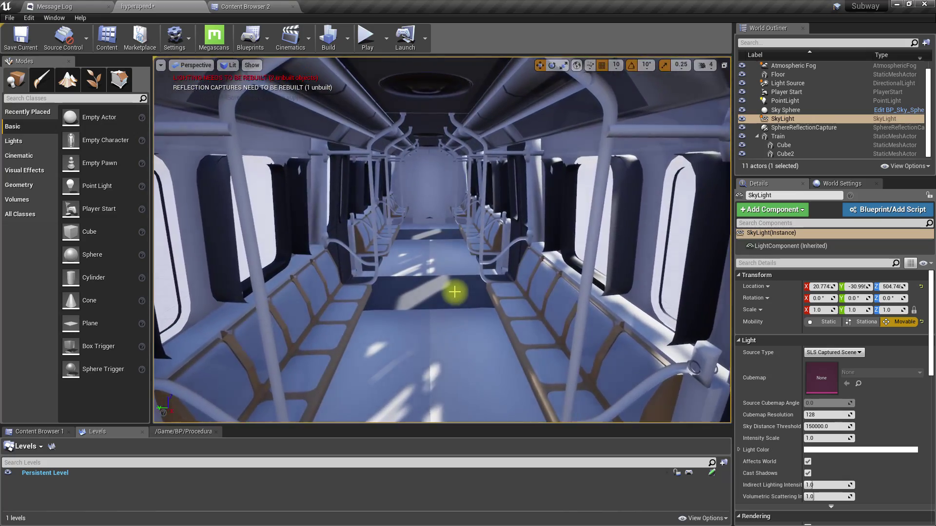
key("F11")
key("alt+p")
left_click(454, 291)
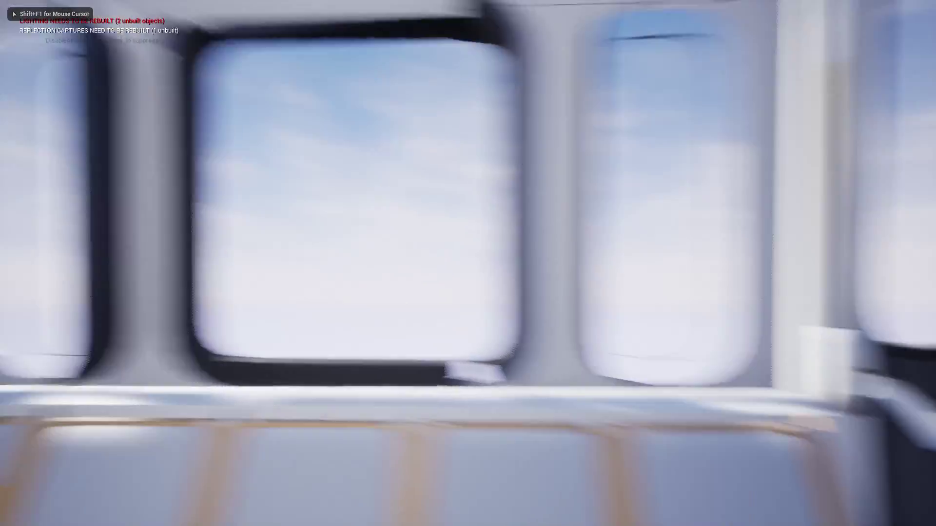
key("Escape")
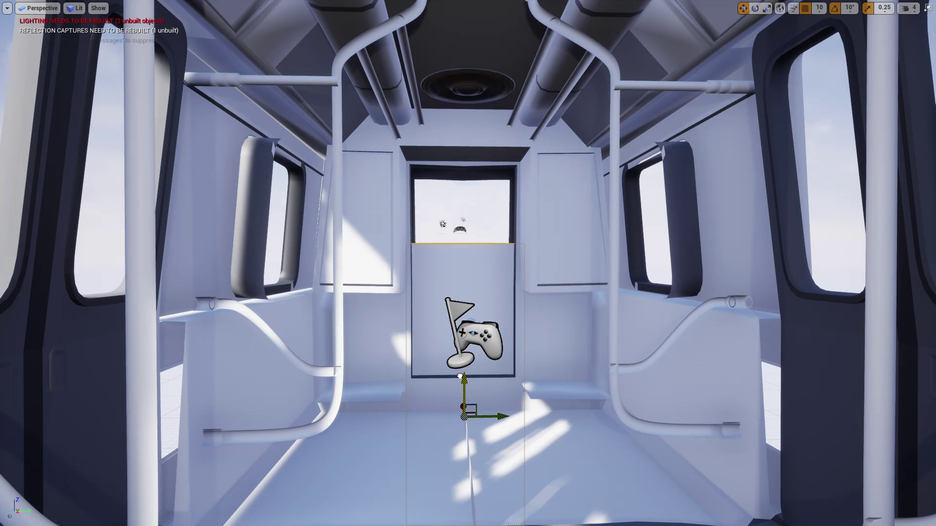
Play the level again from the end of the carriage to check its seats and windows, and restore the normal editor layout
right_click_drag(449, 376, 405, 319)
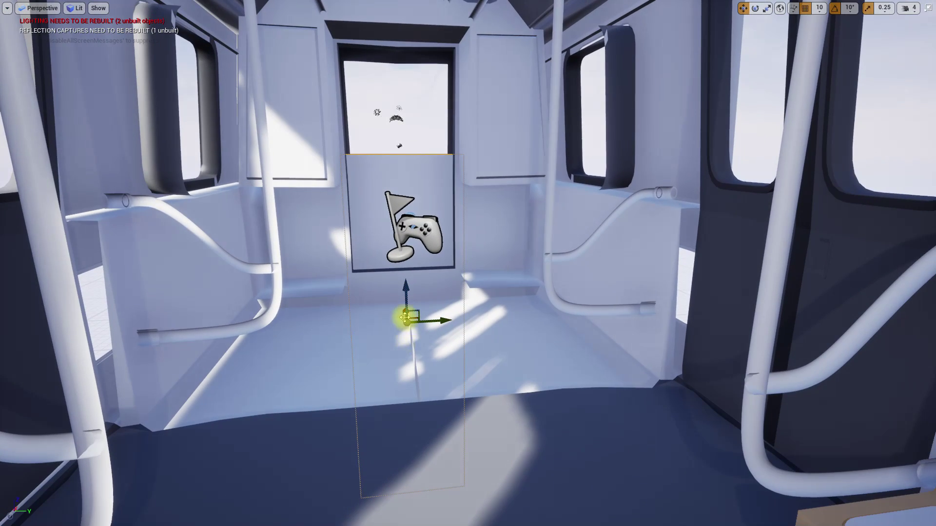
key("F11")
key("F11")
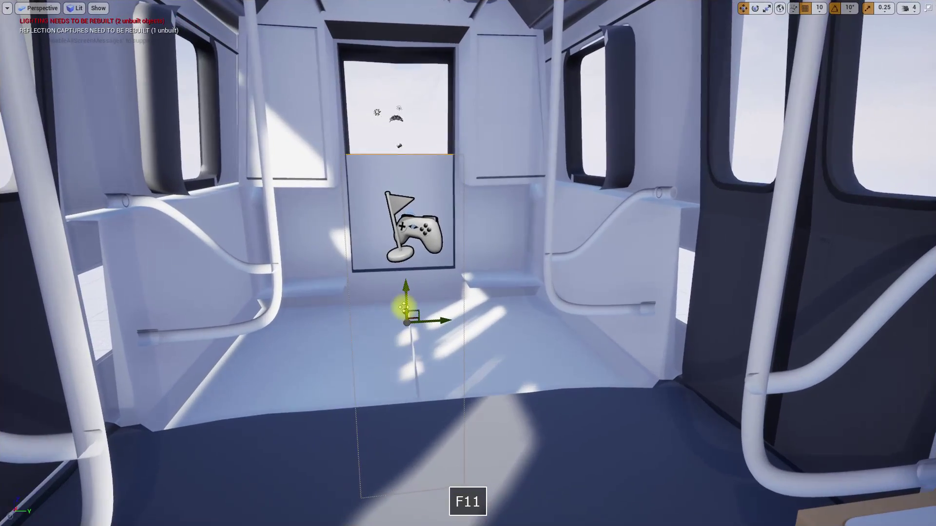
key("alt+p")
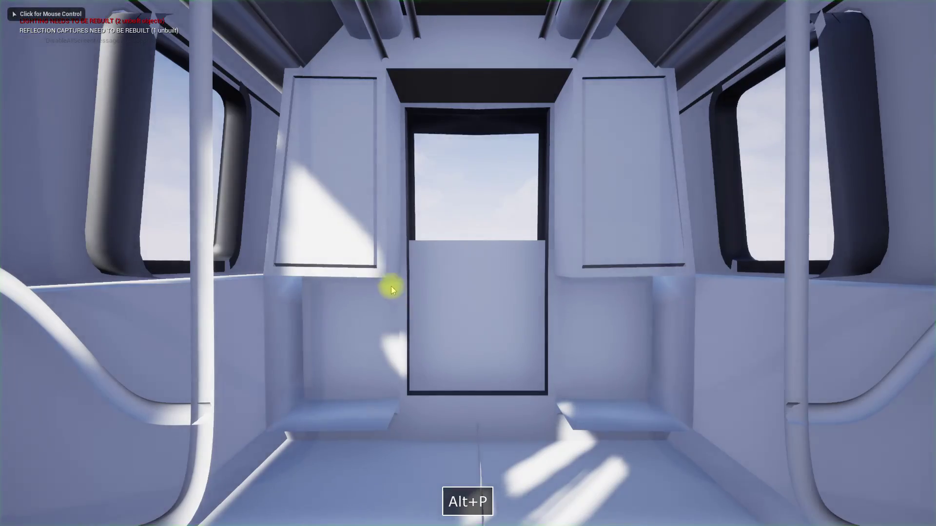
key("s")
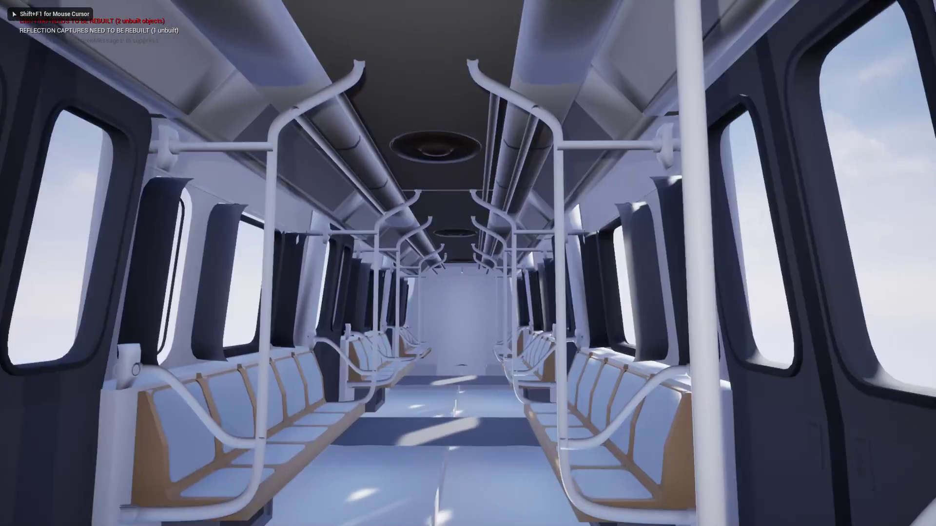
key("Escape")
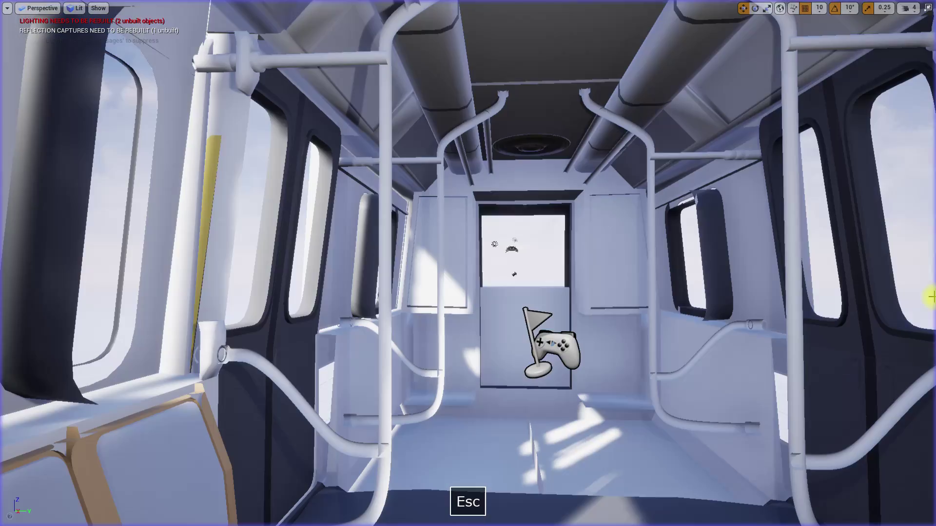
key("F11")
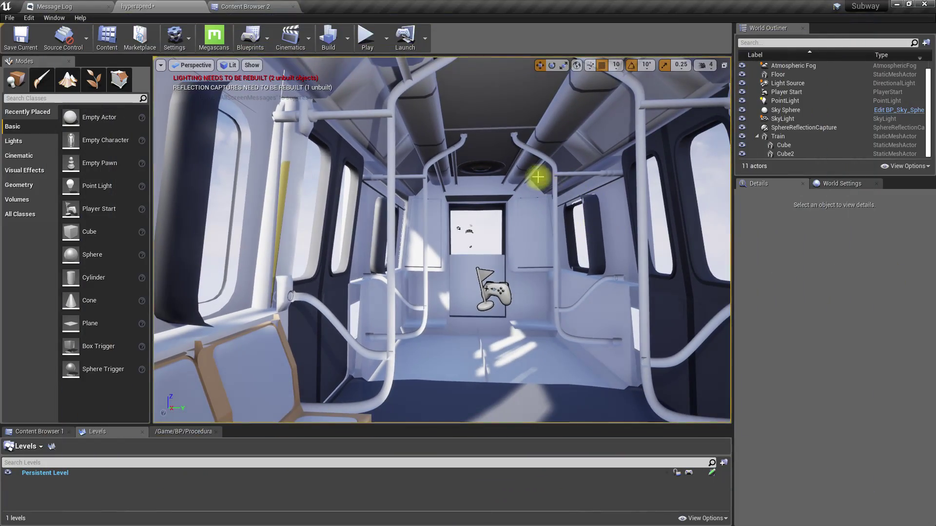
Delete the SphereReflectionCapture actor from the level
left_click(795, 128)
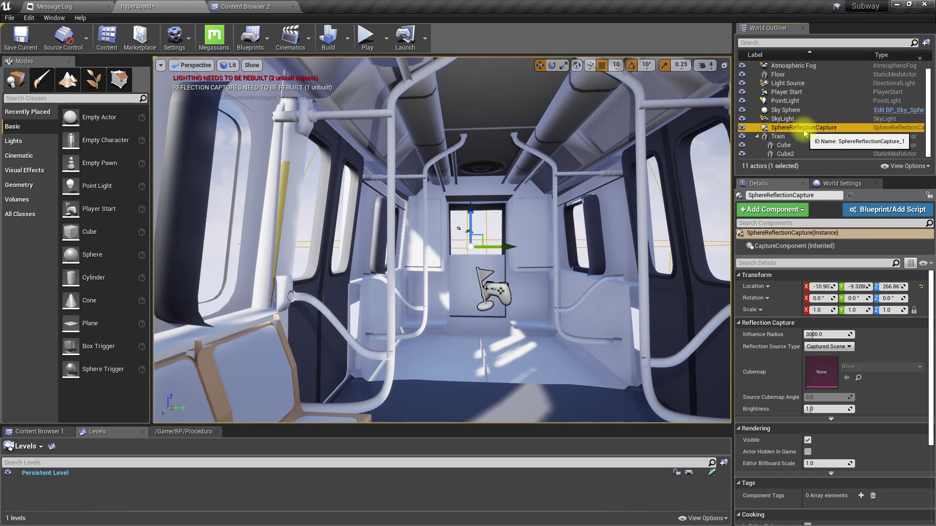
key("Delete")
Search the placeable actor classes for "cap" and clear the search
right_click_drag(424, 272, 458, 286)
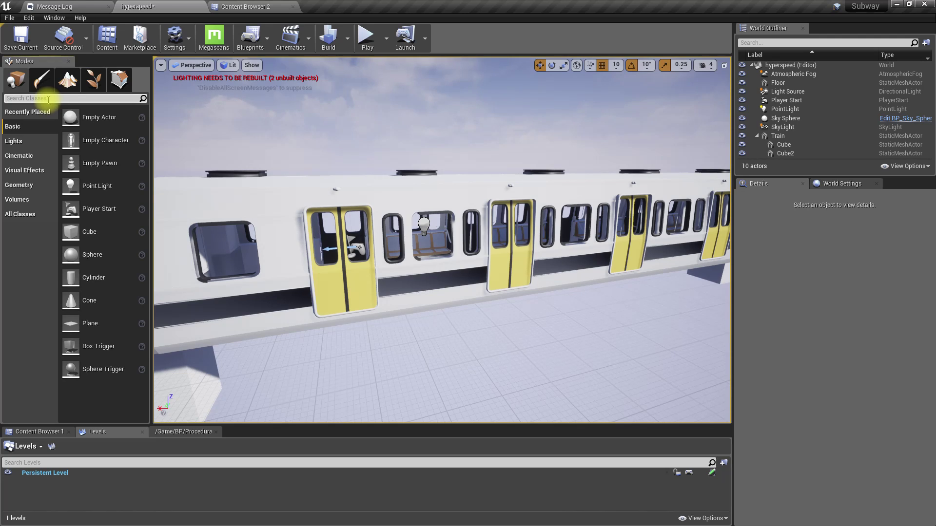
type("cap")
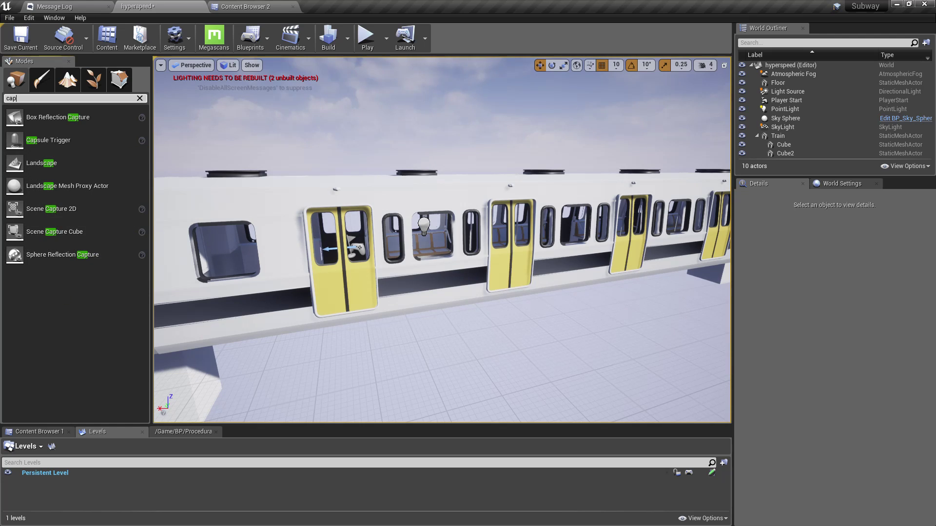
key("Escape")
Add the StarterContent to the project and search the project content for "cap"
left_click_drag(537, 358, 512, 361)
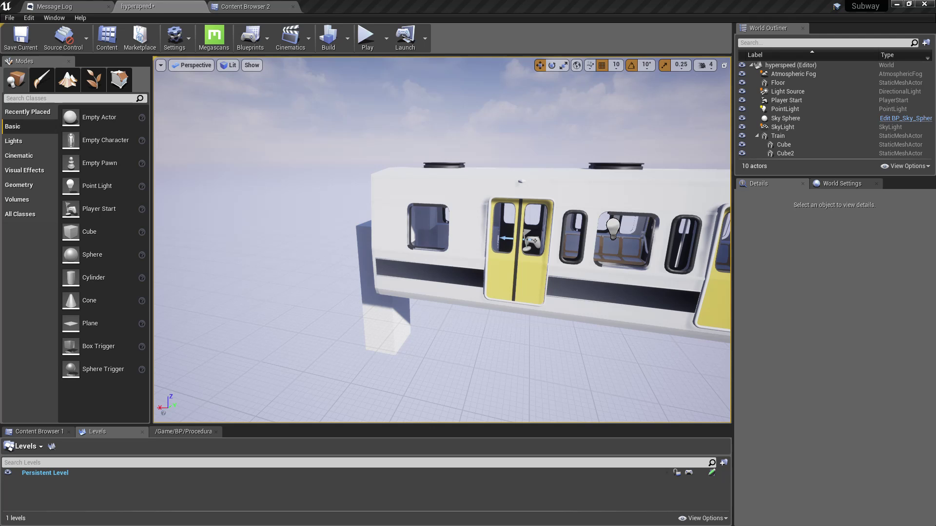
left_click(308, 178)
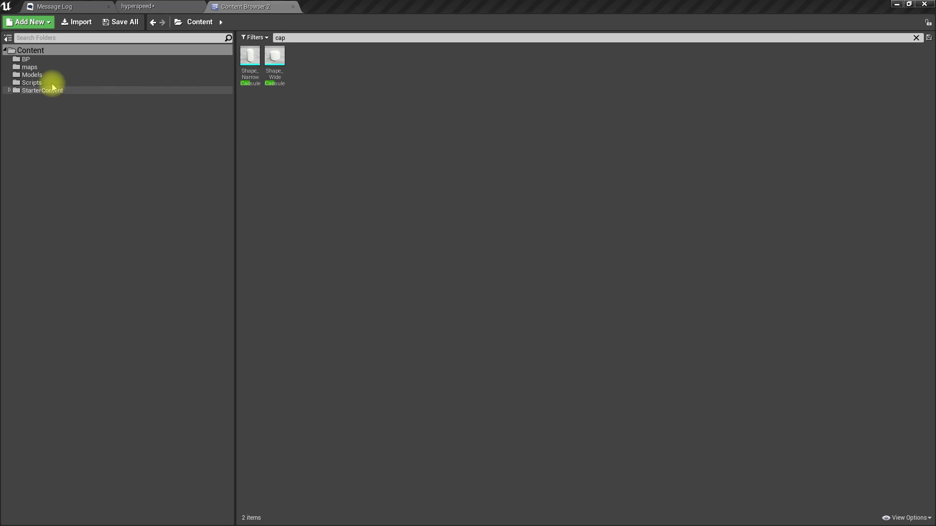
left_click(265, 105)
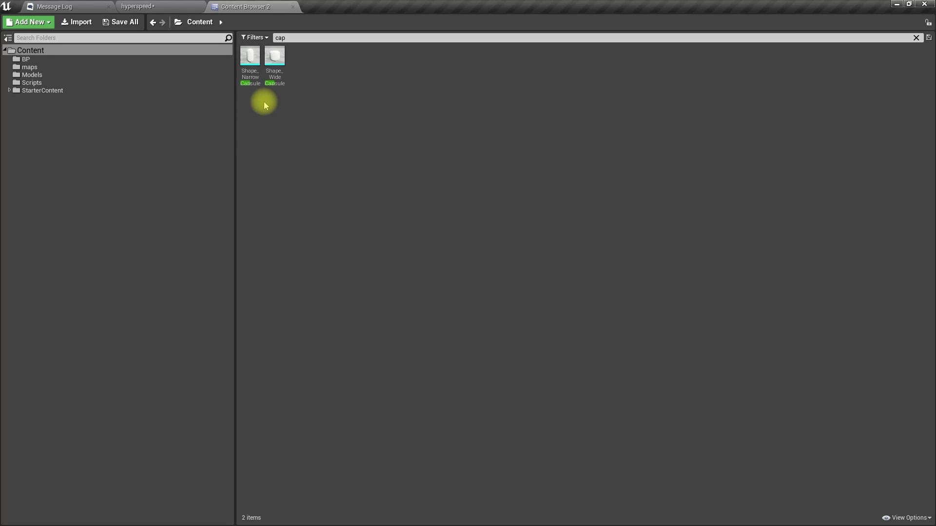
Place the Shape_NarrowCapsule mesh in the level beside the train and attach it to the Train actor
left_click_drag(252, 56, 490, 393)
right_click_drag(641, 339, 641, 339)
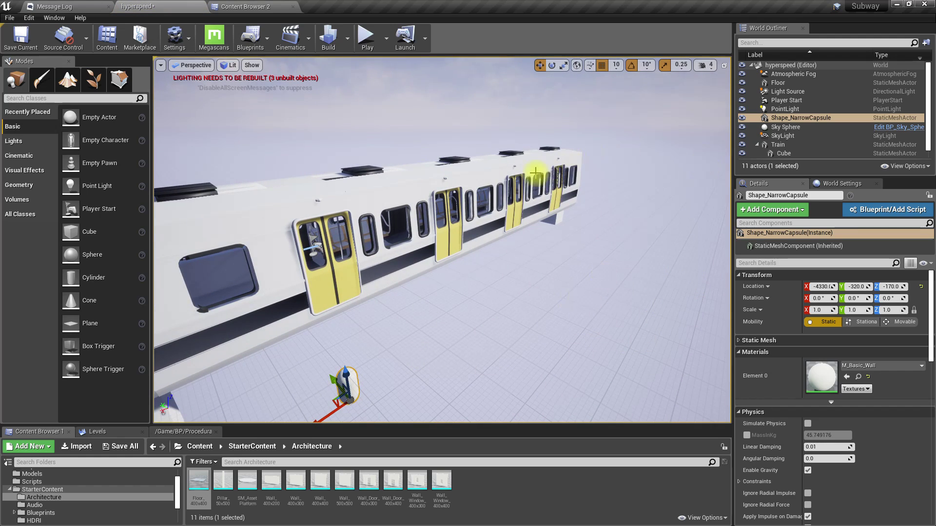
left_click(403, 180)
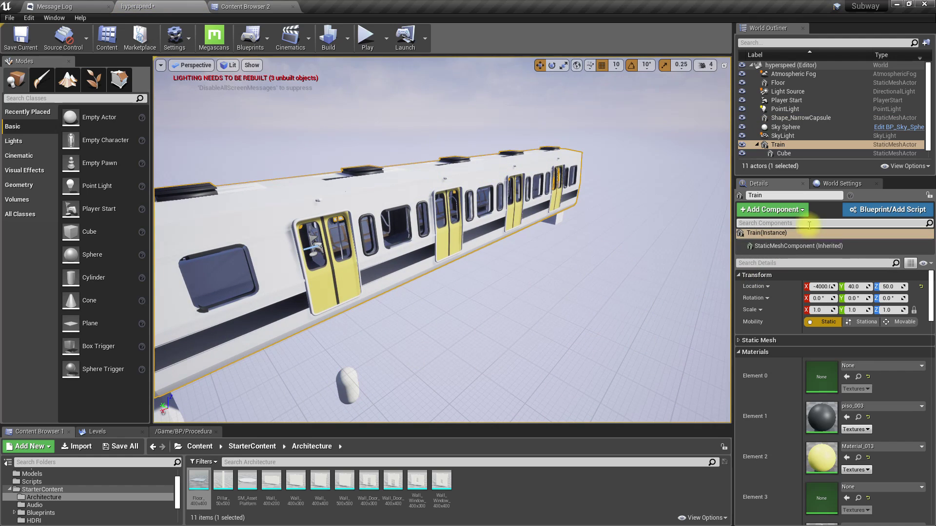
mouse_move(586, 260)
right_mouse_down()
mouse_move(570, 268)
mouse_move(600, 271)
right_mouse_up()
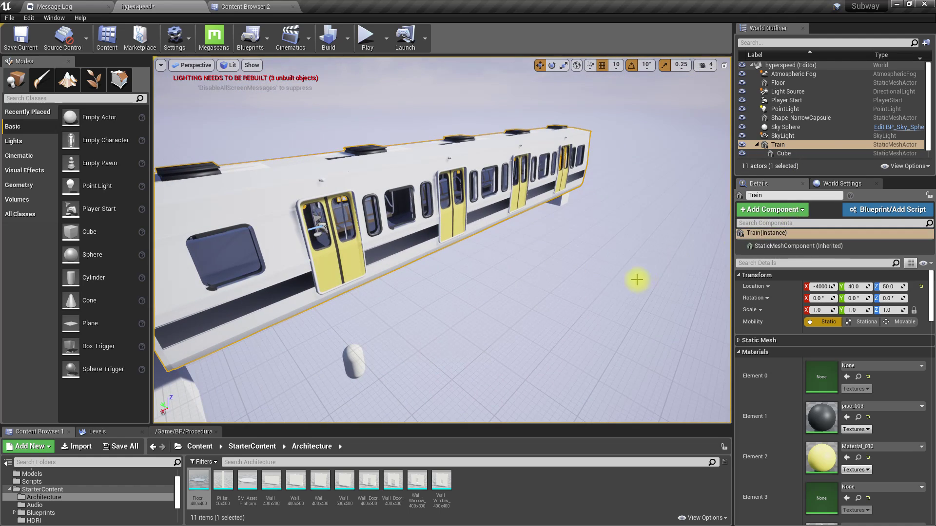
scroll(858, 128, "down", 1)
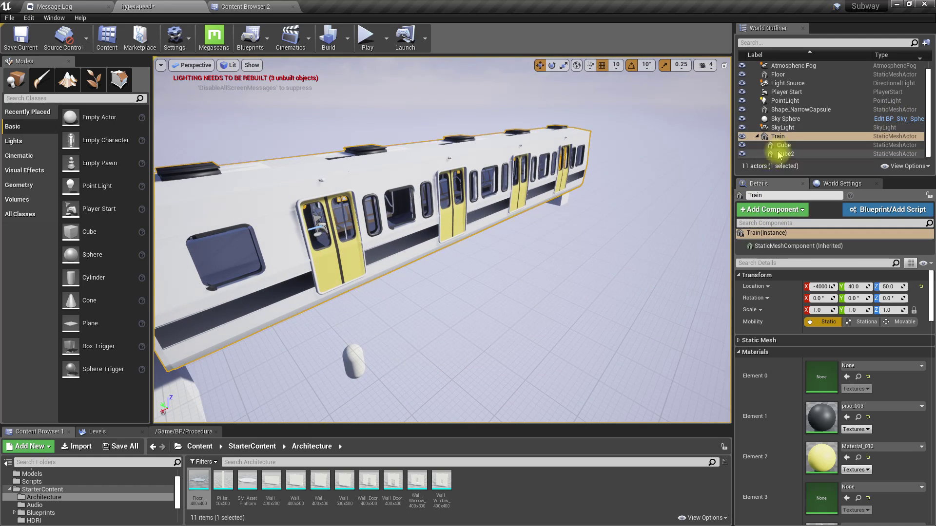
left_click(348, 369)
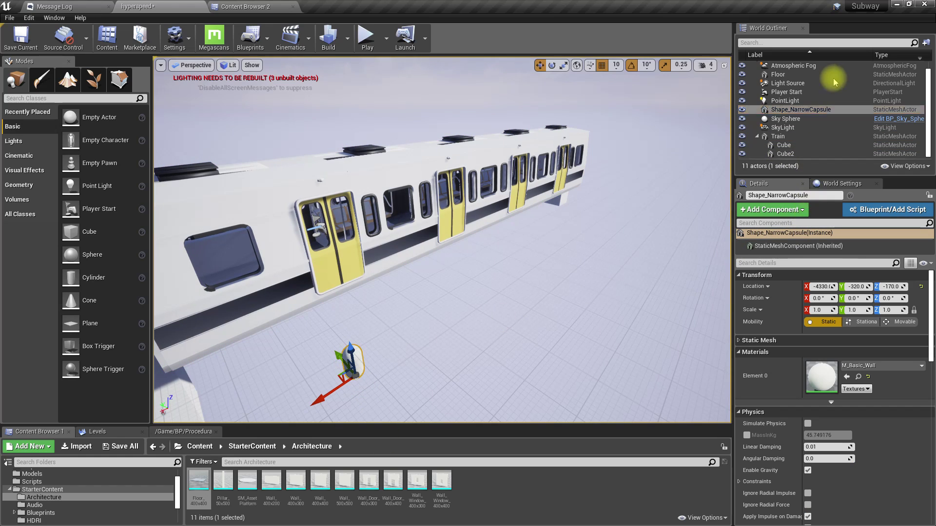
left_click_drag(794, 111, 794, 138)
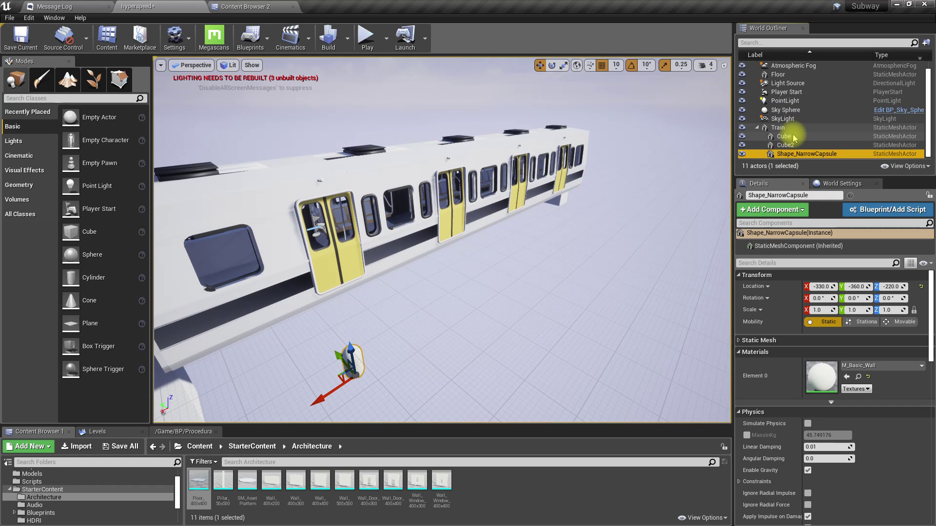
Set the capsule's location relative to the Train to 0 on X, Y and Z
left_click(821, 287)
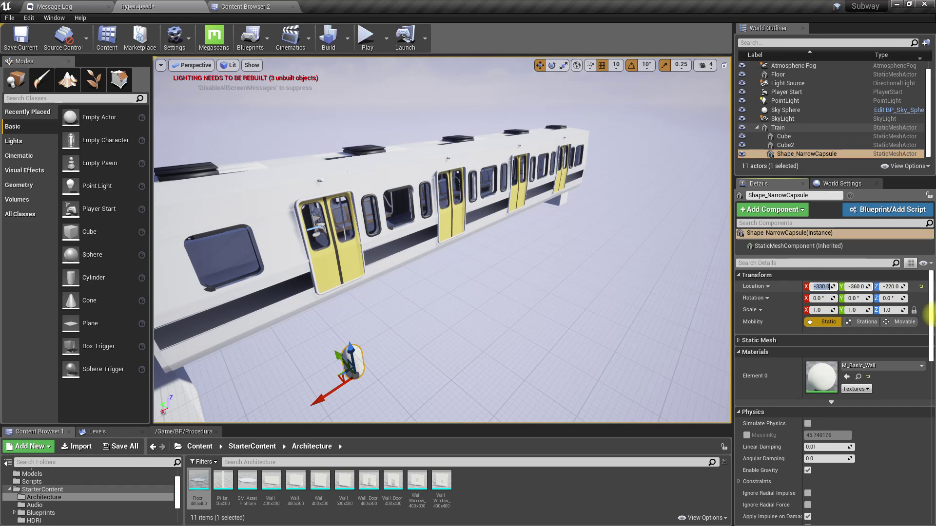
type("0")
key("Tab")
type("0")
key("Tab")
type("0")
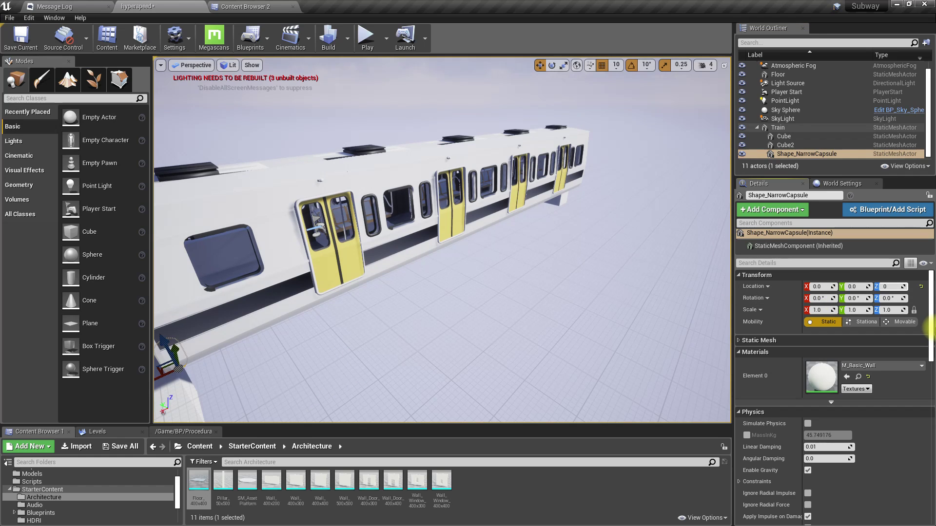
Move the capsule to -150 on Y, in line with the train's end, and rotate it -90° about Y
right_click_drag(422, 215, 461, 213)
key("a")
key("a")
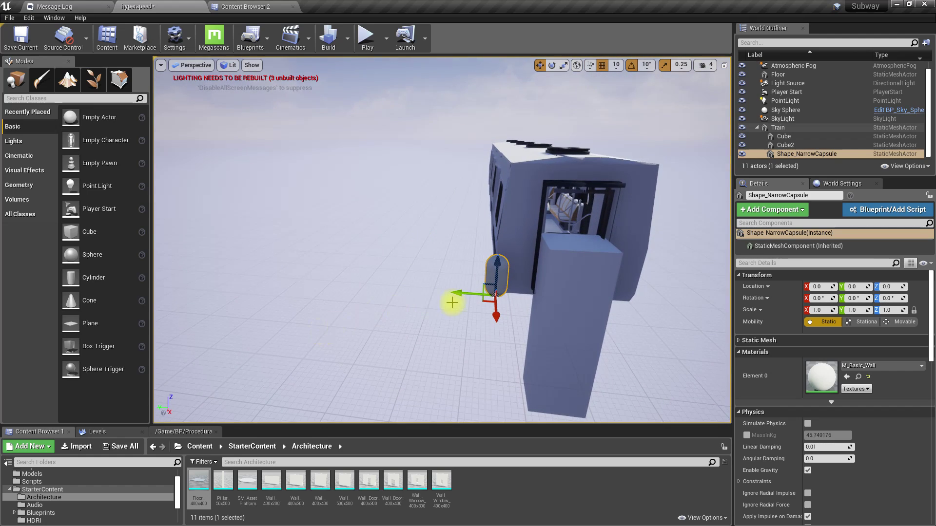
left_click_drag(460, 291, 527, 285)
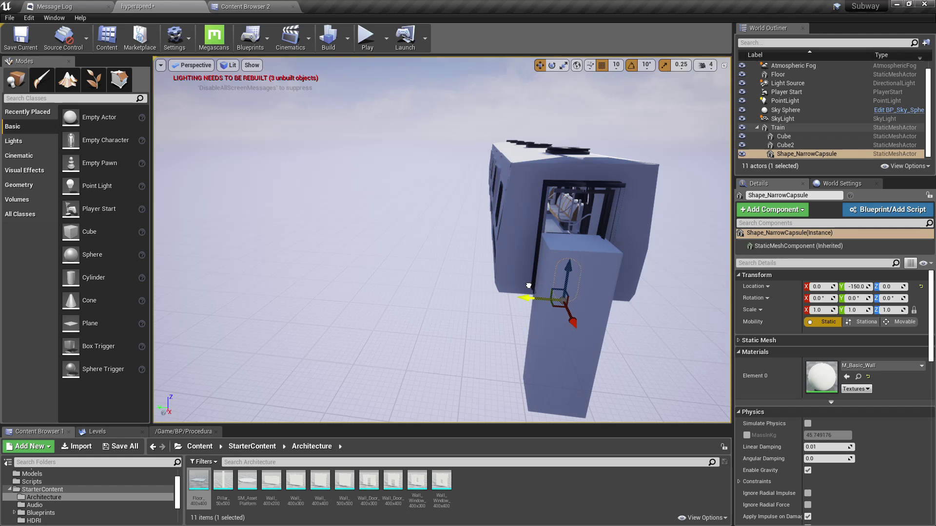
key("a")
right_click_drag(483, 322, 547, 340)
key("e")
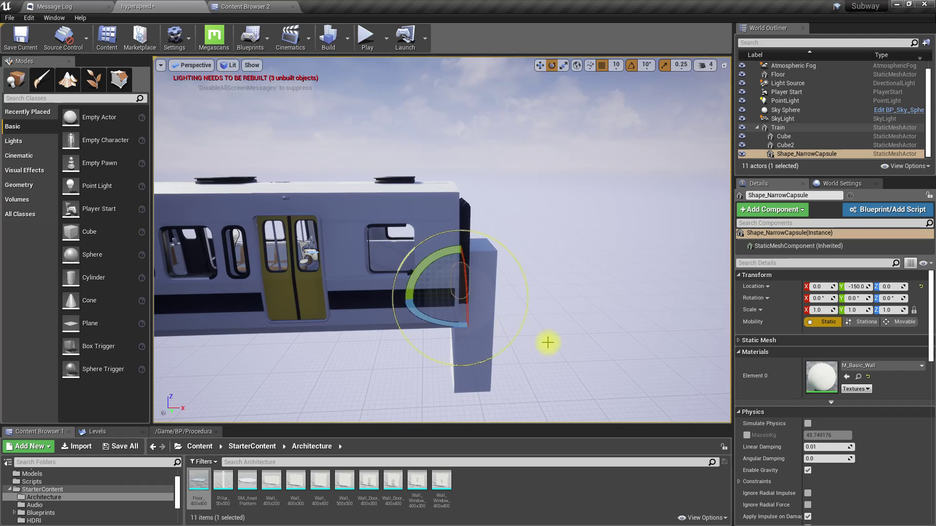
mouse_move(429, 265)
left_mouse_down()
mouse_move(512, 299)
mouse_move(432, 264)
left_mouse_up()
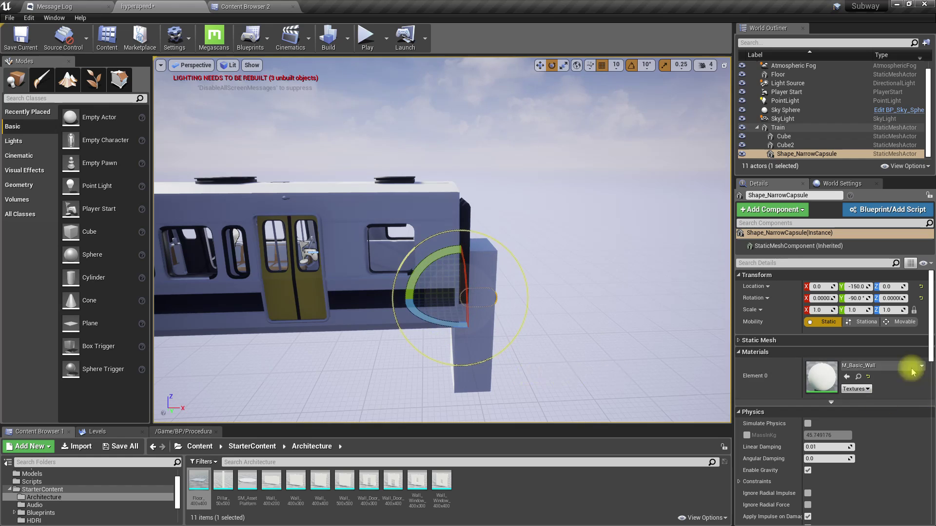
Enlarge the capsule uniformly, first to a scale of 10 and finally to 40
left_click(831, 312)
type("10")
key("Return")
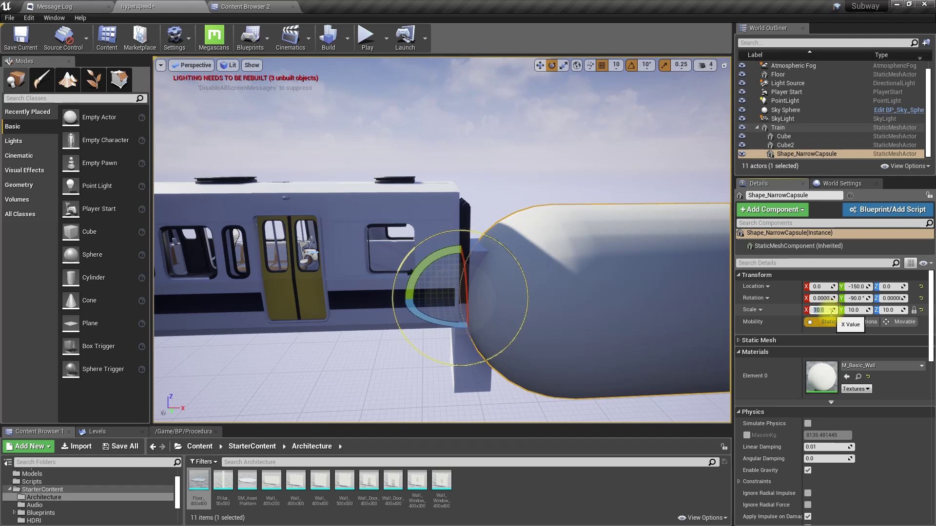
left_click_drag(381, 210, 561, 322, "alt")
right_click_drag(438, 244, 555, 187)
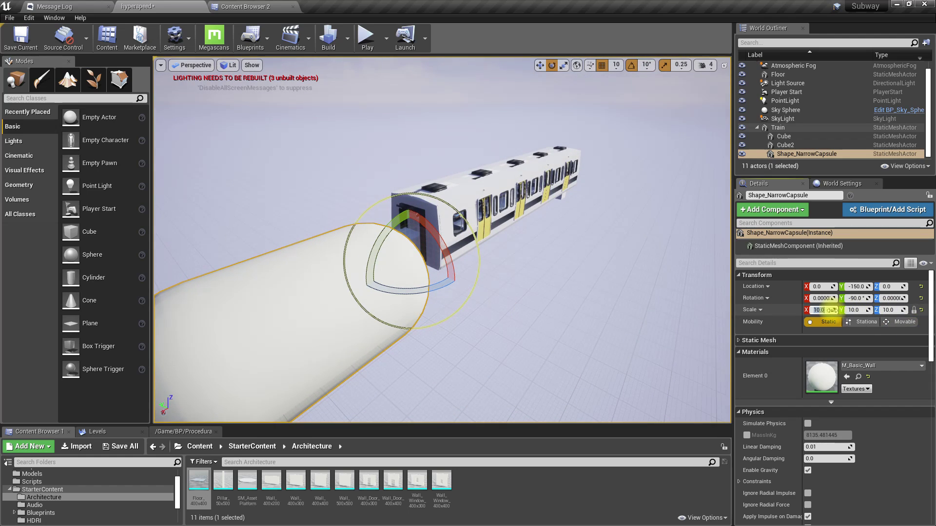
key("Return")
right_click_drag(481, 327, 387, 290)
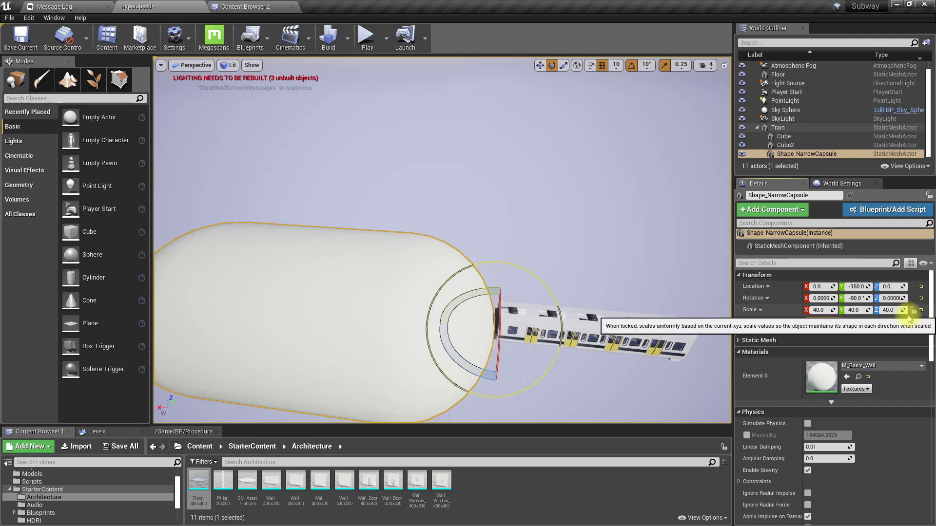
Unlock uniform scaling and stretch the capsule along its length to a Z scale of 200
mouse_move(476, 383)
right_mouse_down()
mouse_move(476, 392)
mouse_move(490, 389)
right_mouse_up()
key("w")
right_click_drag(476, 353, 490, 348)
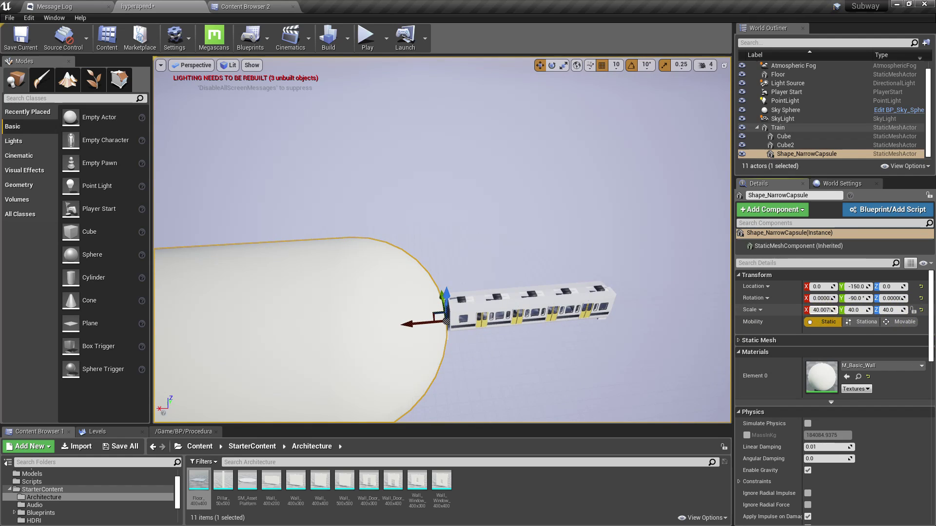
right_click_drag(602, 322, 580, 348)
key("r")
left_click_drag(482, 281, 393, 234)
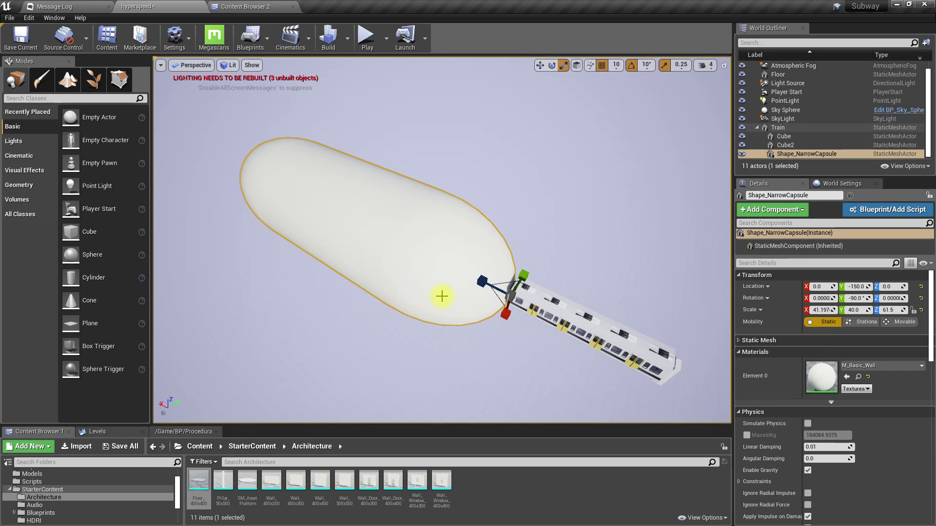
left_click_drag(479, 283, 424, 253)
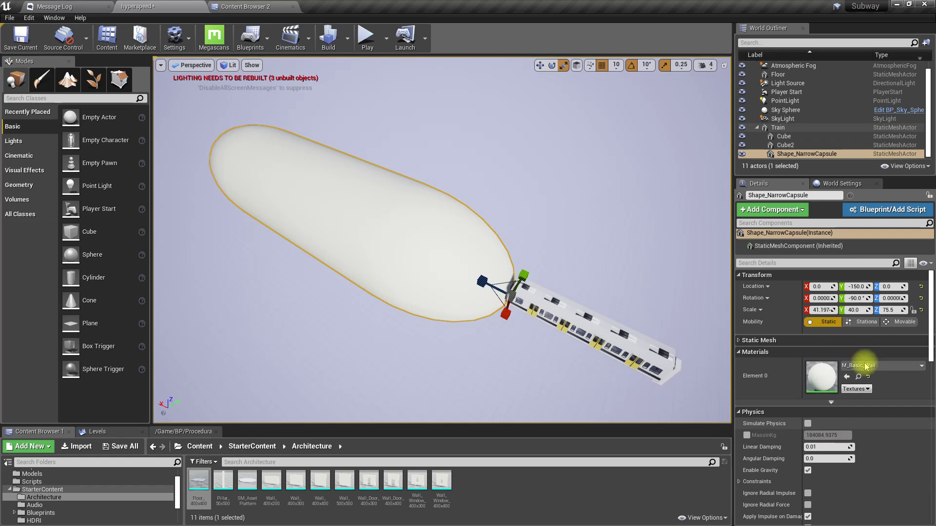
left_click(899, 312)
type("200")
key("Return")
Slide the capsule along the train's length to about -5210 on X so that it encloses the train
mouse_move(397, 288)
right_mouse_down()
mouse_move(388, 268)
mouse_move(397, 288)
right_mouse_up()
key("s")
key("w")
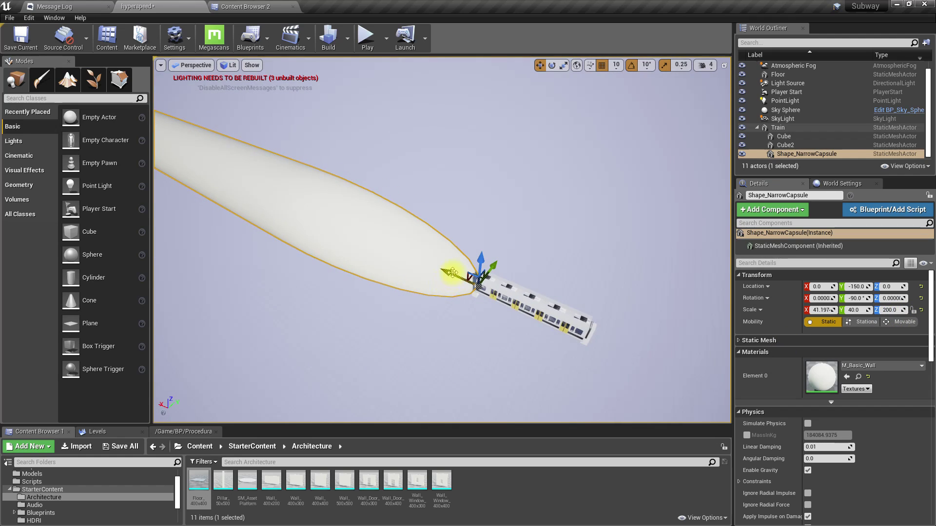
left_click_drag(446, 275, 729, 395)
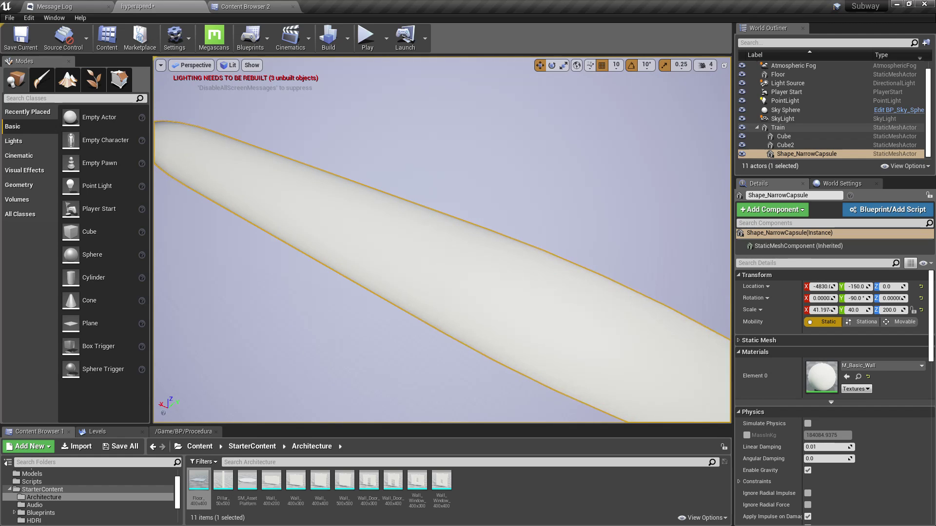
key("w")
right_click_drag(277, 338, 436, 345)
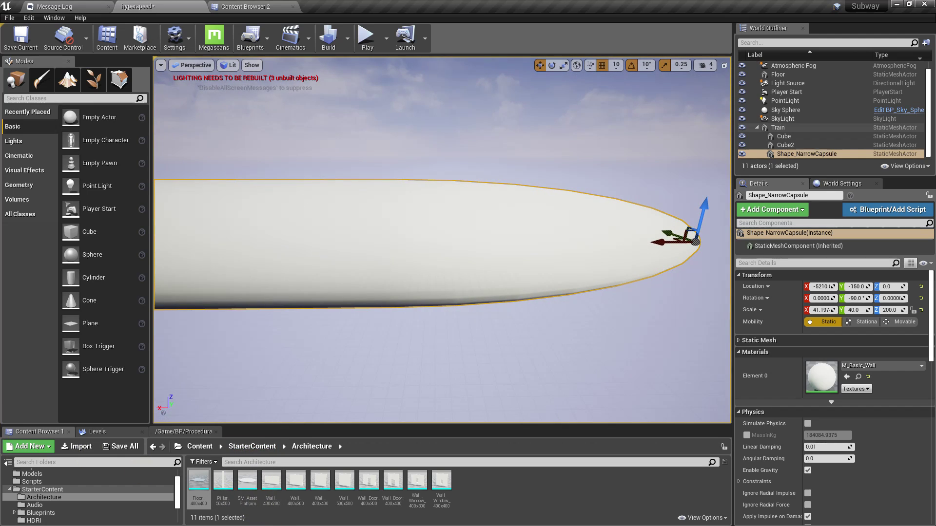
Create a folder named Materials in the project content and clear the "cap" search
left_click(252, 4)
right_click(39, 50)
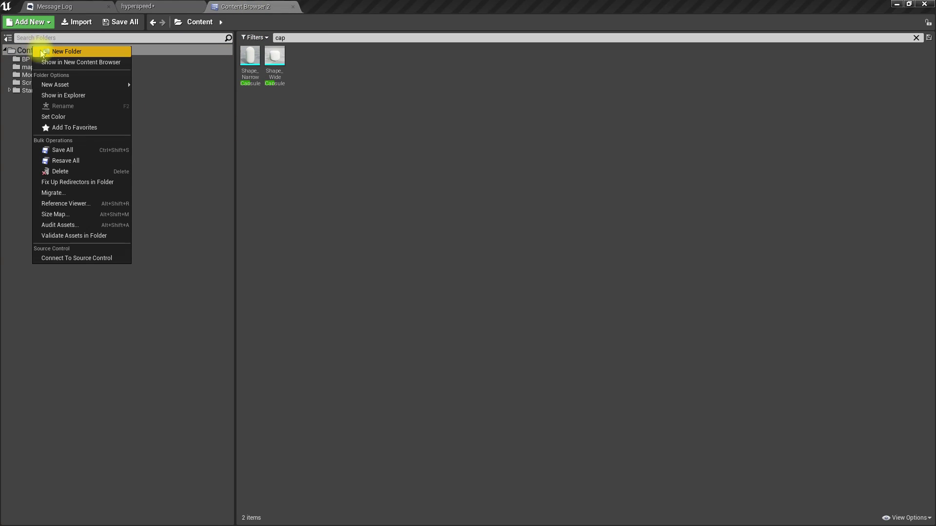
left_click(58, 51)
type("Materials")
key("Return")
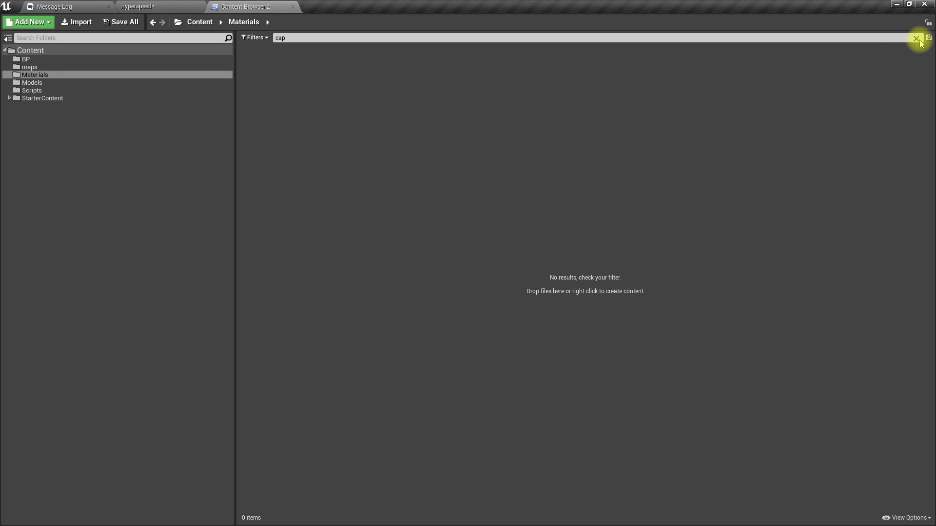
left_click(916, 39)
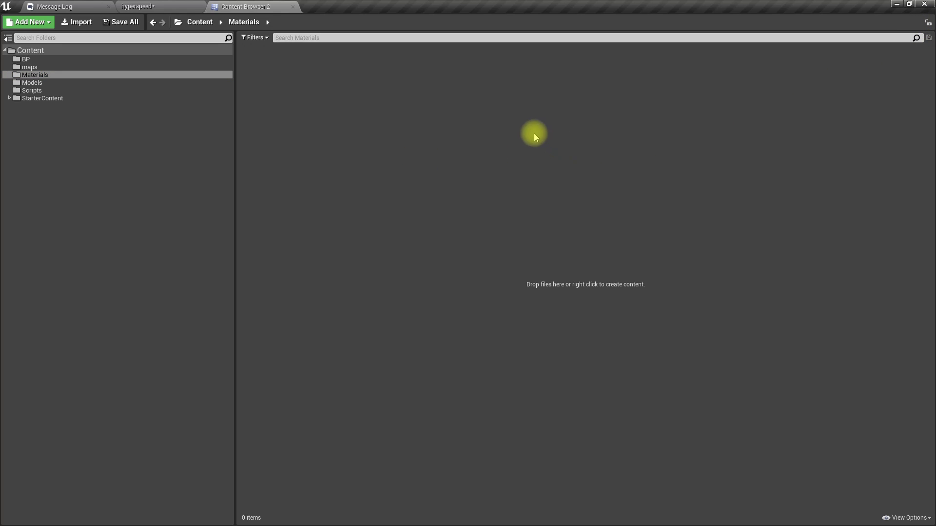
Create a material named M_HyperSpeed in the Materials folder and open it in an editor docked in the main window
right_click(534, 133)
left_click(582, 252)
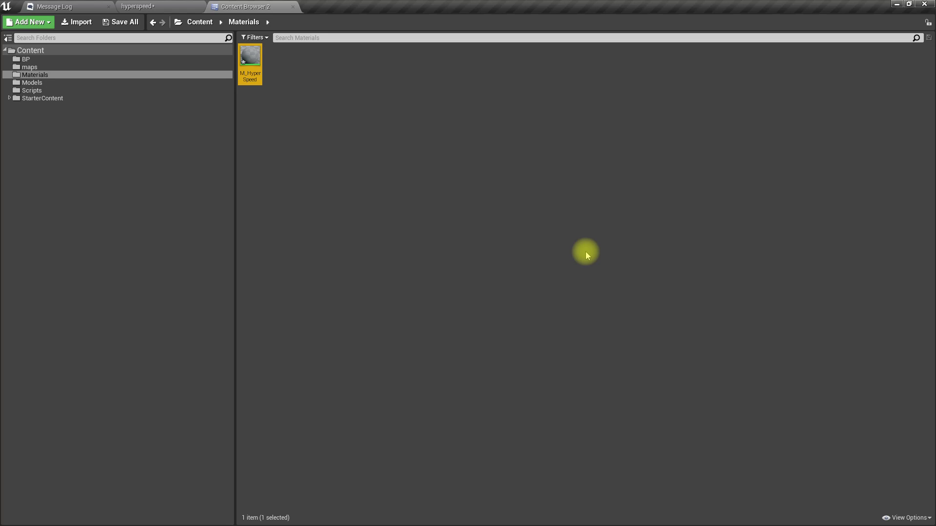
key("Return")
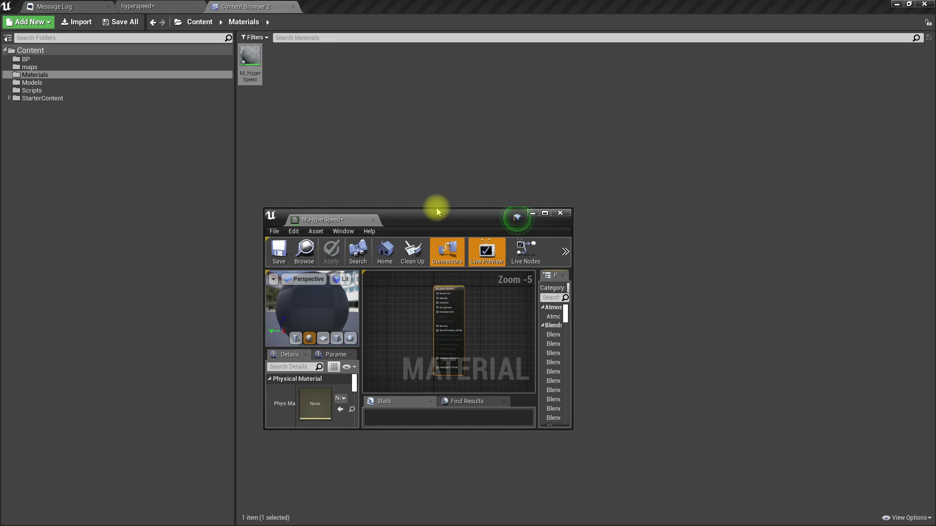
left_click_drag(340, 225, 471, 7)
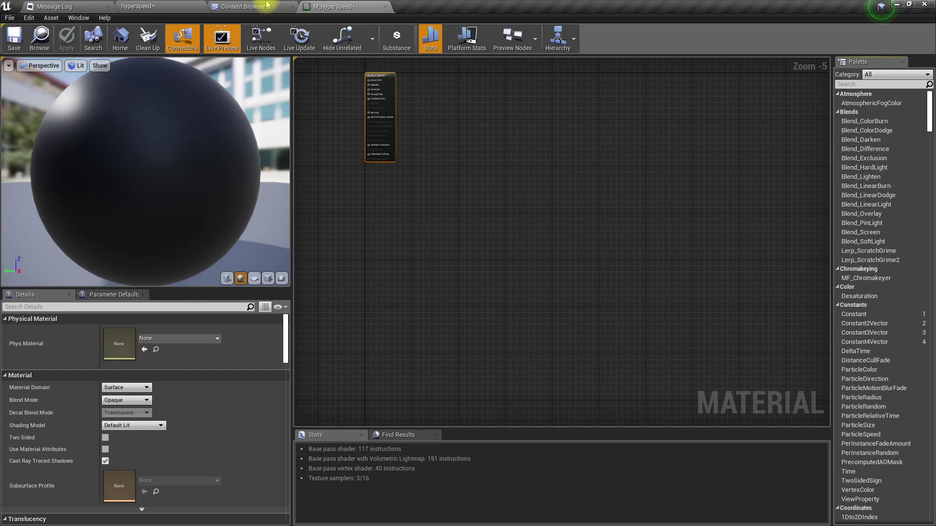
right_click_drag(421, 141, 494, 202)
scroll(458, 153, "up", 4)
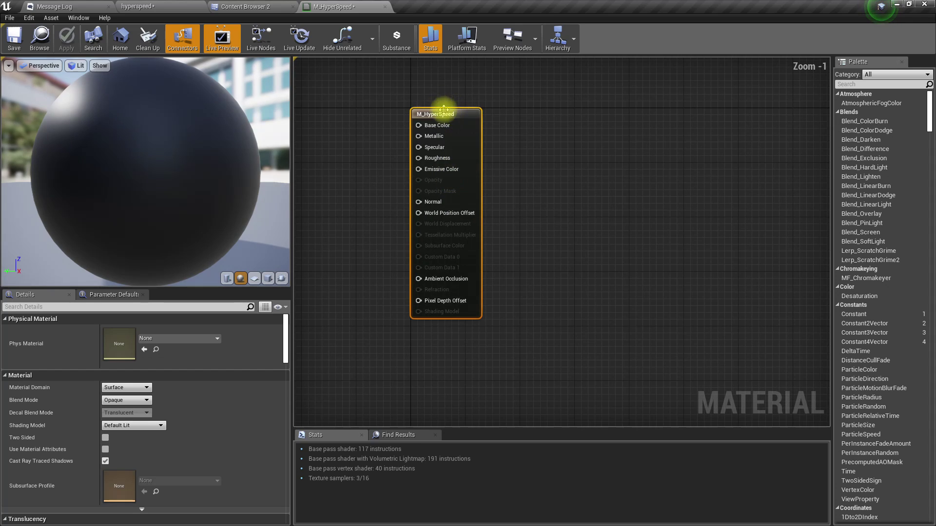
left_click_drag(444, 111, 566, 145)
Find T_Perlin_Noise_M by searching the project content for "noise", and add it as a Texture Sample well before the M_HyperSpeed result node
left_click(215, 6)
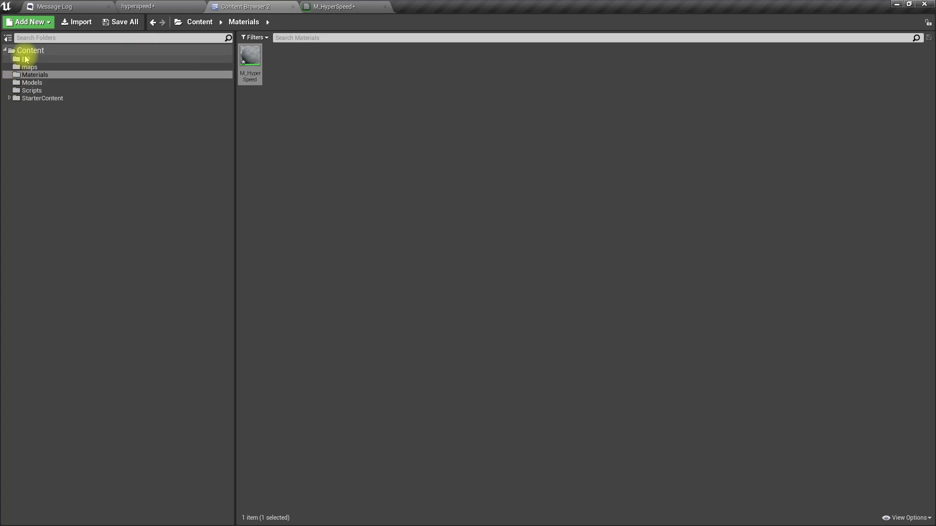
left_click(27, 50)
left_click(329, 37)
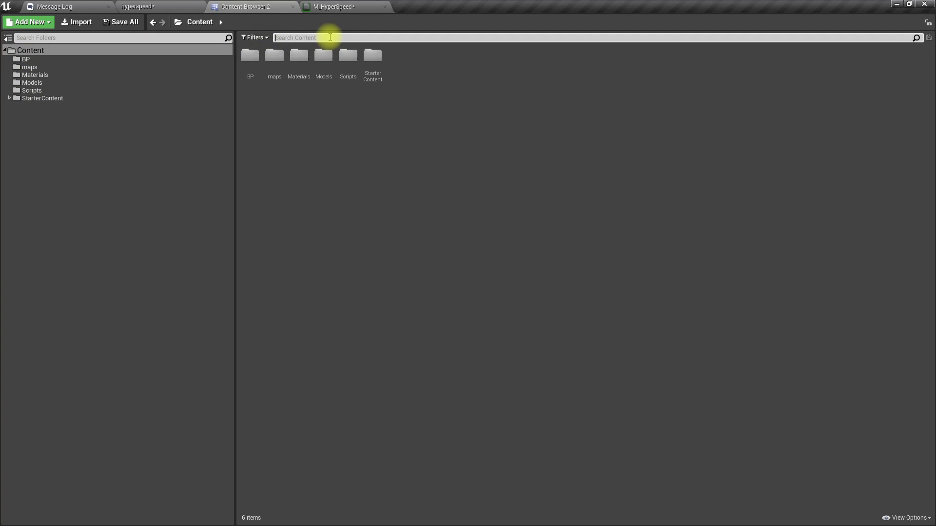
type("noise")
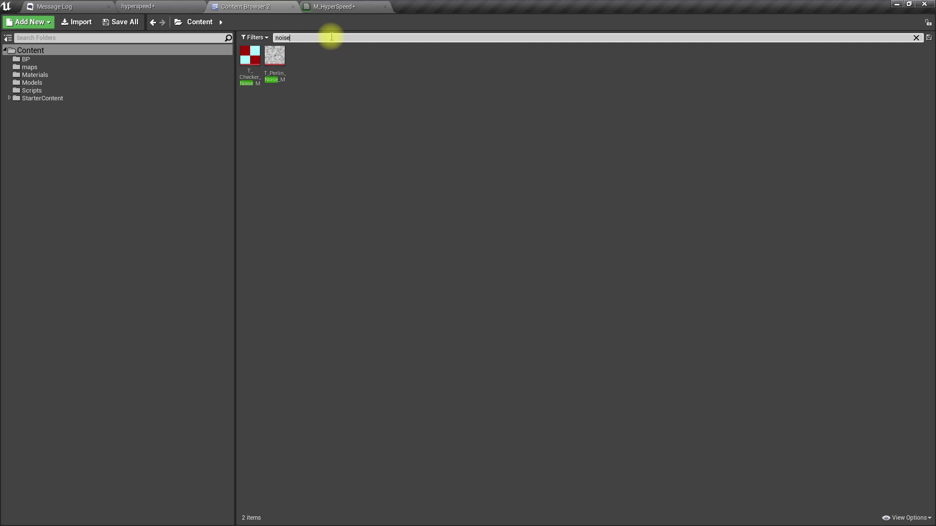
left_click_drag(290, 78, 332, 165)
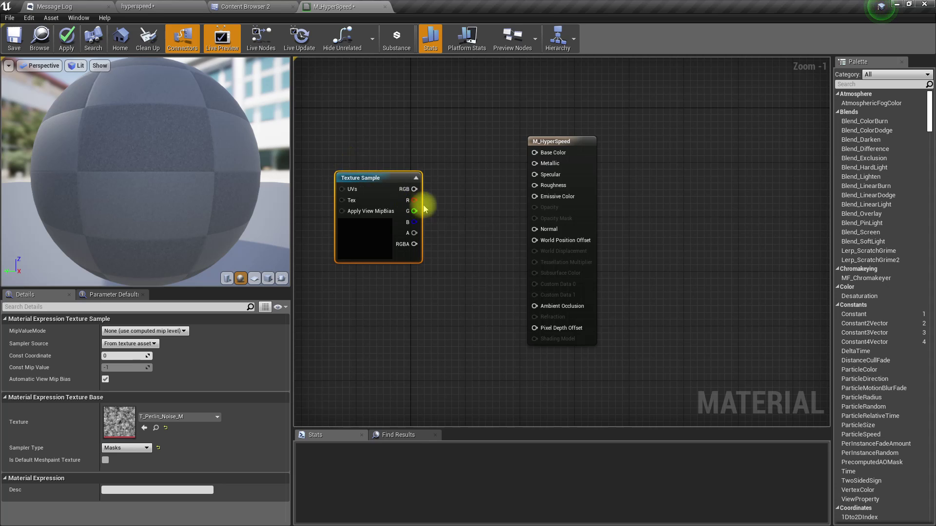
left_click_drag(548, 142, 649, 169)
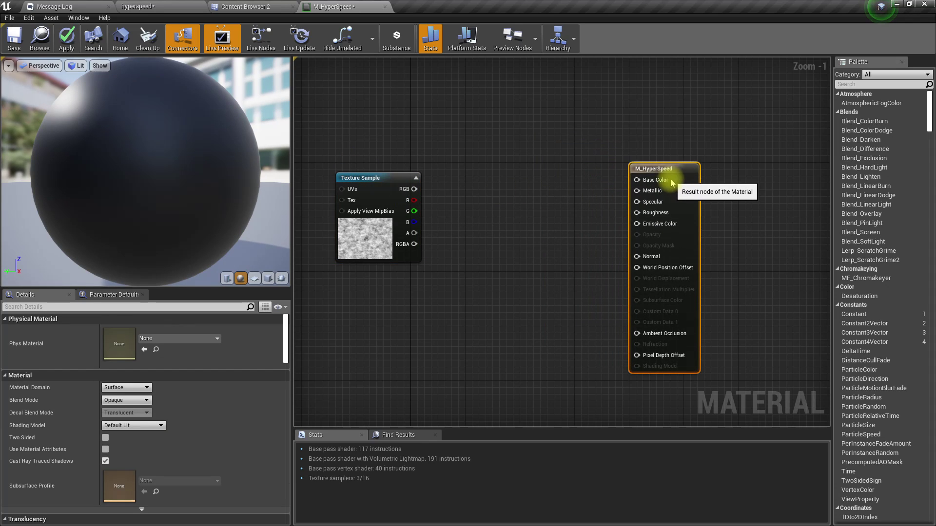
left_click_drag(393, 183, 378, 303)
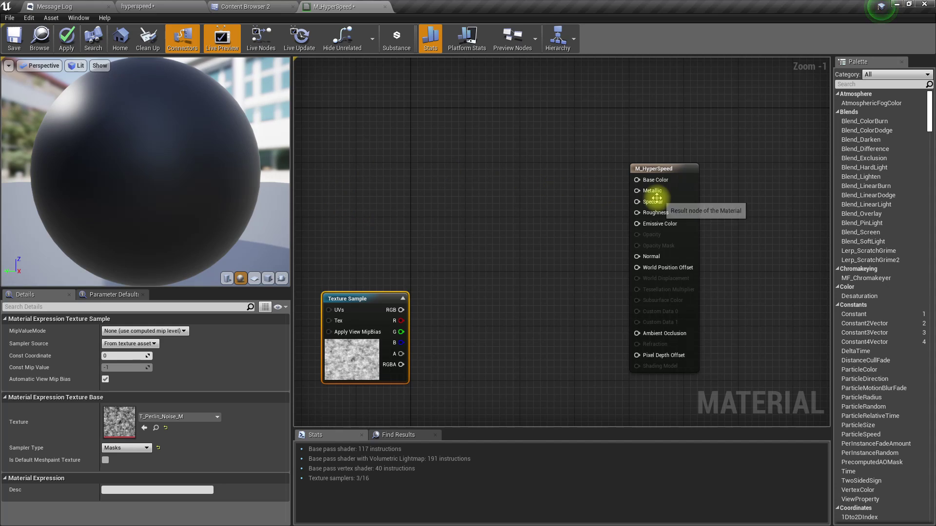
Add a VectorParameter node feeding the Base Color of M_HyperSpeed
left_click_drag(637, 180, 404, 189)
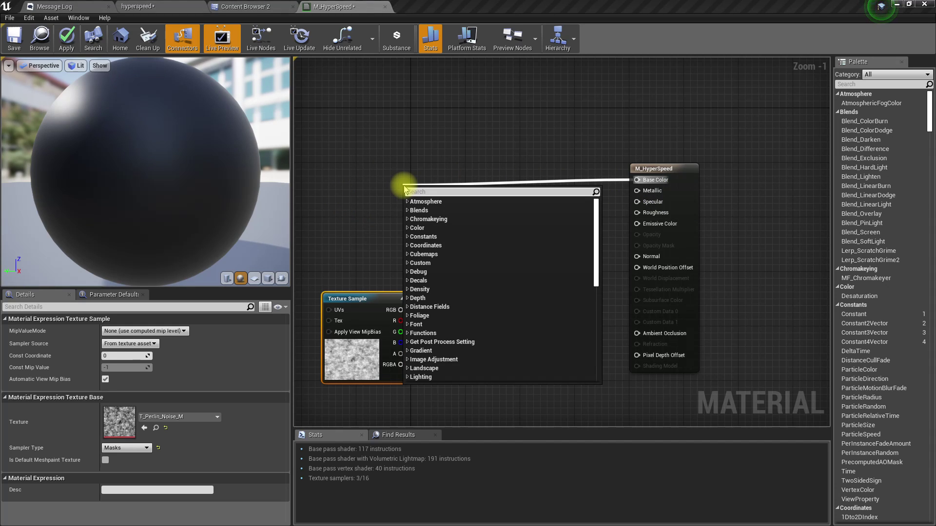
right_click_drag(584, 141, 582, 143)
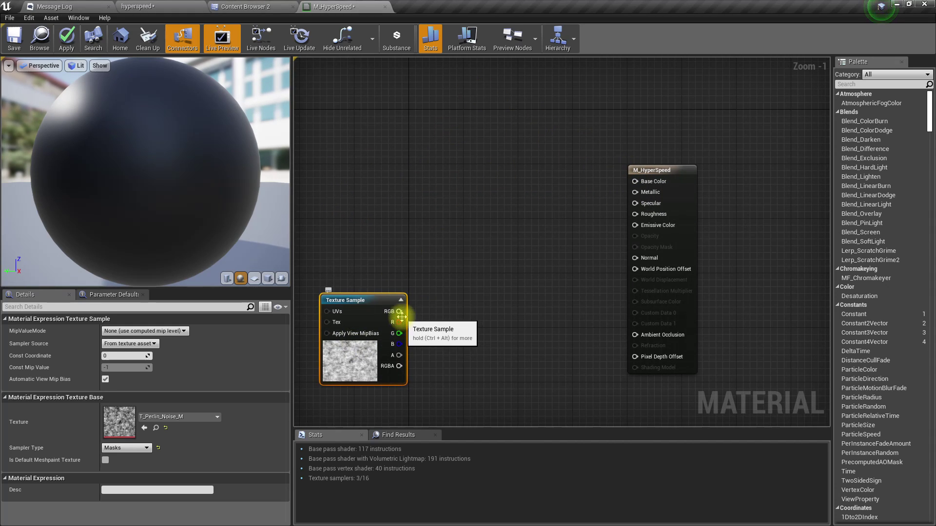
left_click_drag(635, 181, 513, 193)
type("vec")
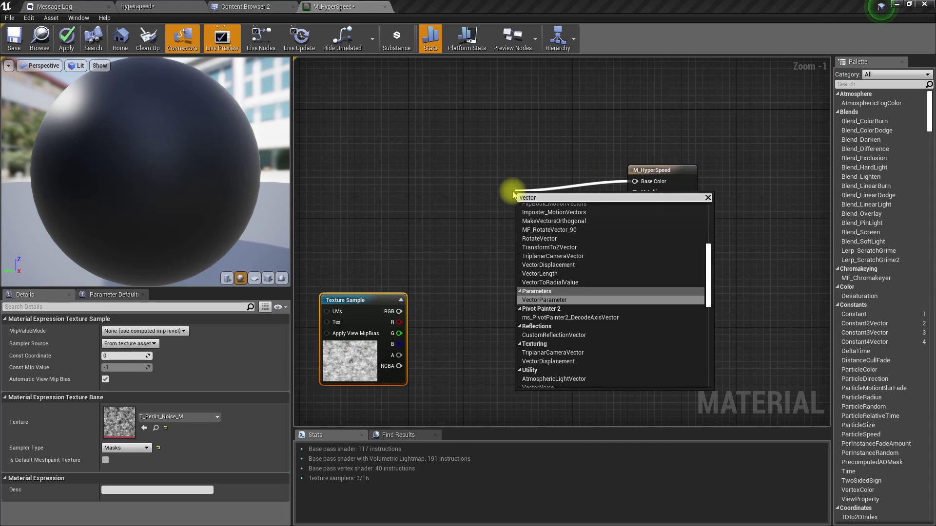
type("tor")
key("Return")
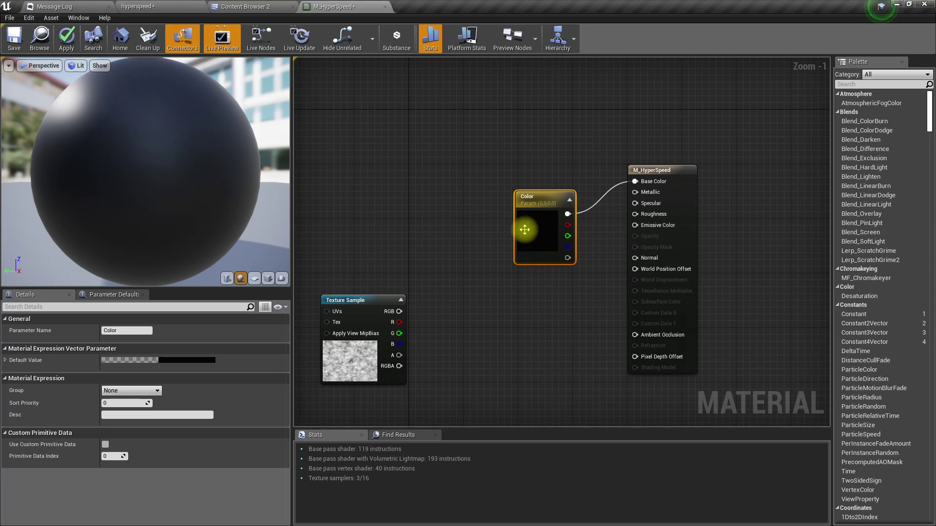
Set the Color parameter's default to a saturated blue of about R 0.0372, G 0.274, B 0.885
double_click(534, 239)
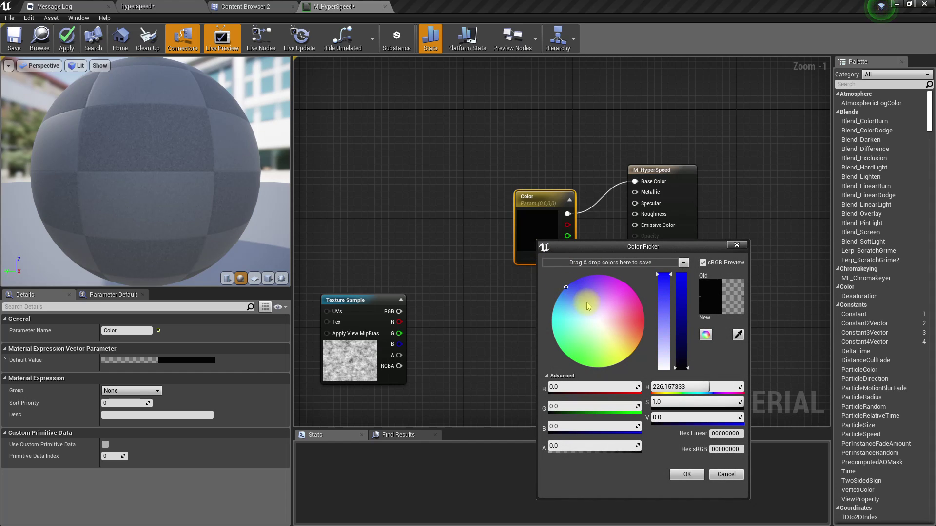
left_click(683, 306)
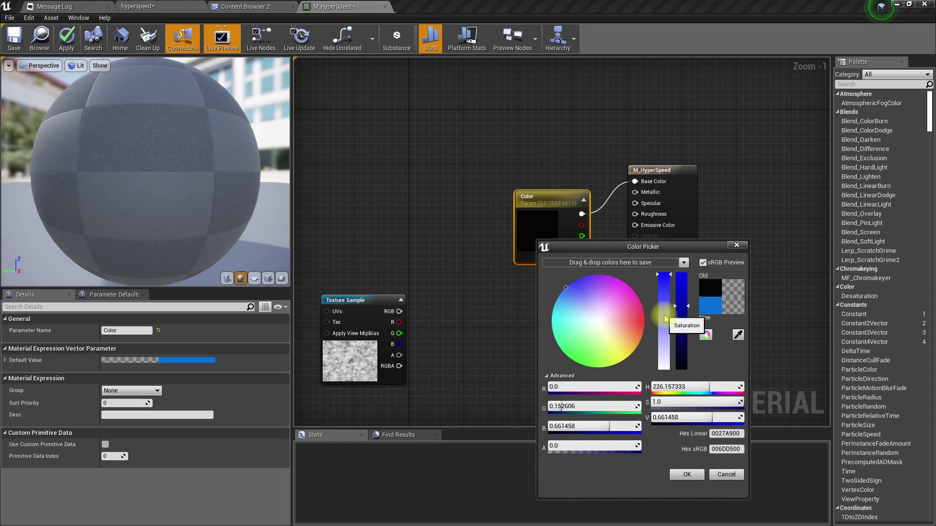
left_click(667, 318)
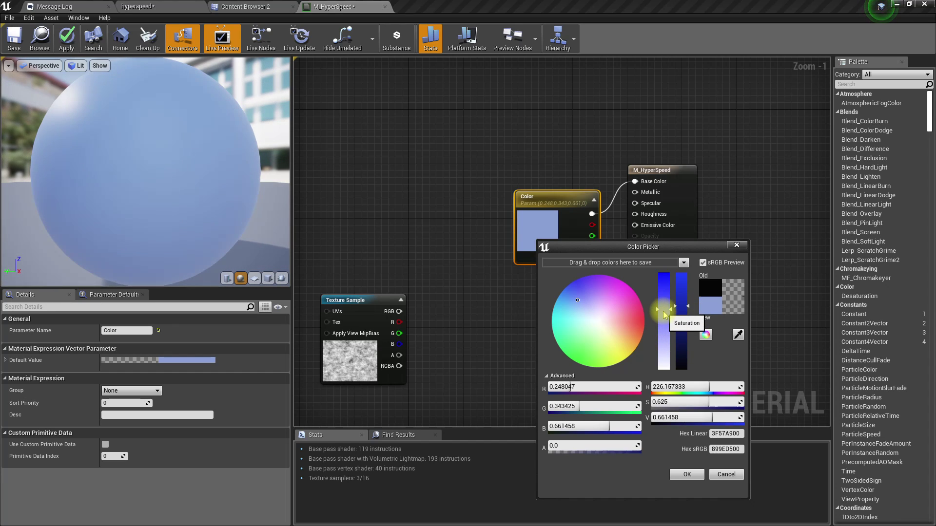
left_click_drag(665, 306, 687, 287)
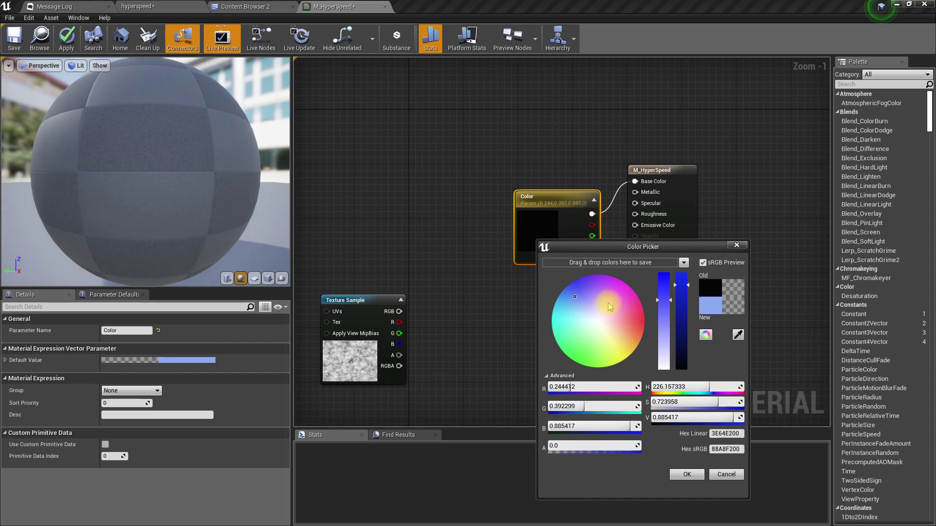
mouse_move(579, 303)
left_mouse_down()
mouse_move(580, 284)
mouse_move(567, 291)
left_mouse_up()
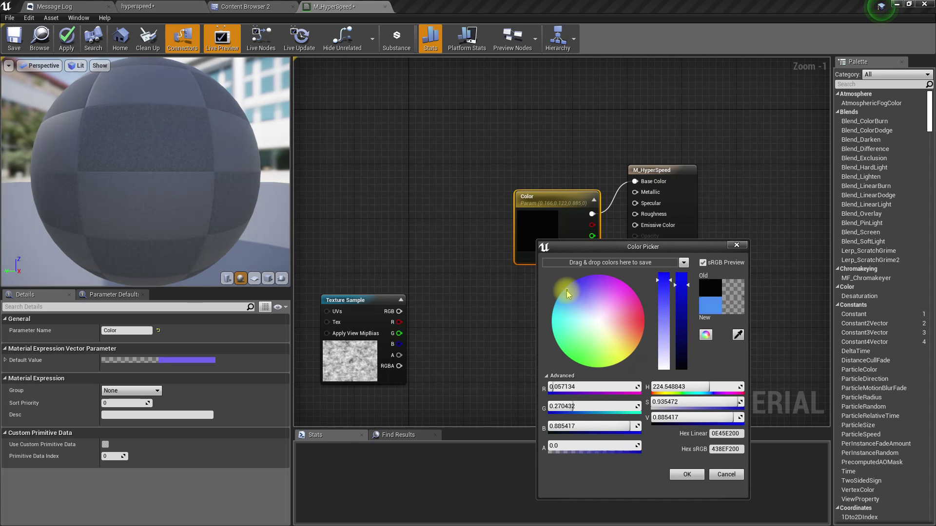
left_click(686, 474)
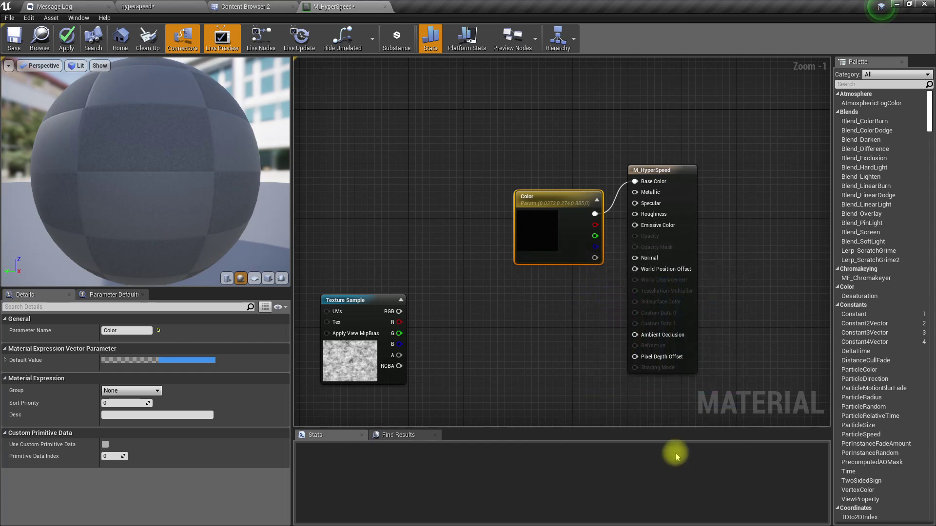
Place the Color node above the Texture Sample, multiply it with the texture's RGB, and feed the product into Base Color
left_click_drag(525, 212, 350, 193)
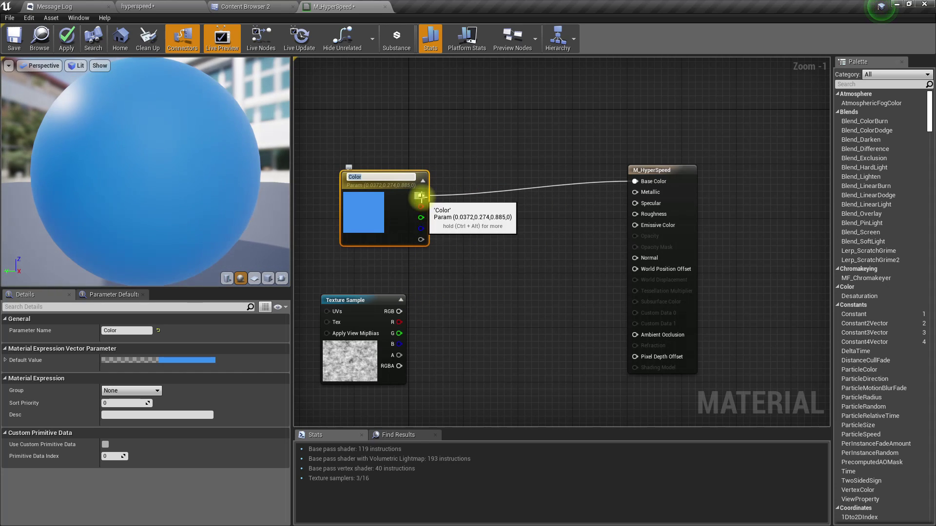
left_click_drag(420, 194, 458, 215)
type("multiply")
key("Return")
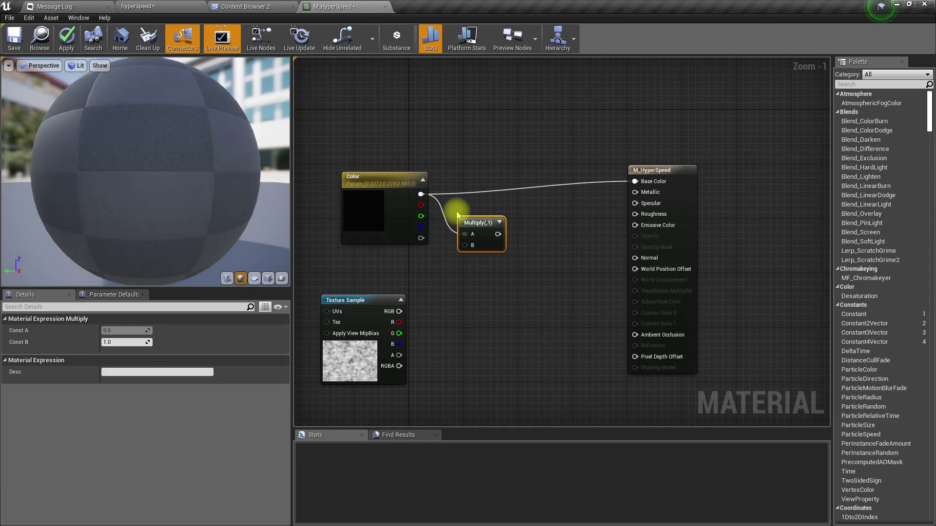
left_click_drag(393, 312, 635, 181)
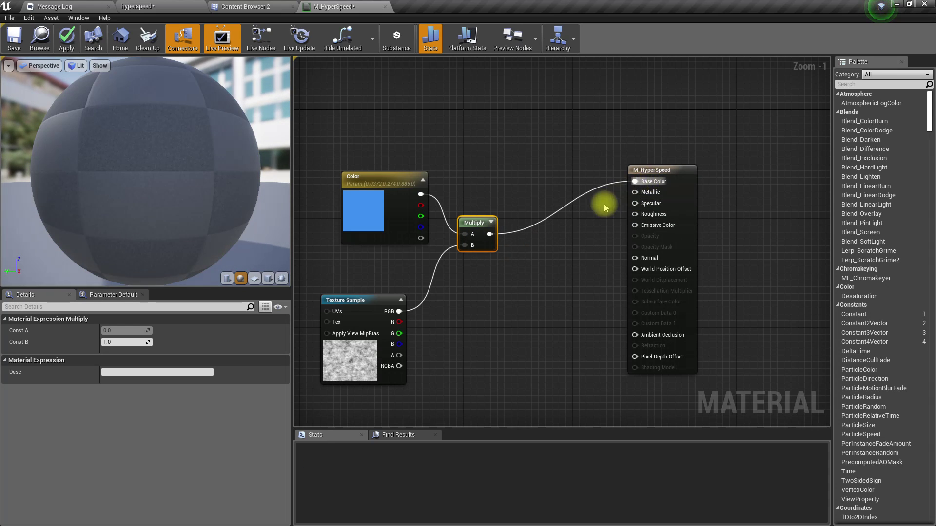
left_click_drag(170, 167, 142, 154)
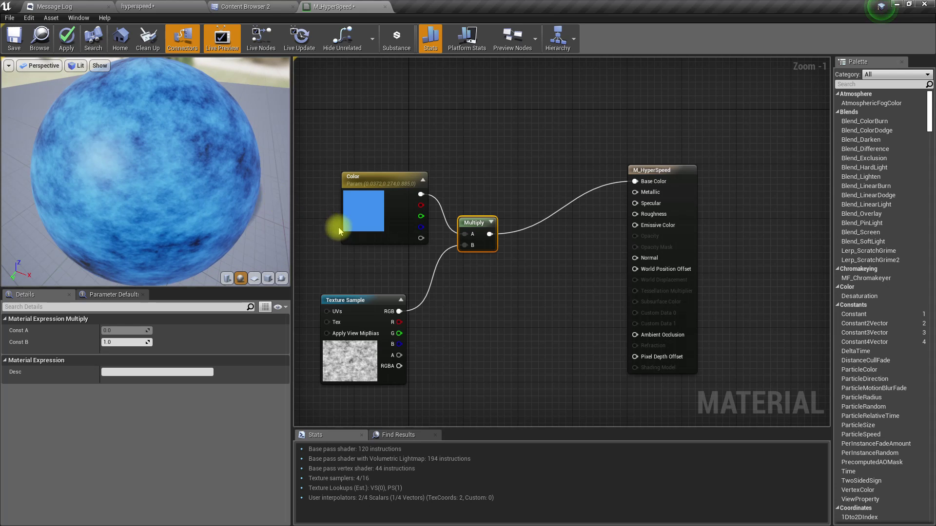
left_click_drag(272, 191, 204, 202)
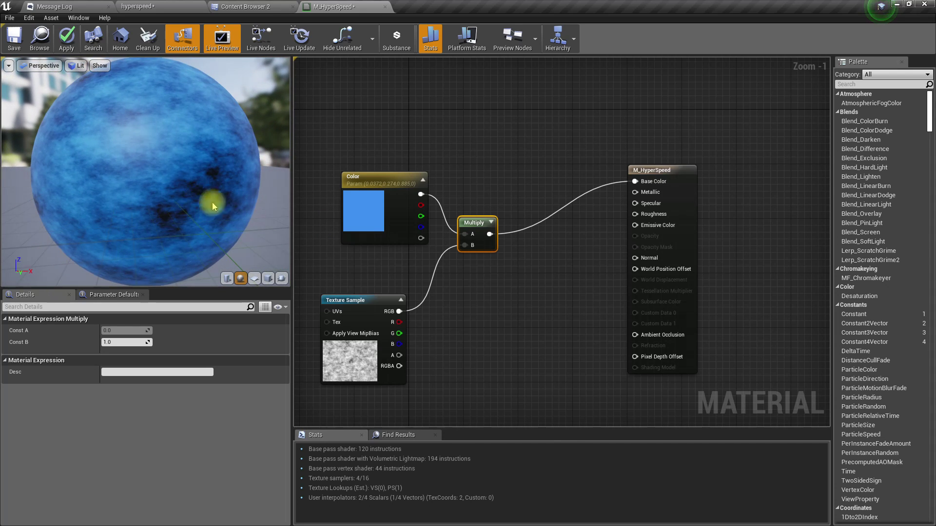
Make M_HyperSpeed two-sided, also connect the Multiply output to Emissive Color, and apply the material changes
right_click_drag(359, 272, 510, 238)
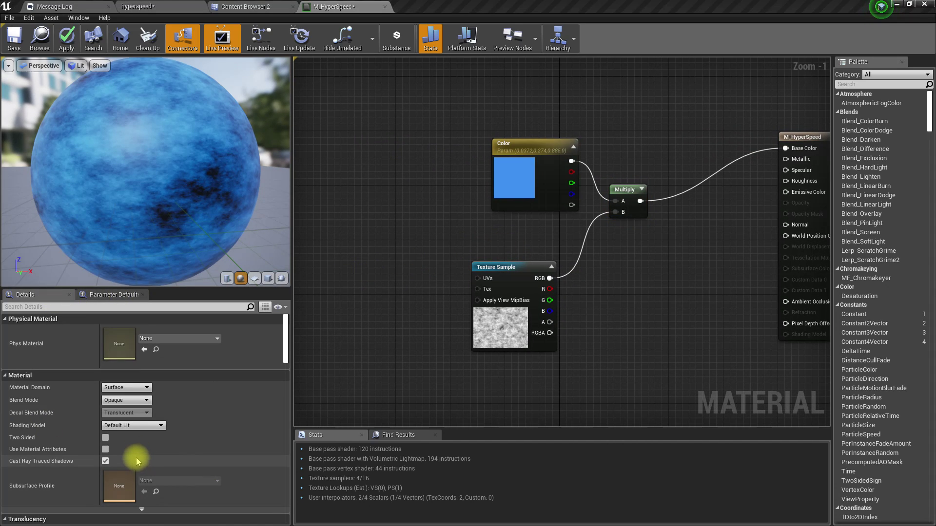
left_click(106, 437)
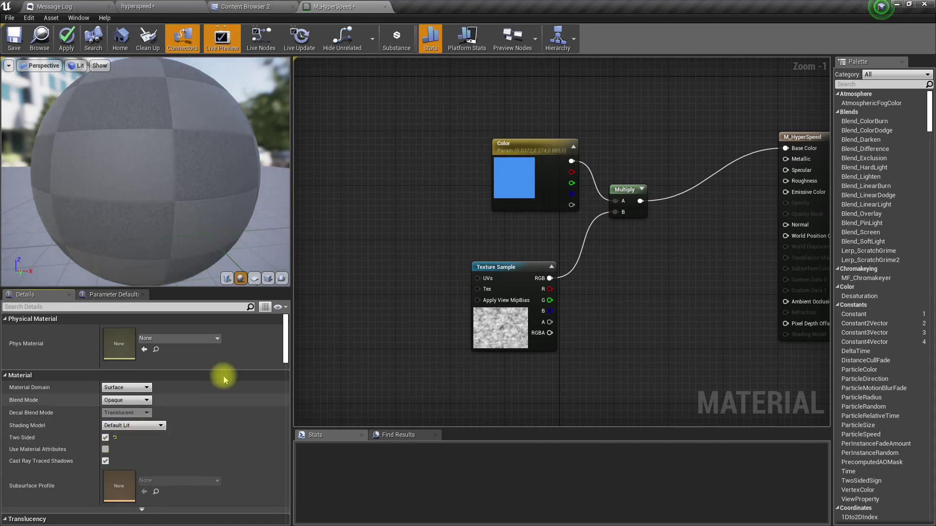
right_click_drag(643, 312, 612, 309)
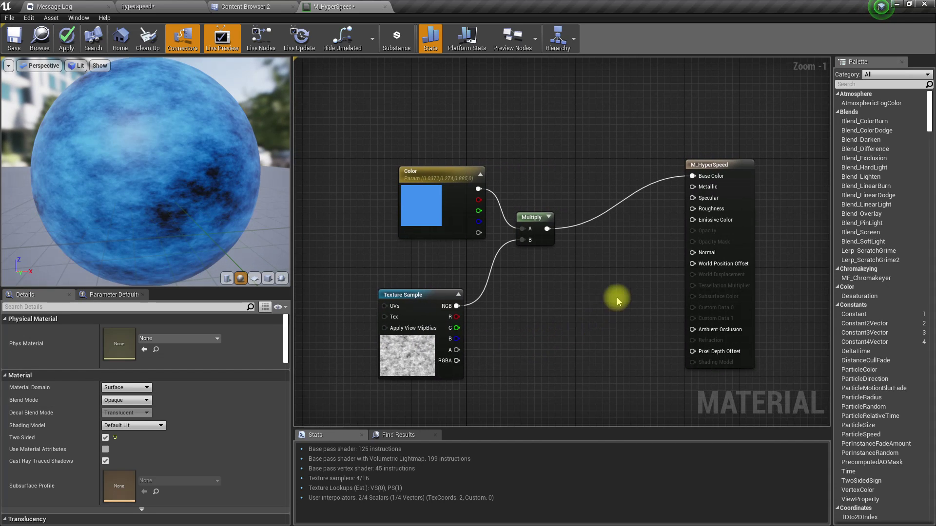
left_click_drag(550, 234, 715, 225)
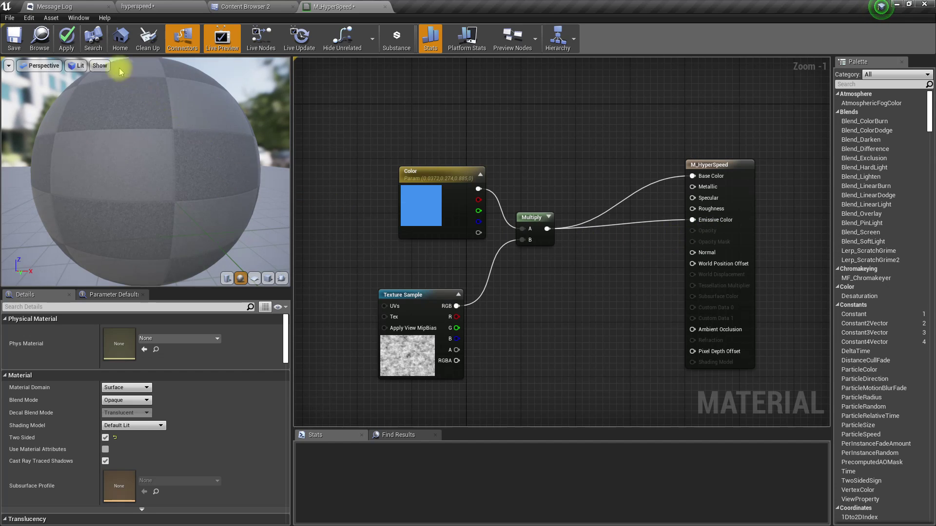
left_click(66, 39)
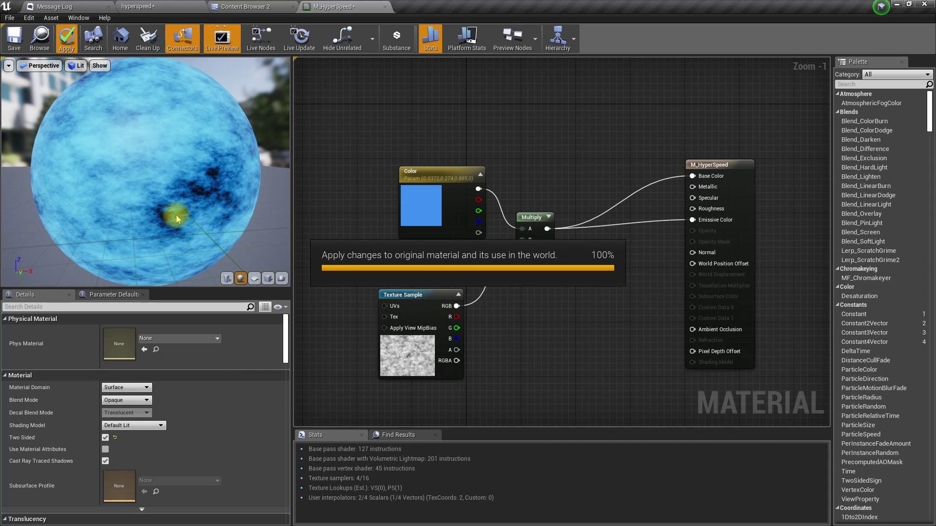
left_click_drag(133, 183, 221, 166)
Locate M_HyperSpeed in the project content and assign it to Element 0 of Shape_NarrowCapsule in the hyperspeed level
left_click(137, 6)
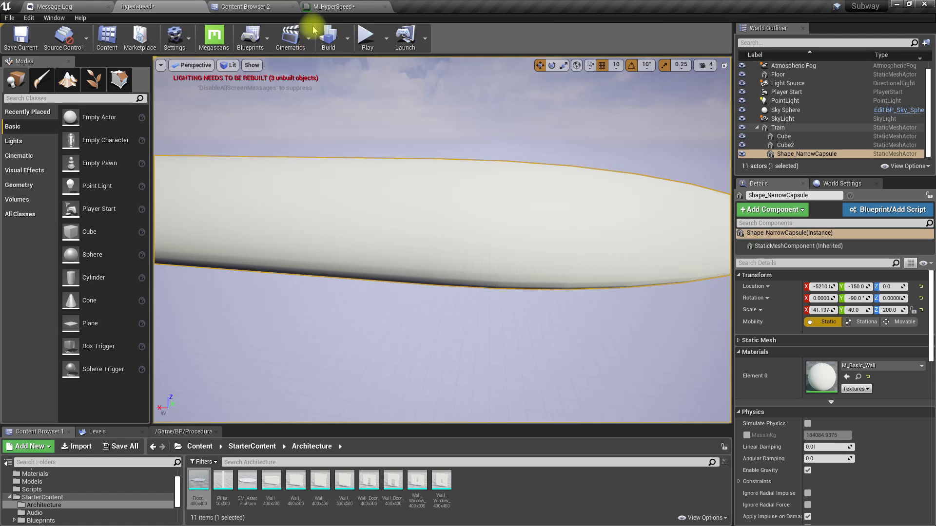
left_click(260, 5)
left_click(335, 7)
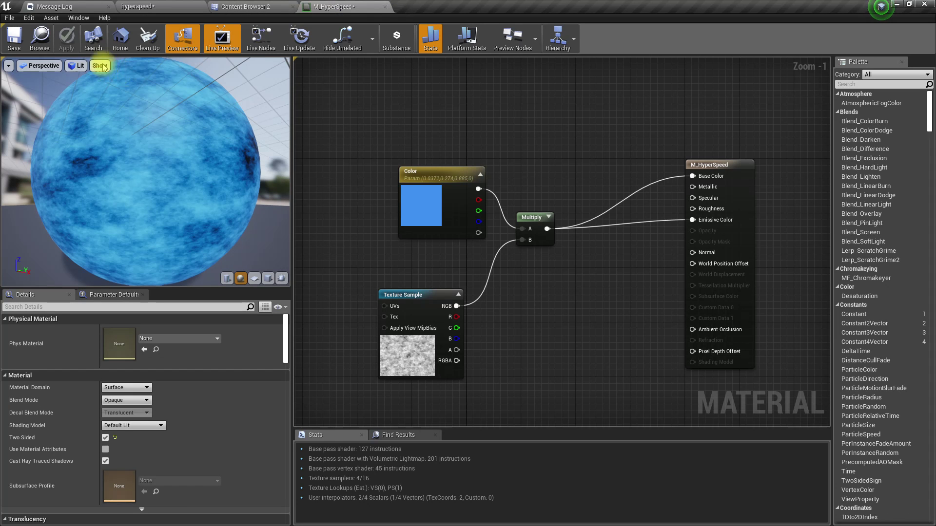
left_click(40, 39)
left_click_drag(248, 61, 826, 379)
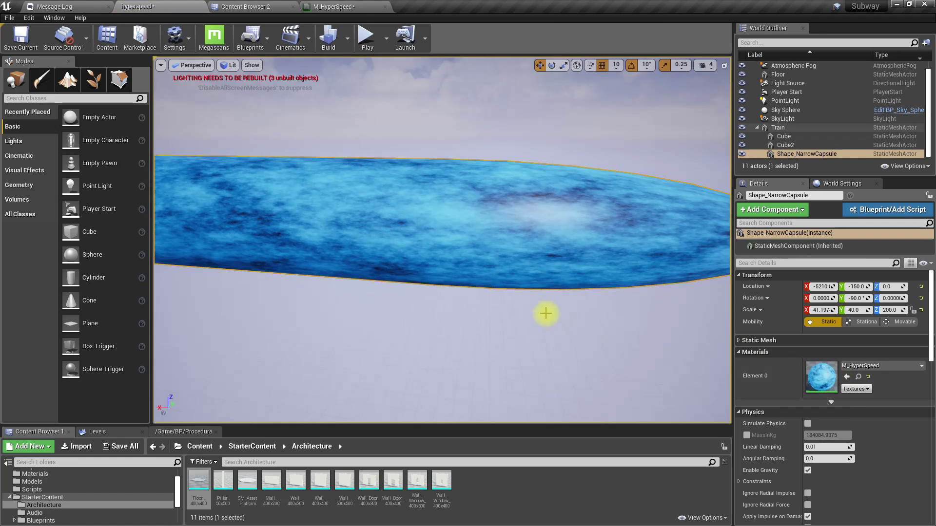
Fly the view through the capsule into the train to examine the material through the windows
key("w")
right_click_drag(442, 240, 290, 248)
key("d")
key("a")
key("q")
right_click_drag(534, 296, 518, 277)
key("w")
key("e")
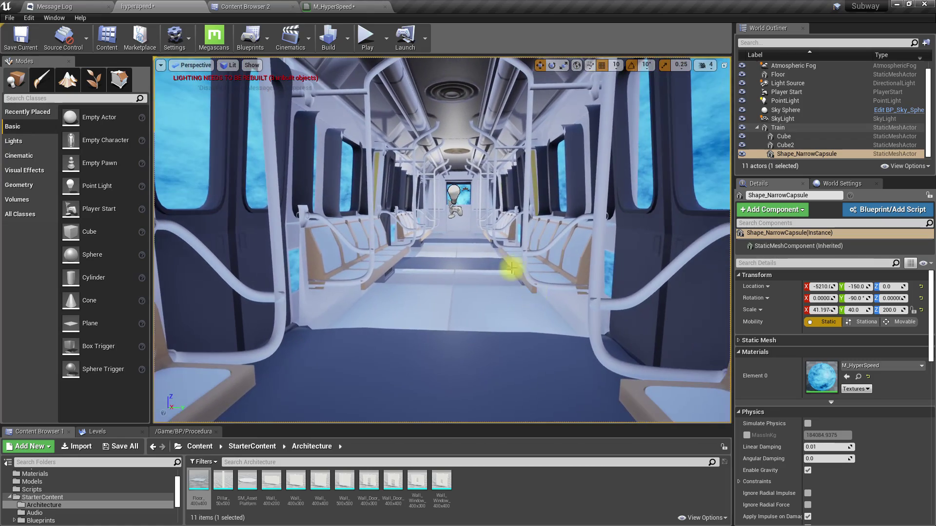
Play-test the level full screen twice to check the player's start position and the view from the train
key("F11")
key("alt+p")
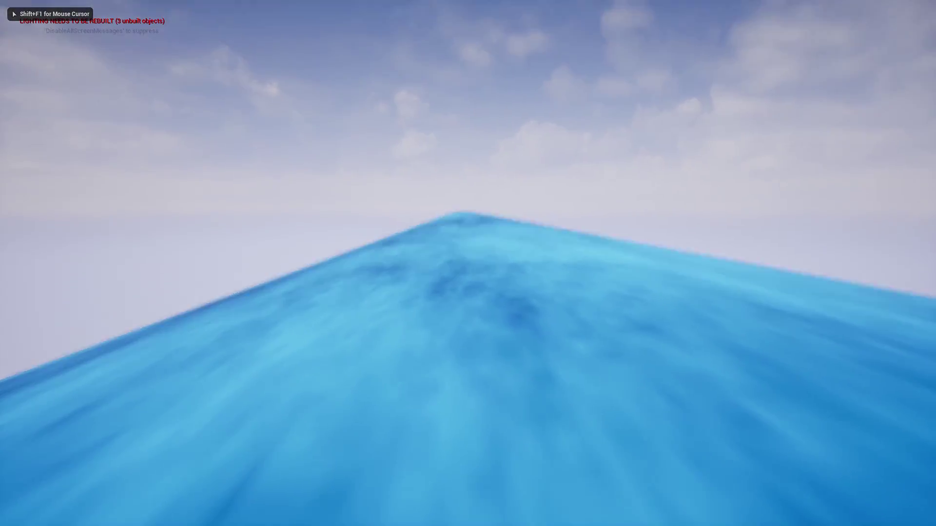
key("Escape")
key("alt+p")
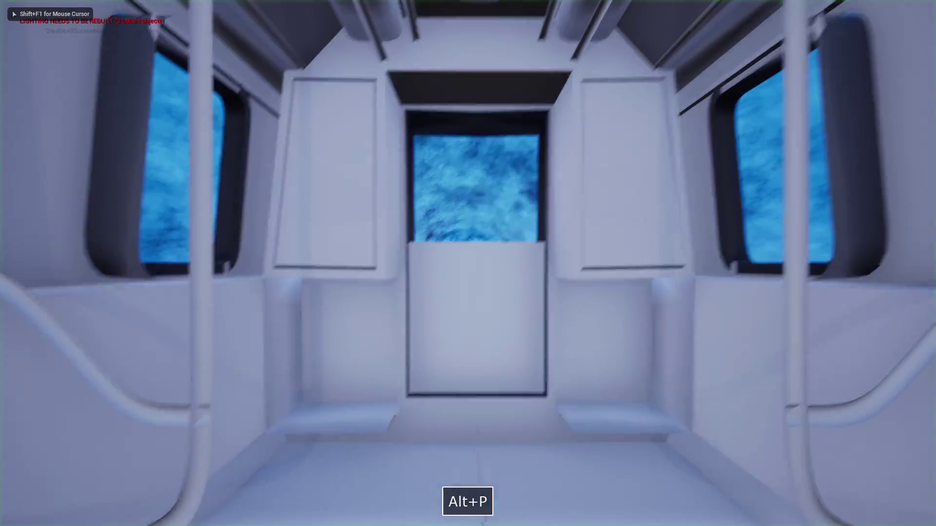
key("Escape")
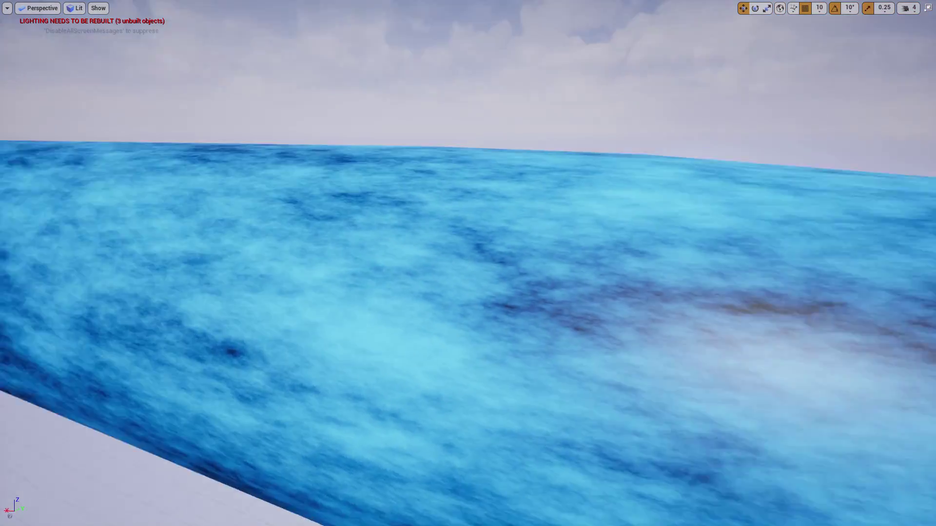
Leave the full-screen viewport and set the collision preset of Shape_NarrowCapsule to NoCollision
left_click(506, 298)
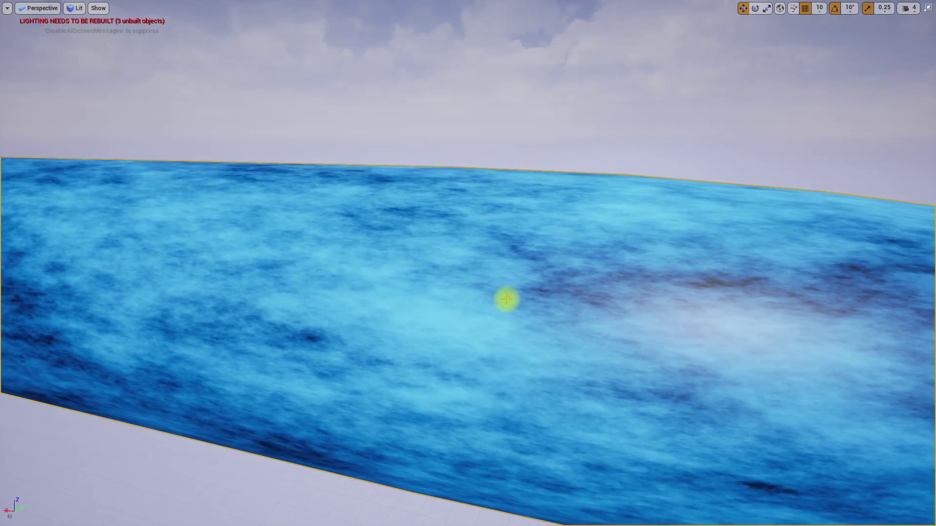
key("F11")
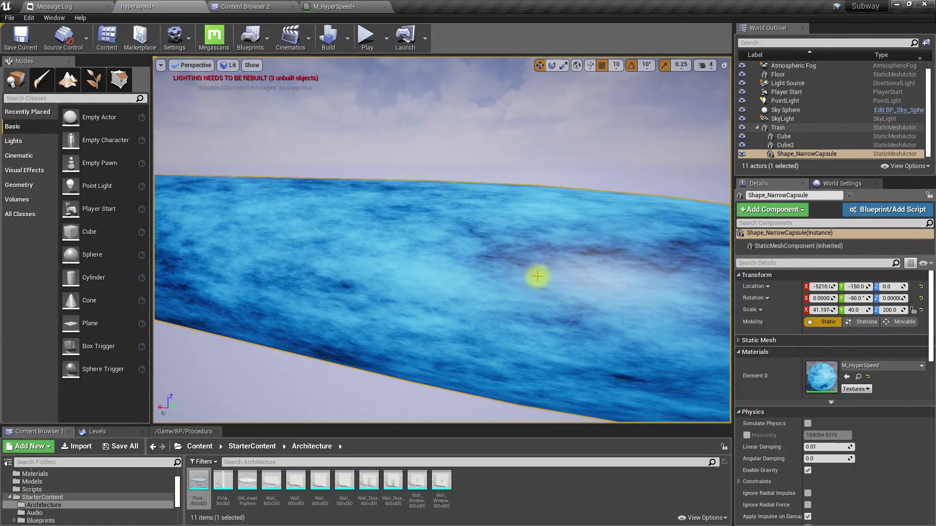
scroll(839, 380, "down", 10)
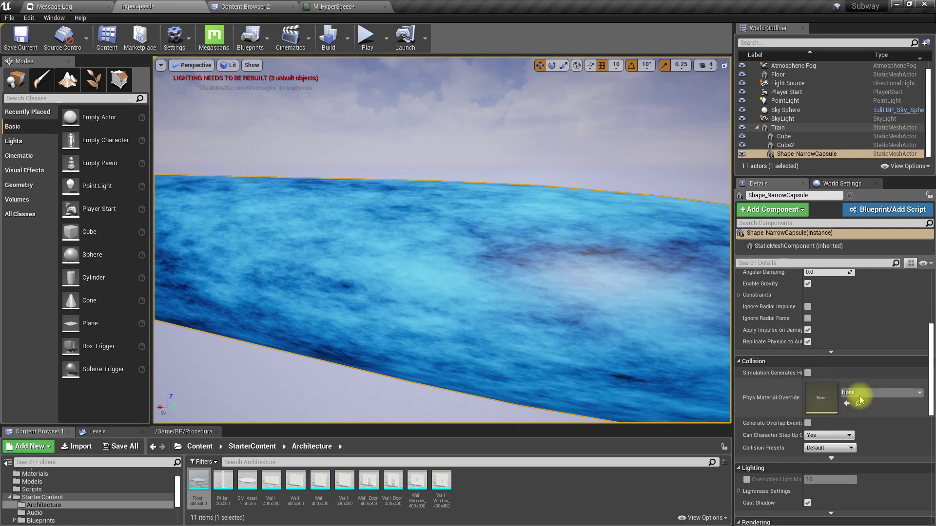
left_click(826, 387)
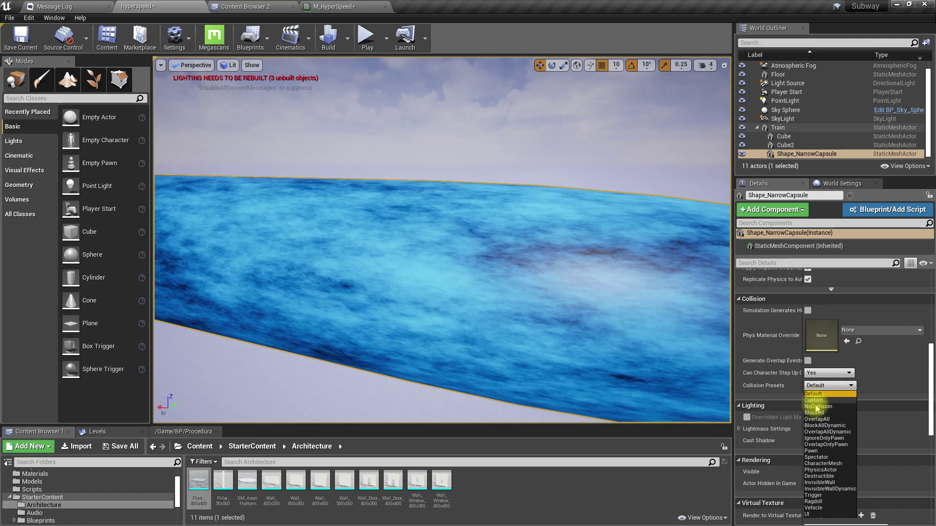
left_click(818, 407)
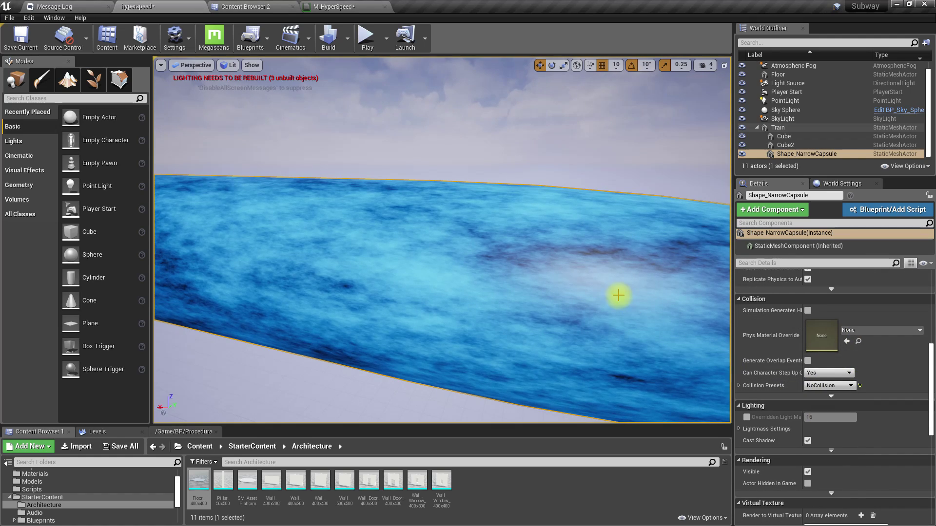
Play-test the level from inside the train, and delete the Floor actor from the level
left_click(367, 36)
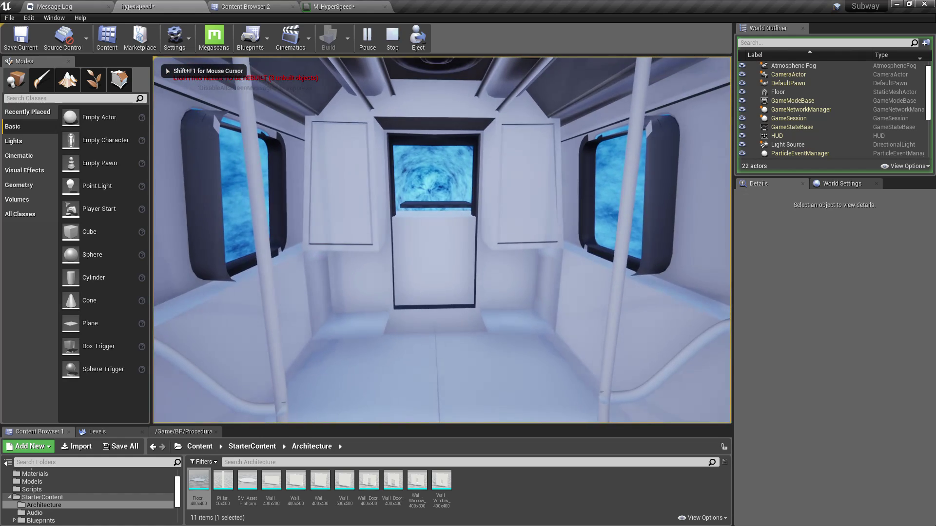
key("Escape")
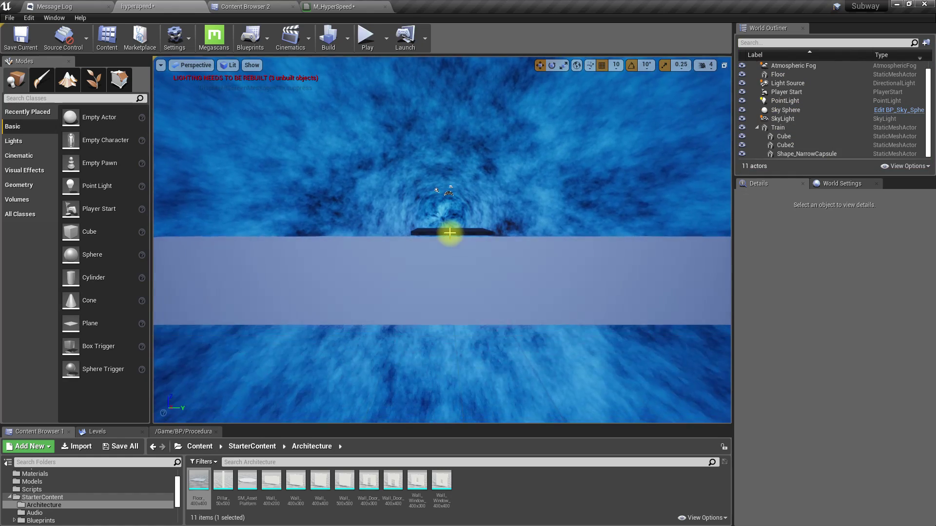
left_click(446, 229)
key("Delete")
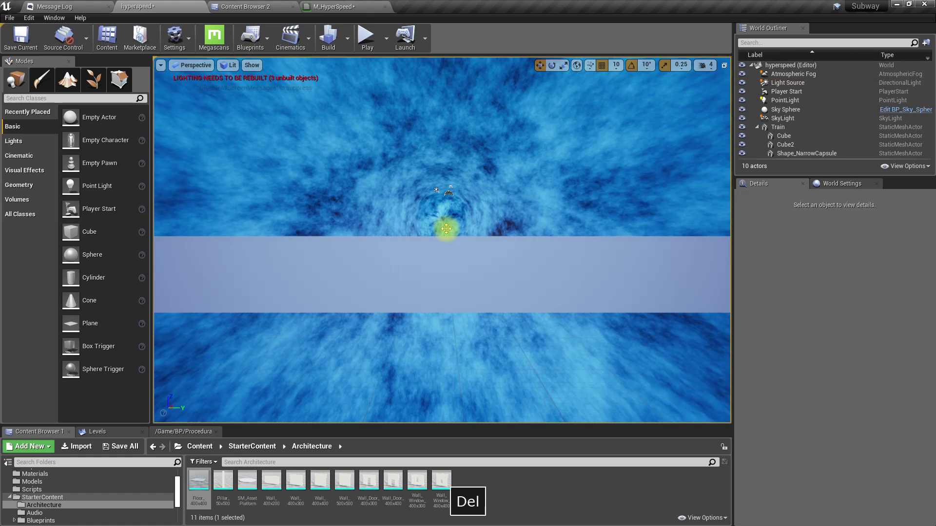
Lower the Cube2 panel at the end of the train to uncover the end-door window
scroll(432, 265, "up", 10)
left_click(454, 270)
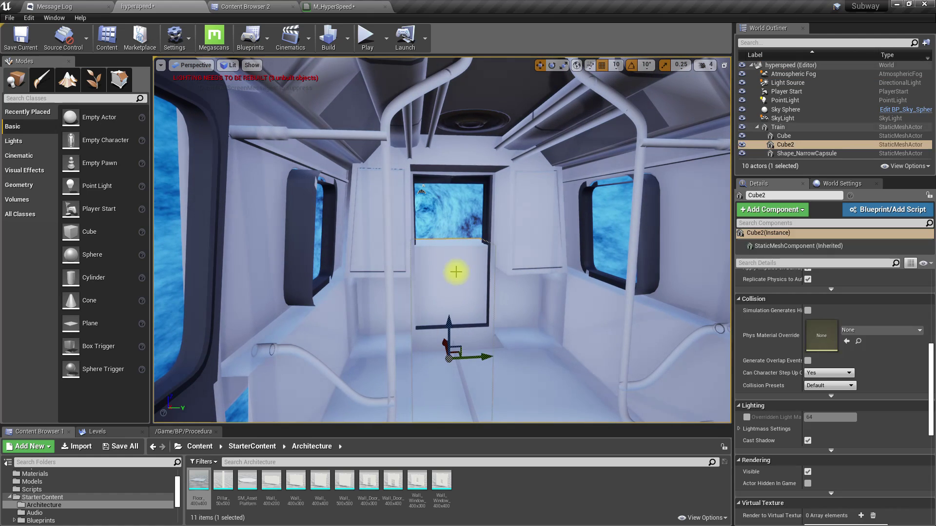
left_click_drag(448, 325, 452, 377)
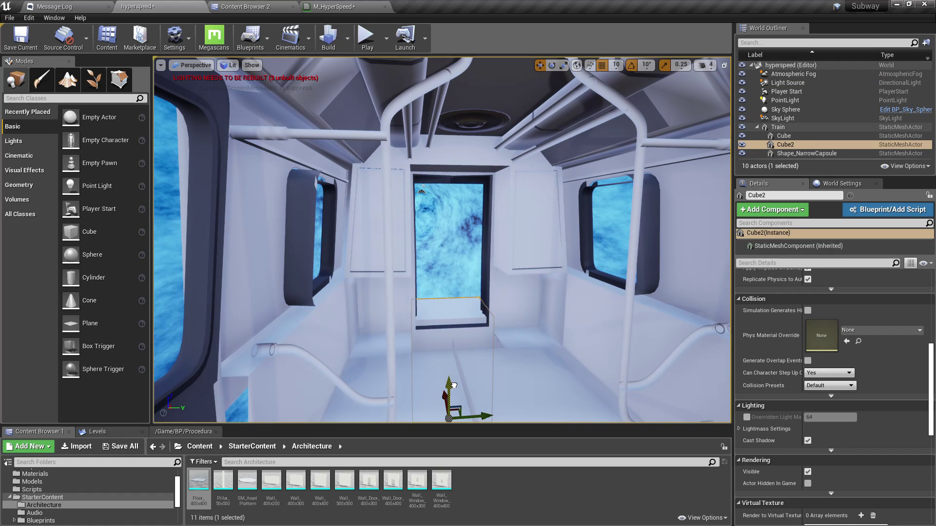
Play-test the level full screen from inside the train, then stop and restore the normal editor layout
scroll(464, 359, "up", 3)
key("F11")
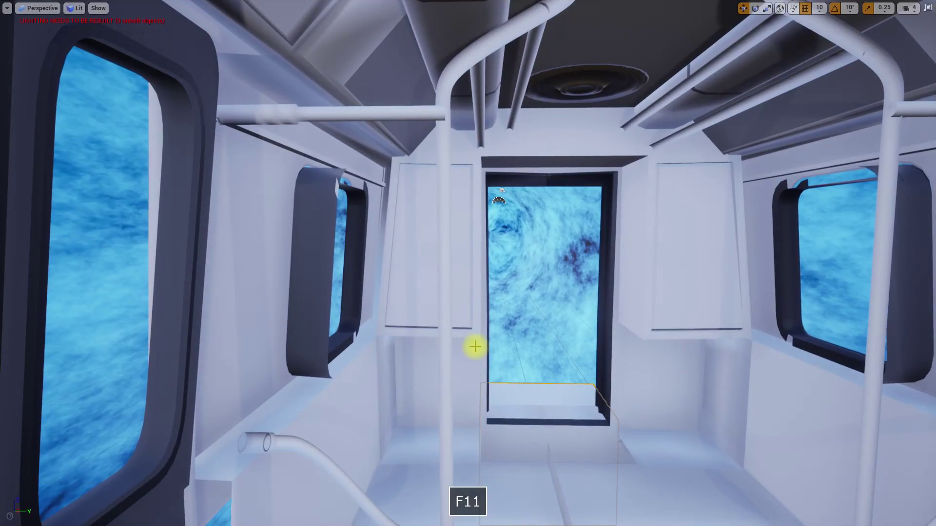
key("alt+p")
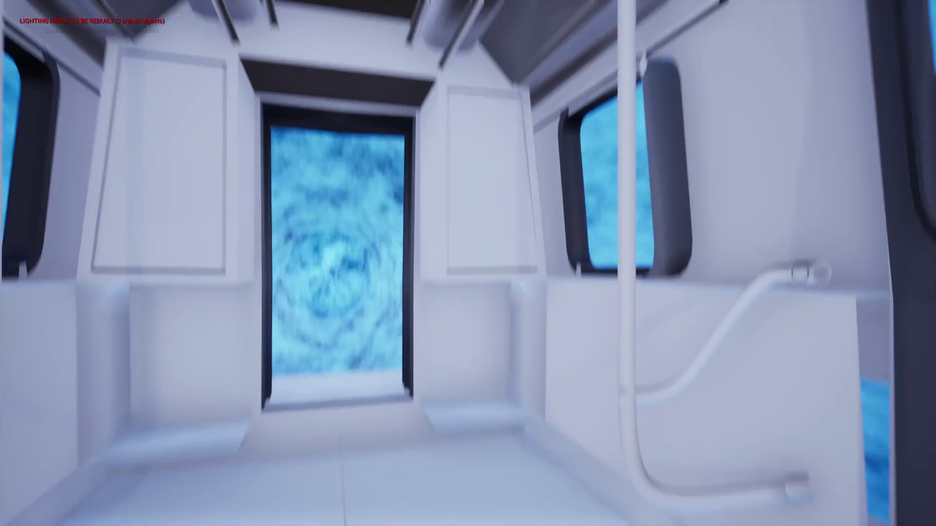
key("Escape")
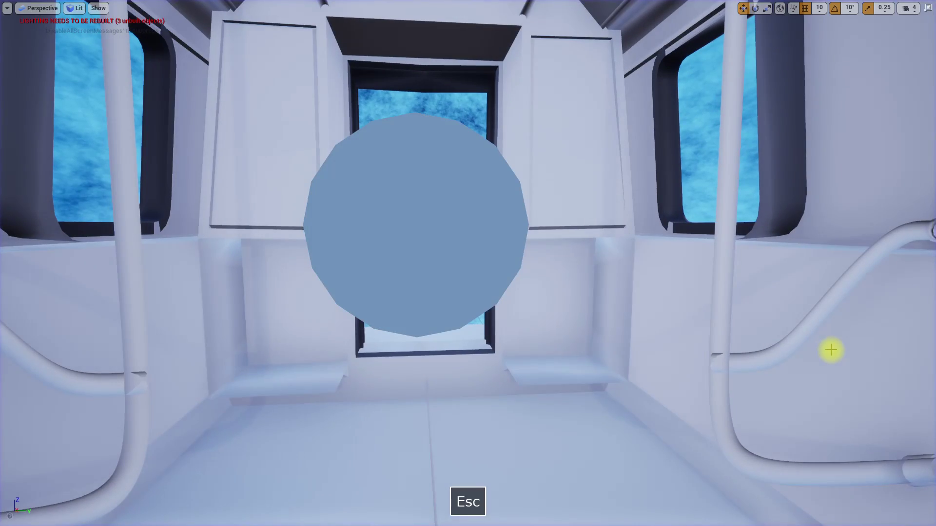
key("F11")
middle_click_drag(676, 256, 595, 251)
Add a TextureCoordinate node to the M_HyperSpeed material graph and place it well before the Texture Sample
left_click(351, 5)
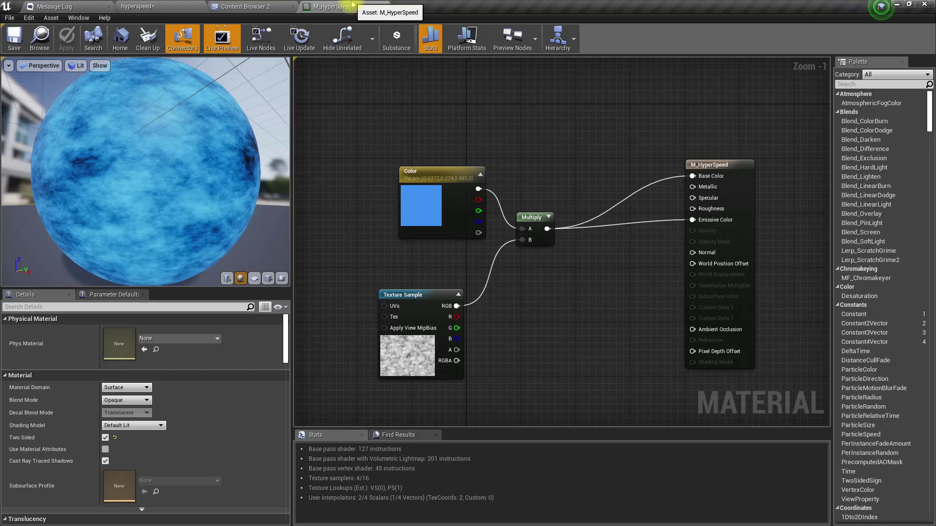
right_click_drag(528, 295, 624, 230)
right_click_drag(409, 282, 526, 285)
right_click(450, 266)
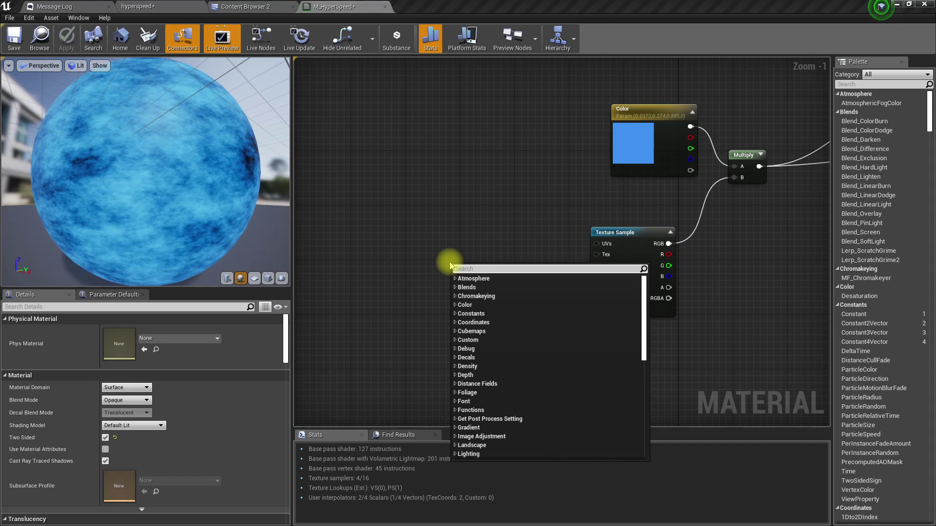
type("texco")
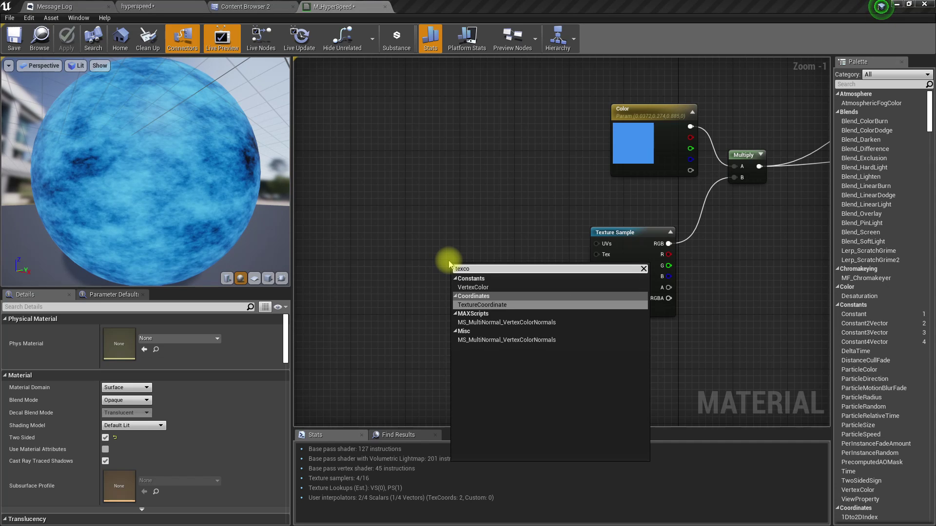
key("Return")
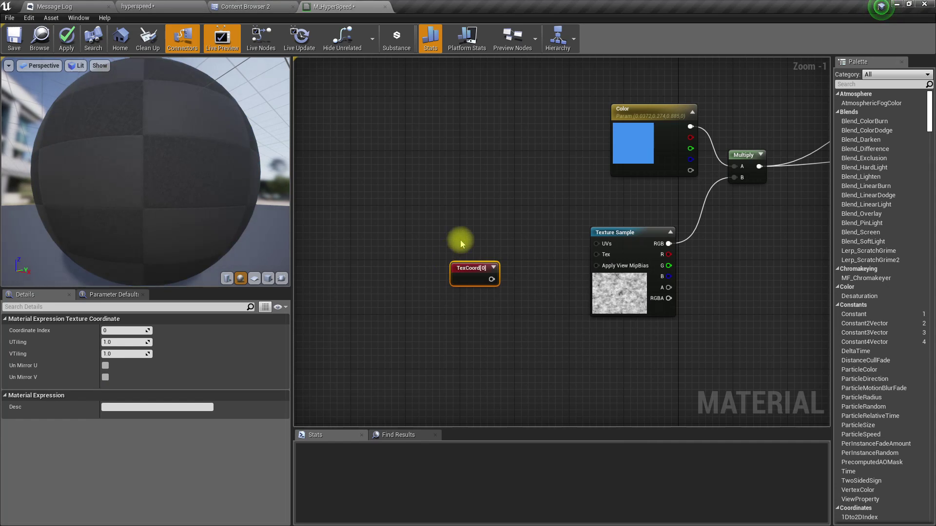
left_click_drag(472, 272, 405, 242)
type("app")
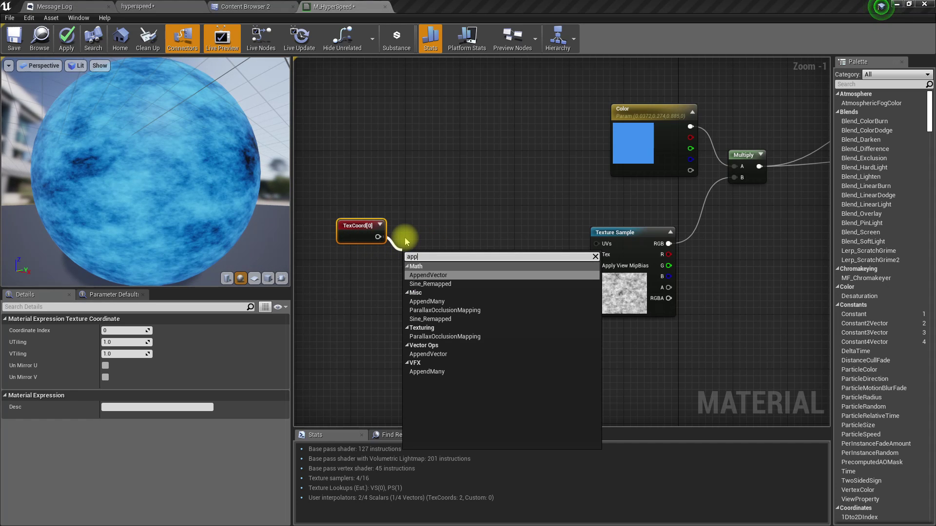
key("Return")
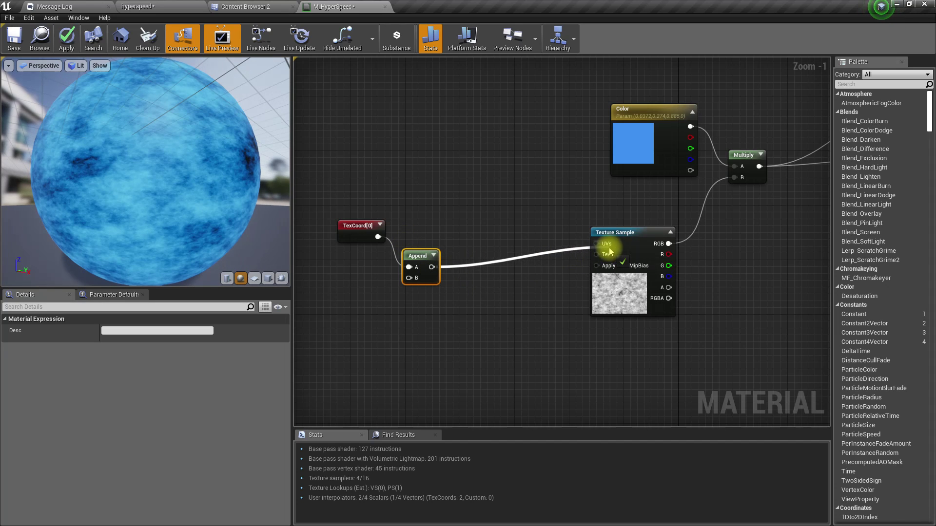
left_click_drag(603, 248, 599, 243)
left_click_drag(417, 256, 461, 232)
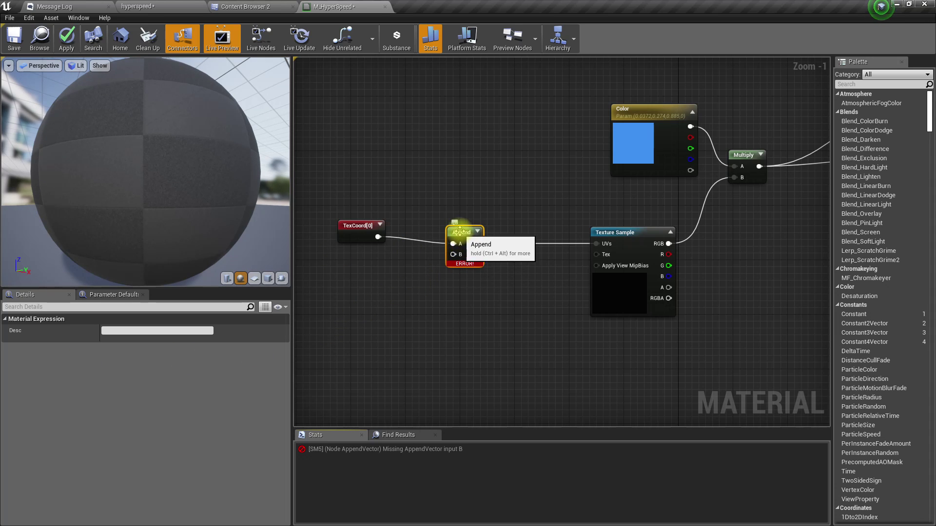
key("Delete")
Insert an Add node between TexCoord and the Texture Sample, wiring TexCoord into A and the output into UVs
left_click_drag(378, 236, 430, 243)
type("+")
key("Return")
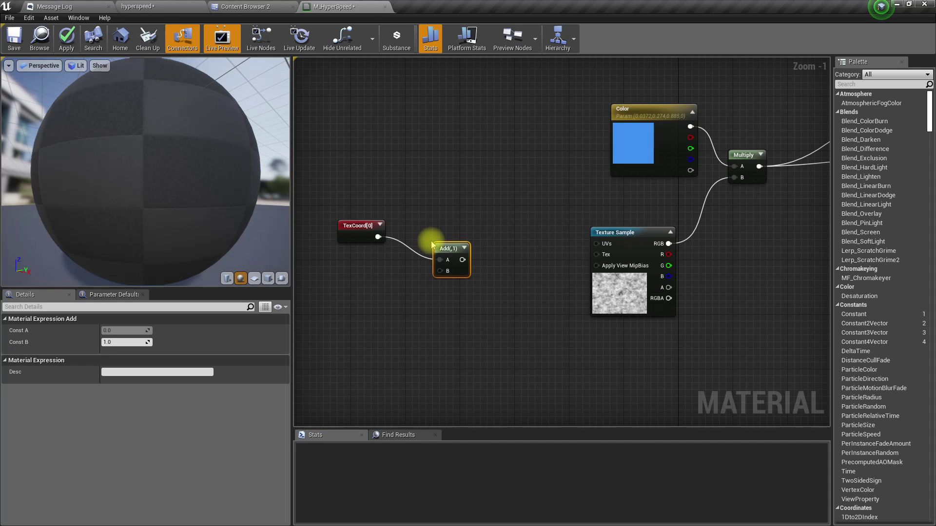
left_click_drag(462, 260, 599, 244)
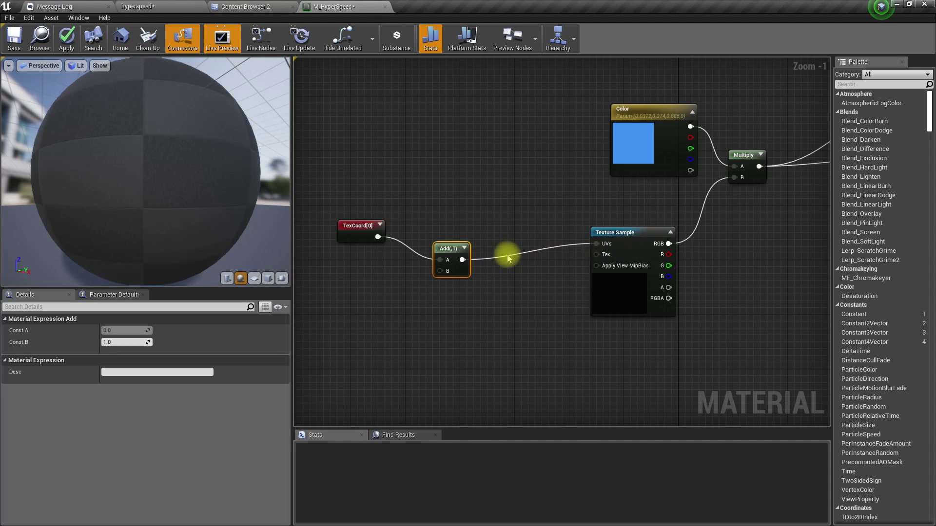
left_click_drag(439, 252, 454, 243)
Create an AppendVector node that feeds the B input of the Add node
right_click_drag(446, 282, 504, 275)
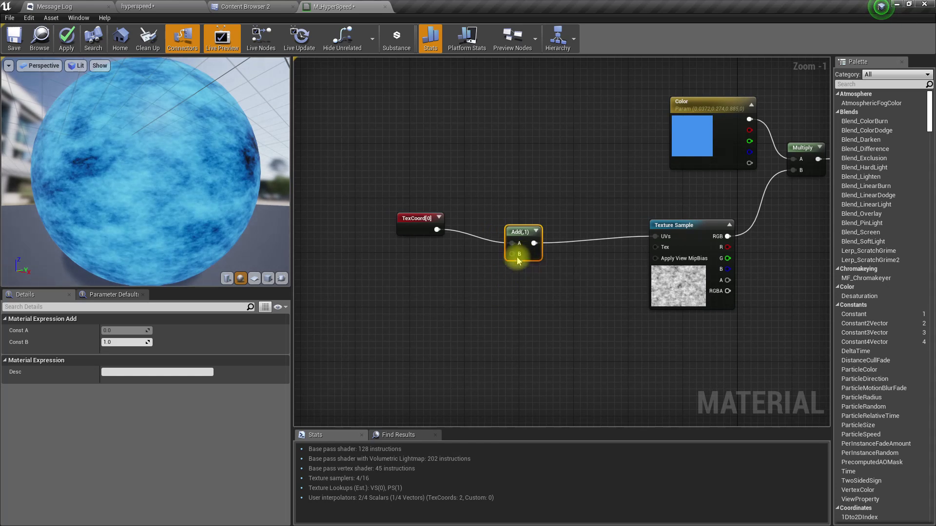
mouse_move(478, 269)
left_mouse_down()
mouse_move(496, 255)
mouse_move(540, 257)
mouse_move(486, 281)
left_mouse_up()
type("append")
key("Return")
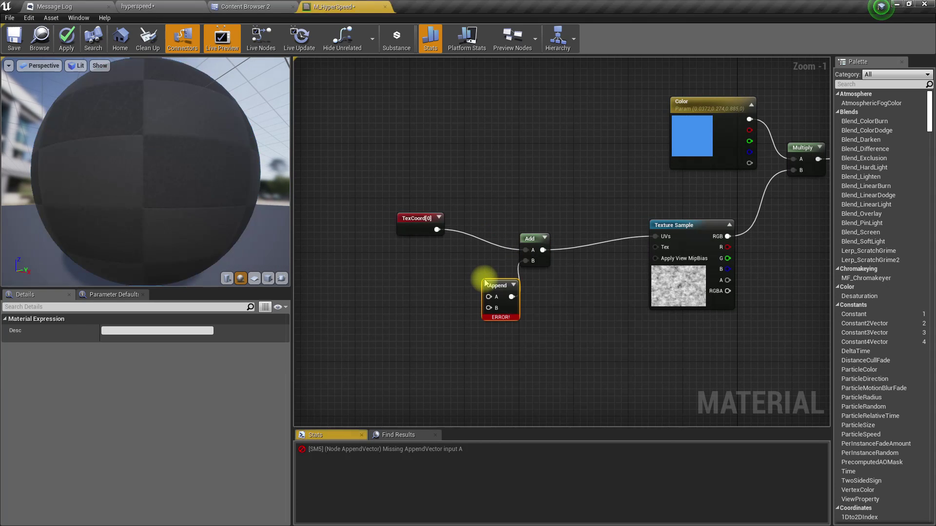
Promote the Append node's A and B inputs to parameters named X and Y, and place both before the node
right_click(489, 297)
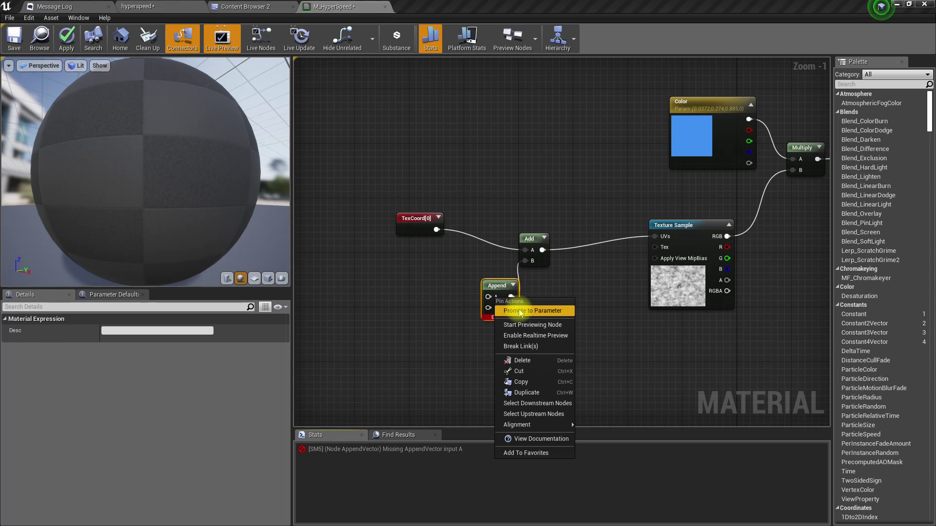
left_click(517, 310)
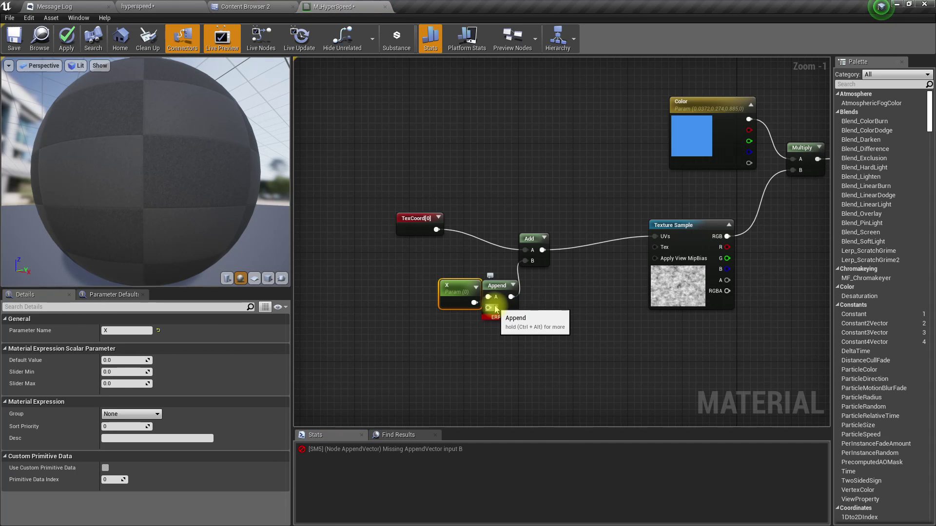
left_click_drag(474, 291, 433, 286)
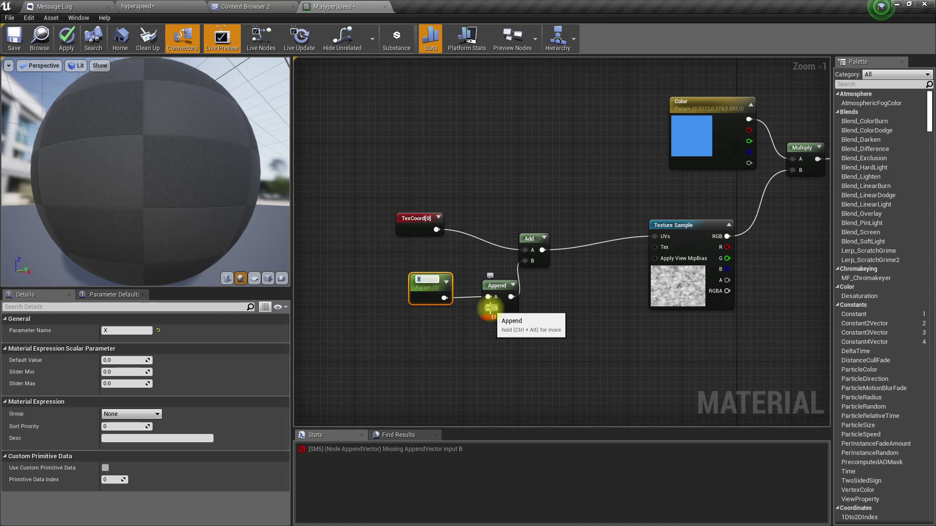
right_click(488, 307)
left_click(526, 320)
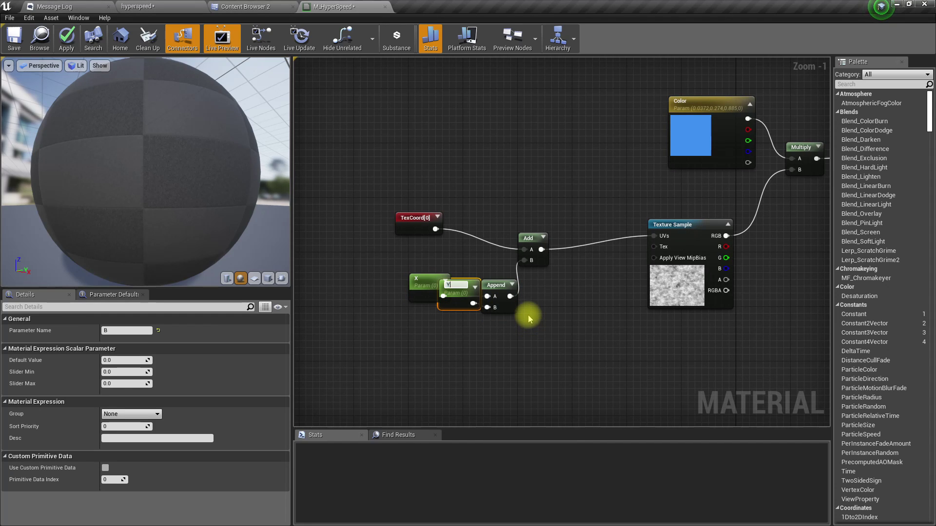
left_click_drag(471, 304, 428, 332)
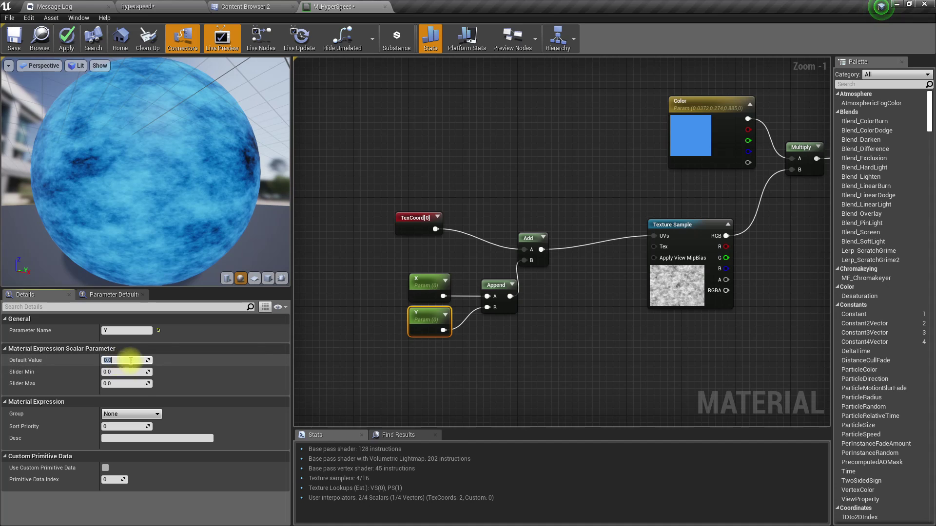
Set the Y parameter's default value to 1 and rotate the preview sphere to inspect the material
type("1")
key("Return")
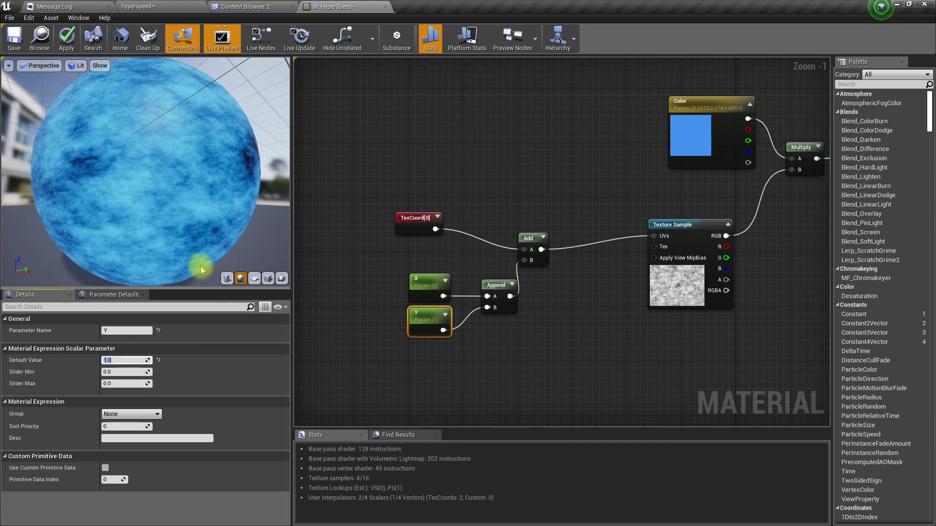
left_click_drag(124, 187, 132, 239)
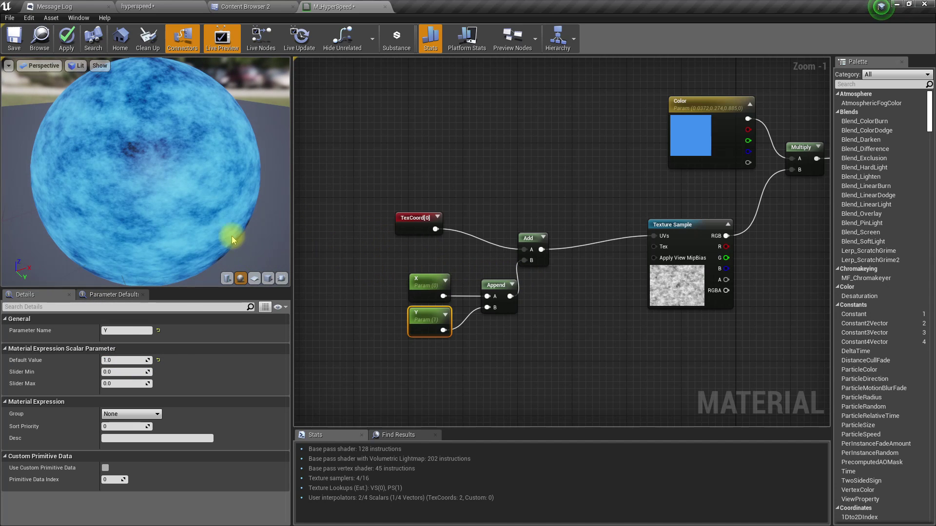
Add a Time node to the graph near the X and Y parameters
right_click_drag(333, 253, 354, 247)
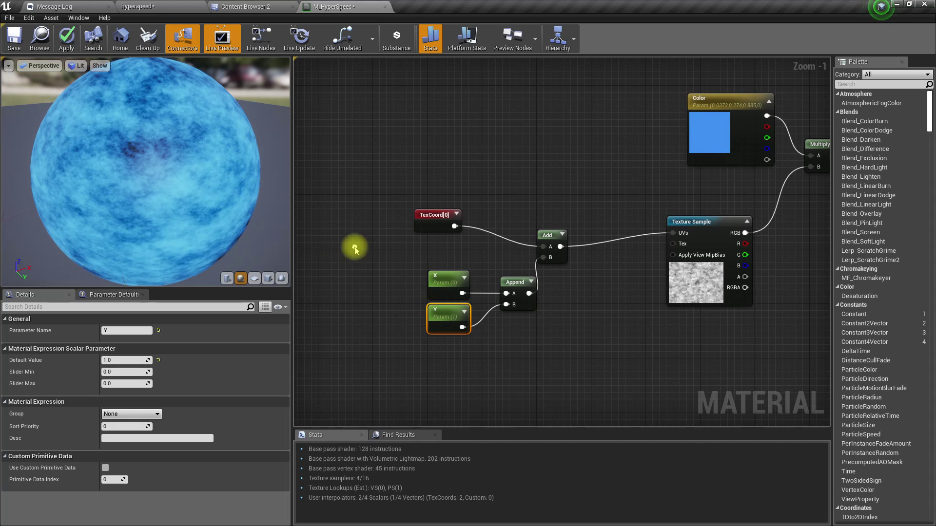
right_click(366, 249)
type("tuim")
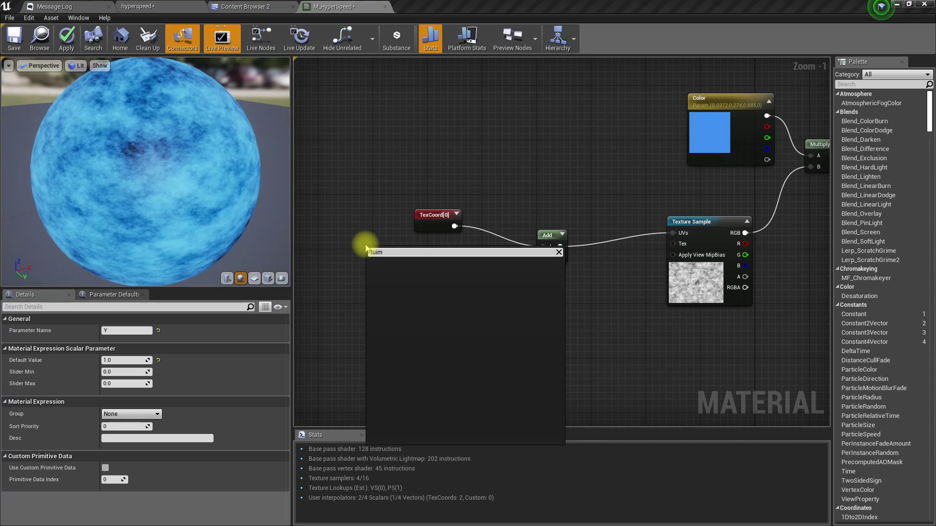
key("BackSpace")
key("BackSpace")
key("BackSpace")
key("BackSpace")
type("im")
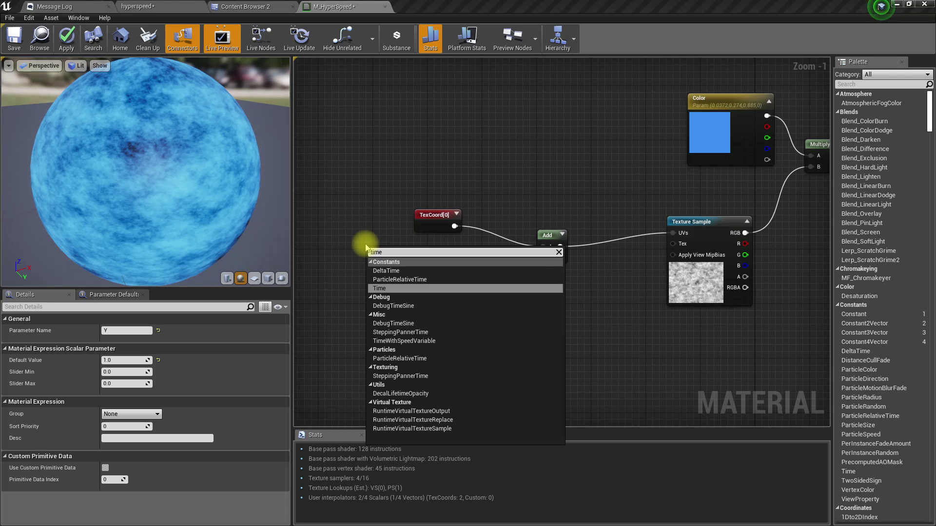
type("e")
key("Return")
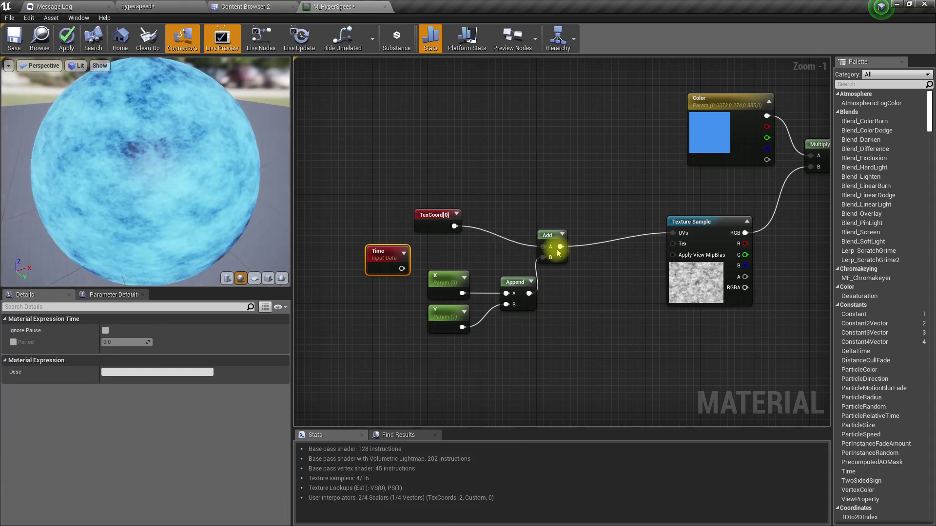
Move the X, Y and Append nodes away to make room, and create a Multiply node with Time as input A
right_click_drag(439, 314, 486, 277)
left_click_drag(529, 301, 462, 327)
left_click_drag(612, 259, 546, 286)
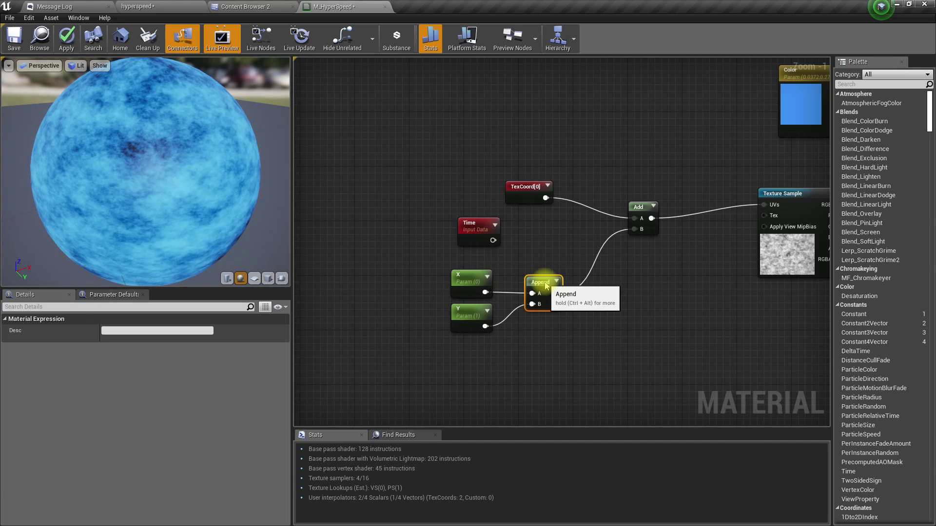
left_click_drag(529, 241, 560, 236)
type("multiply")
key("Return")
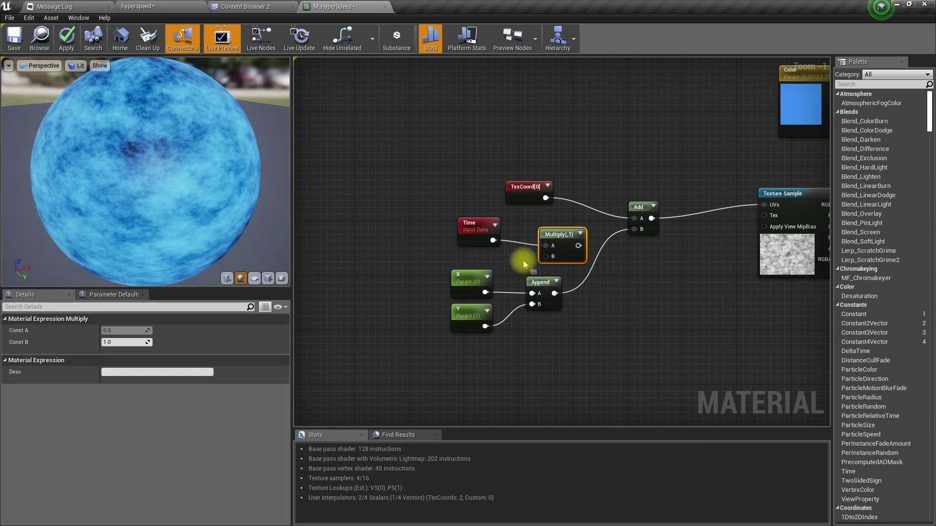
Wire Append into Multiply's B input and Multiply into Add's B input, then apply the material and inspect the preview
left_click(482, 228)
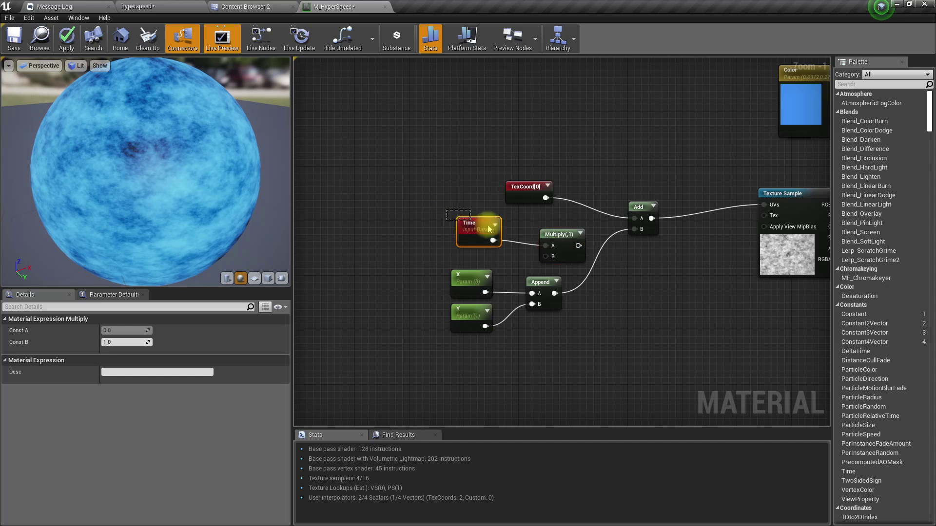
left_click_drag(545, 245, 546, 246)
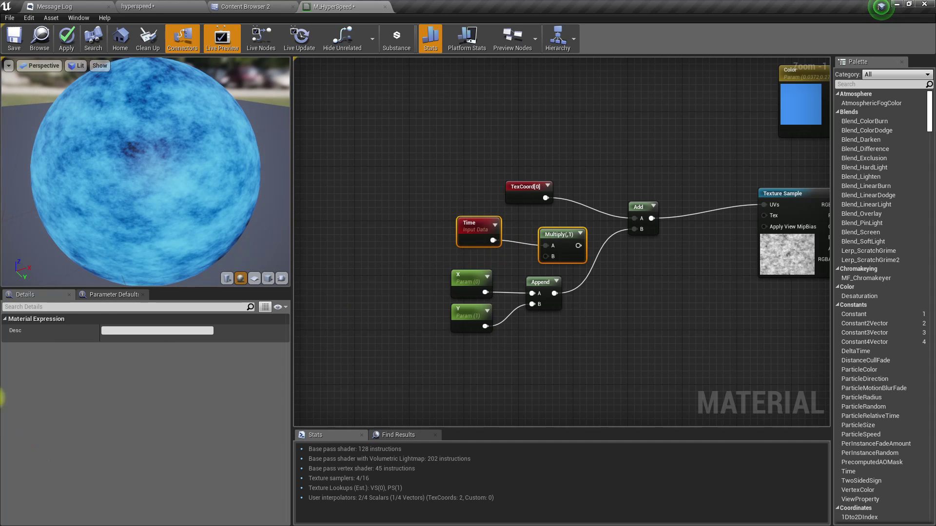
left_click_drag(557, 294, 634, 229)
left_click(67, 38)
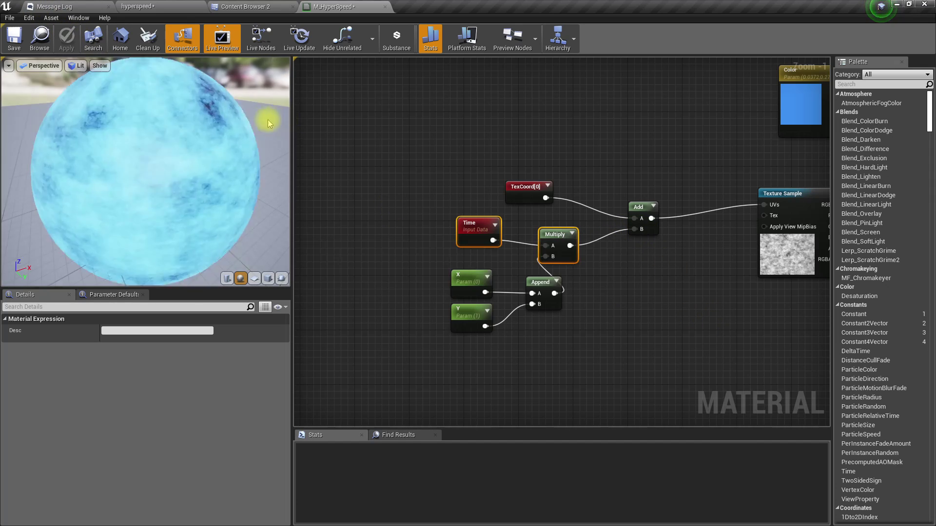
left_click_drag(183, 136, 156, 109)
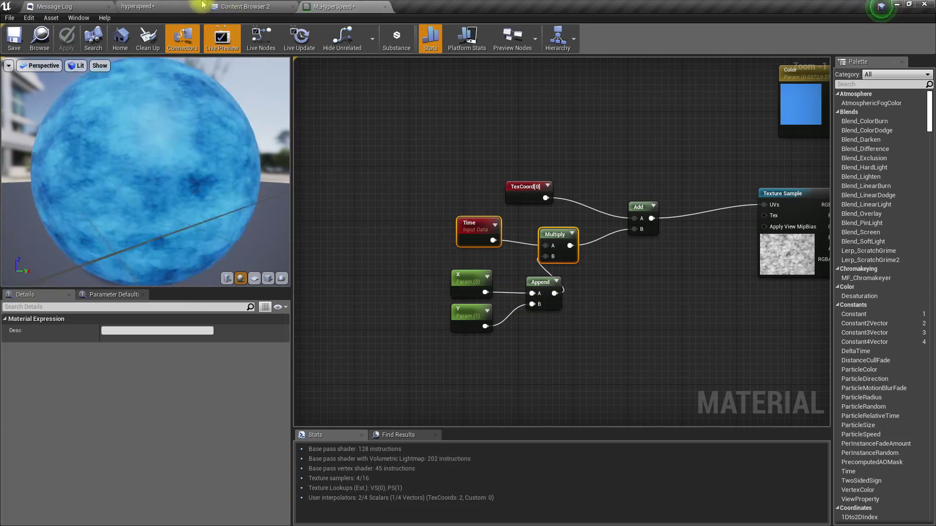
Return to the hyperspeed level and play-test it full screen to view the moving material from inside the train
left_click(171, 6)
right_click_drag(455, 253, 471, 257)
key("d")
key("q")
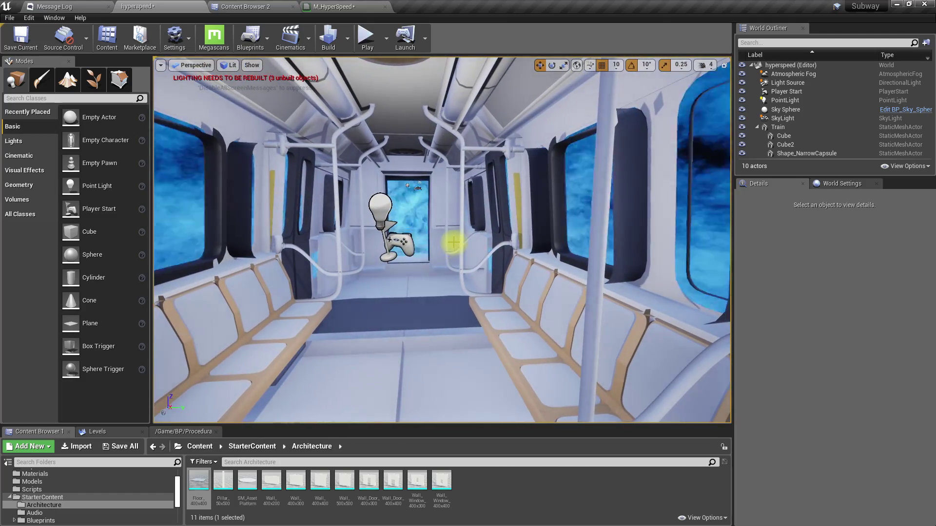
key("F11")
key("alt+p")
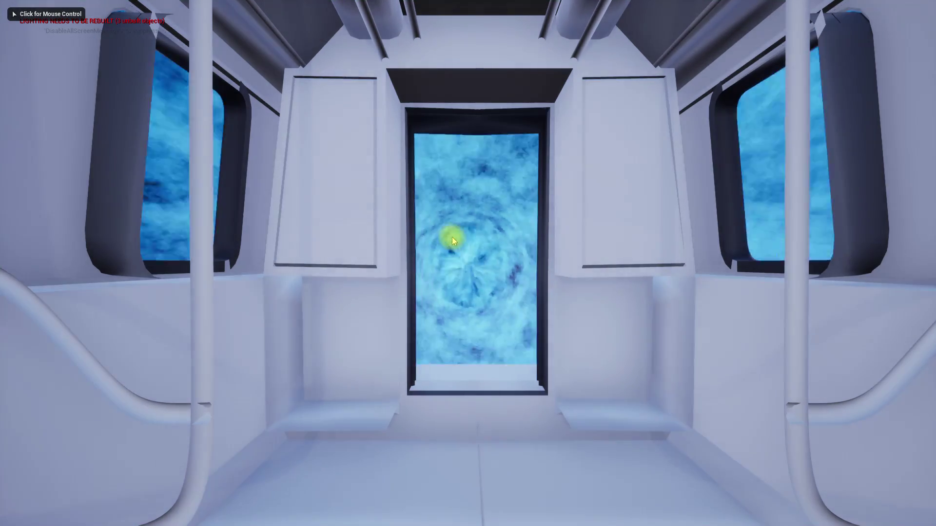
Look around the train interior in the running play test, end it and leave the full-screen view
left_click(452, 237)
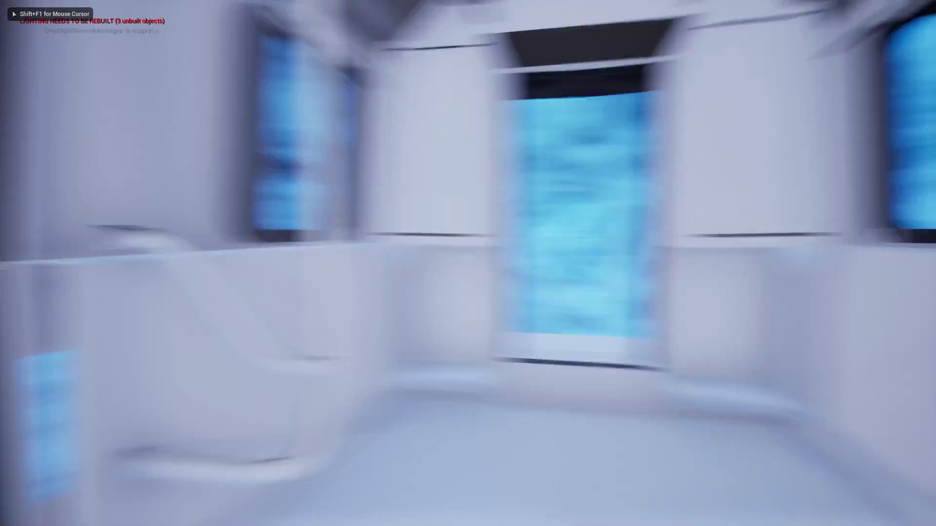
key("Escape")
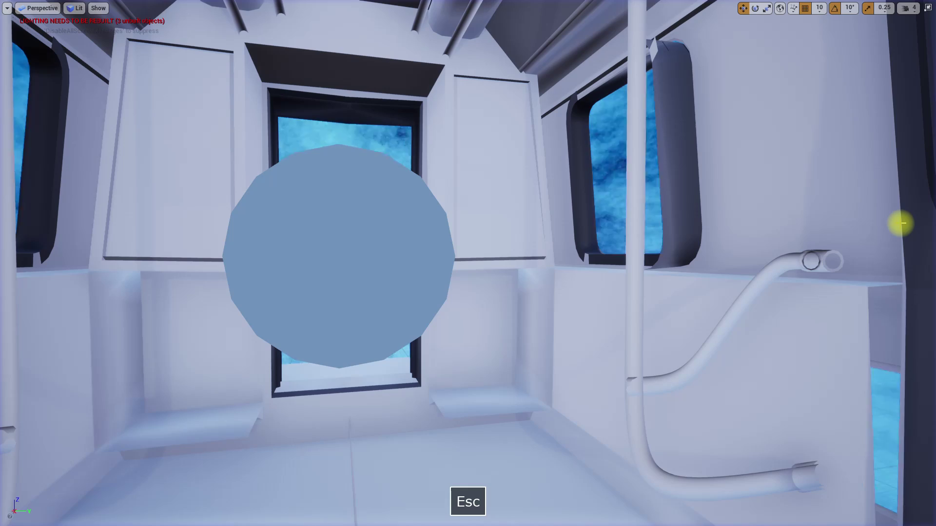
key("F11")
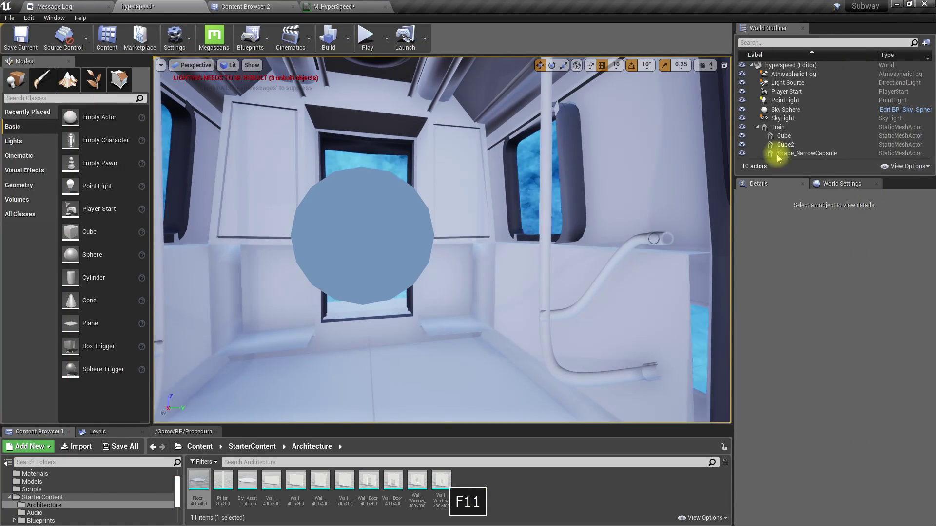
Set the Y parameter's default value to -1.0 in the M_HyperSpeed material and apply the change
left_click(334, 6)
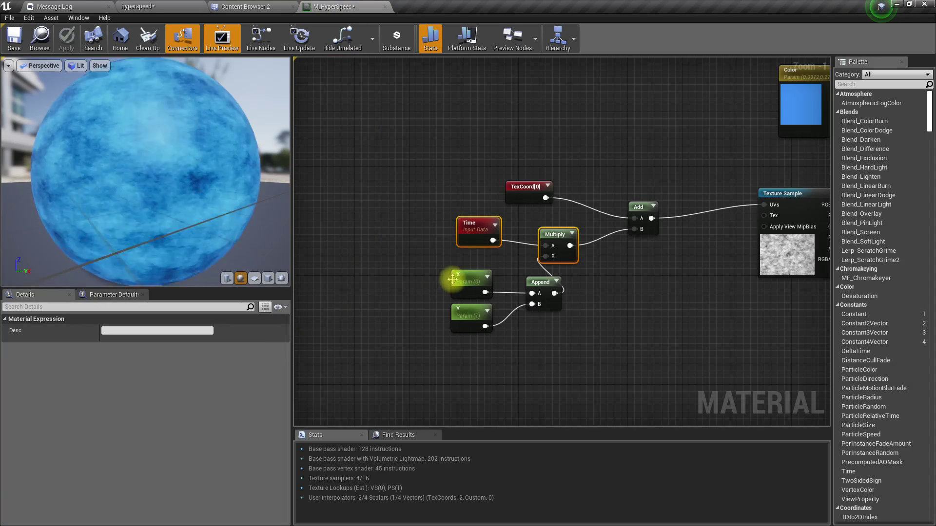
left_click(469, 312)
type("-1.0")
key("Return")
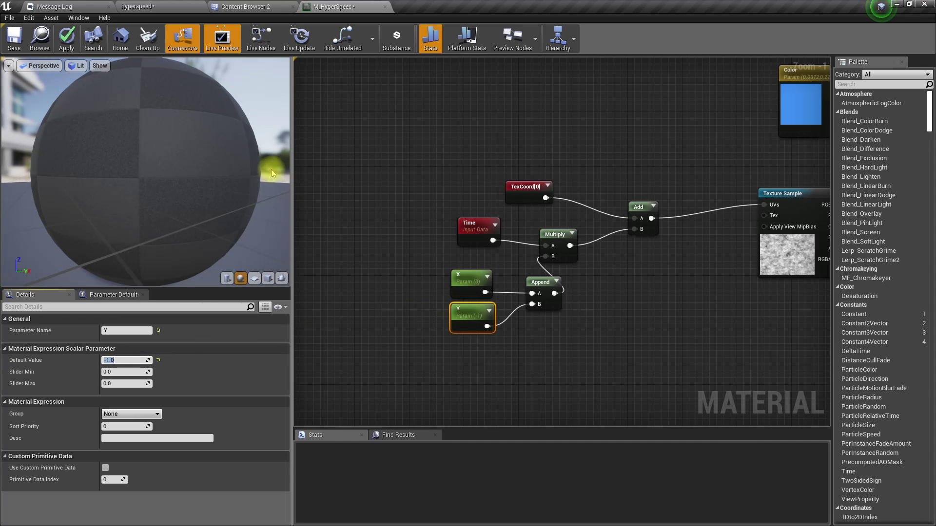
left_click(67, 38)
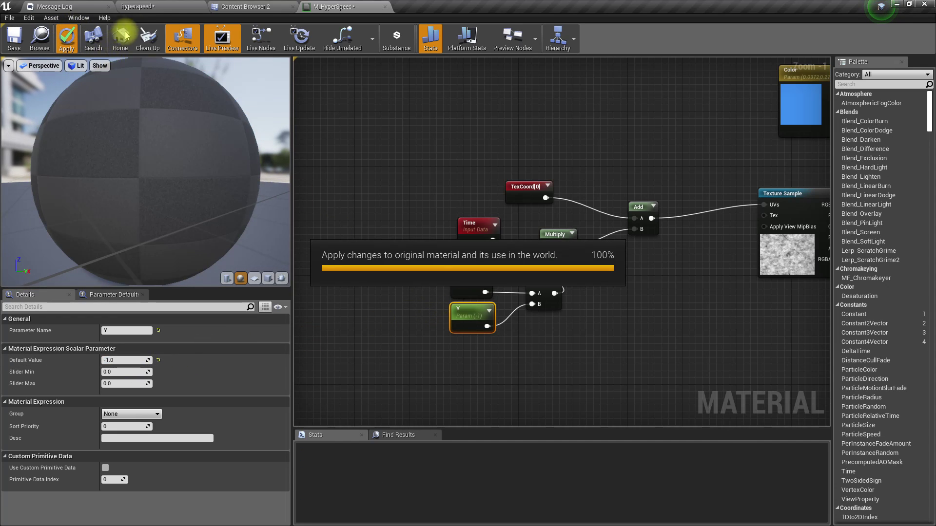
Return to the hyperspeed level and play-test it full screen to check the reversed scrolling from inside the train
left_click(141, 6)
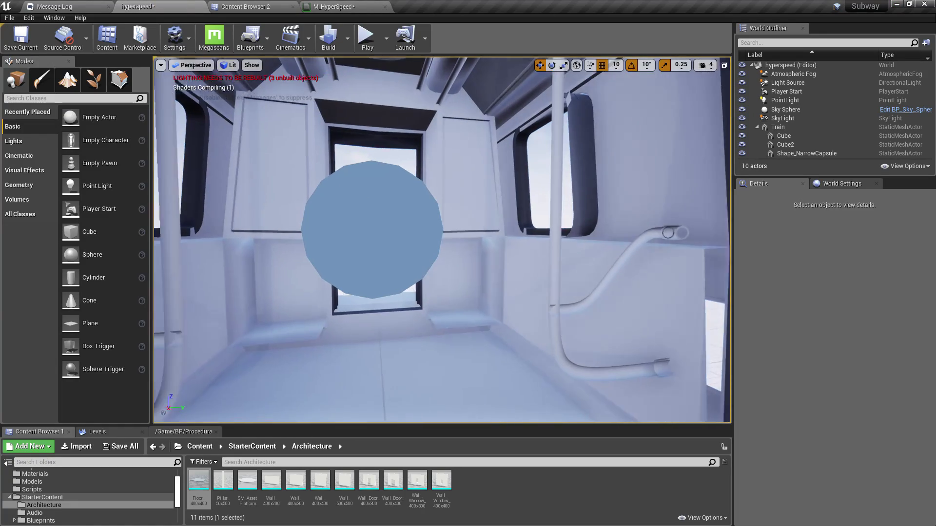
scroll(372, 192, "down", 3)
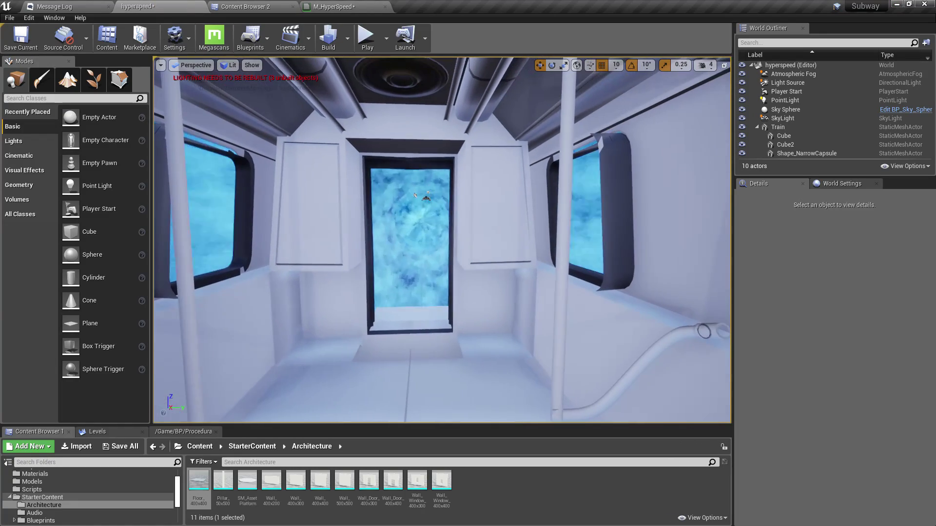
key("F11")
key("alt+p")
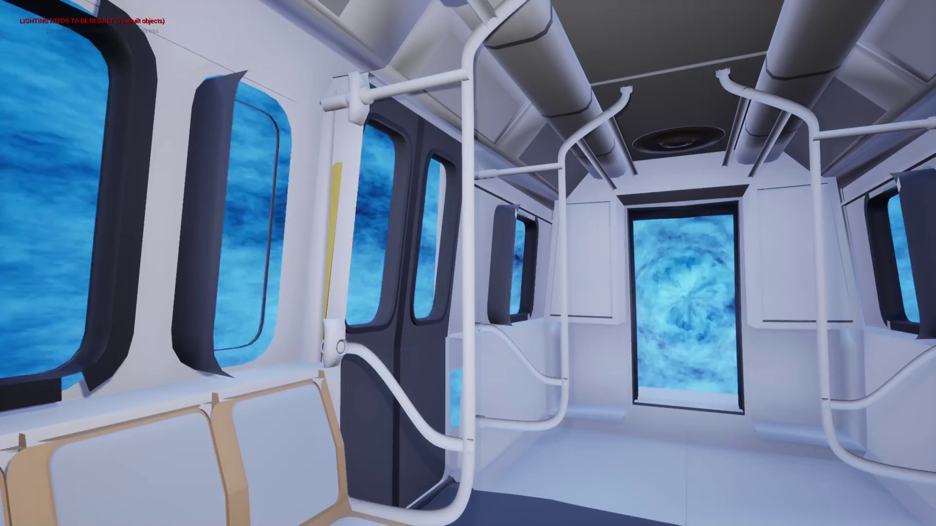
key("Escape")
key("F11")
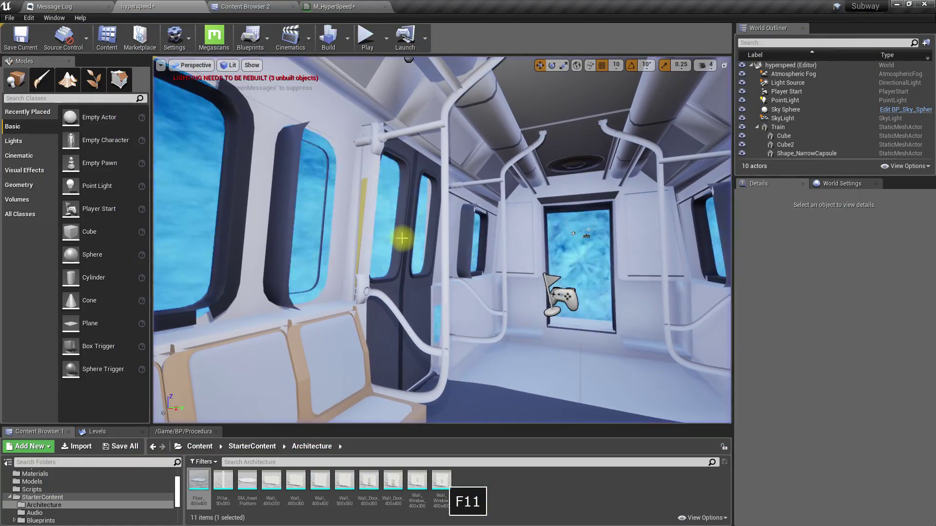
In the M_HyperSpeed graph, move the TexCoord, Time, X, Y, Multiply, Append and Add nodes together away from the Texture Sample
left_click(324, 6)
right_click_drag(484, 268, 449, 253)
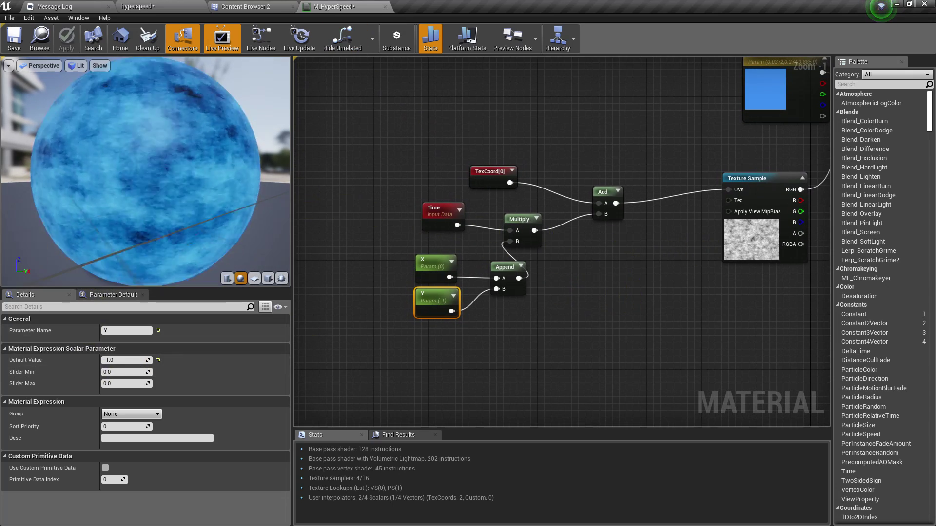
right_click_drag(625, 337, 596, 340)
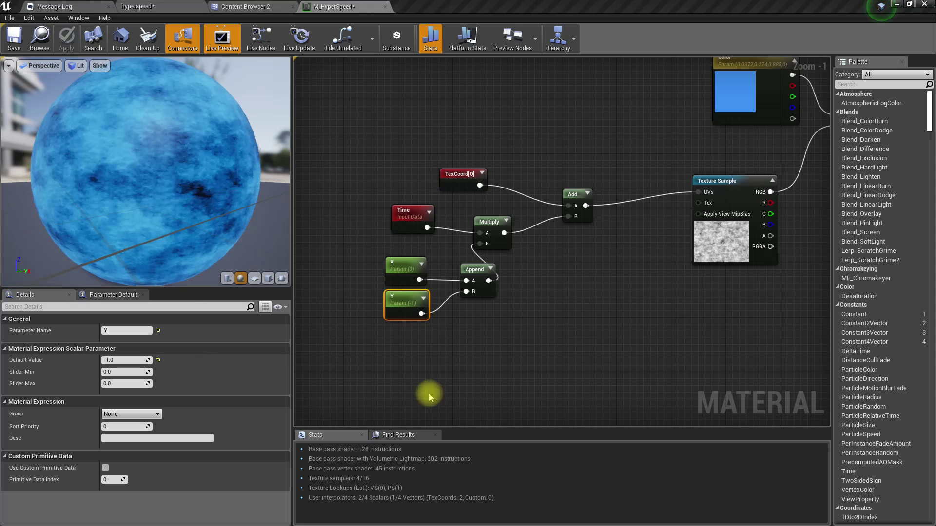
right_click_drag(606, 302, 613, 344)
left_click_drag(394, 226, 585, 382)
left_click_drag(593, 242, 546, 214)
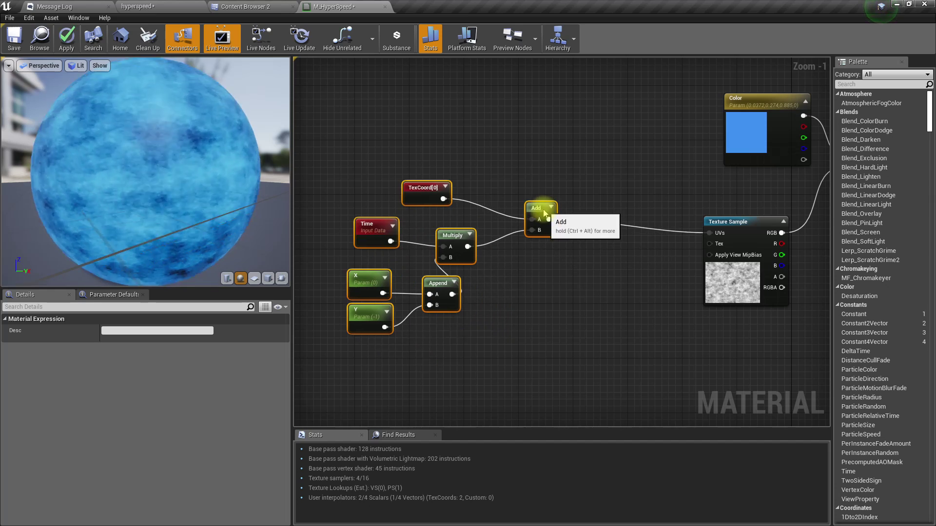
Insert a Multiply node between Add and Texture Sample, with Add as input A and its output wired into UVs
right_click_drag(530, 328, 540, 324)
left_click_drag(556, 216, 605, 252)
type("*")
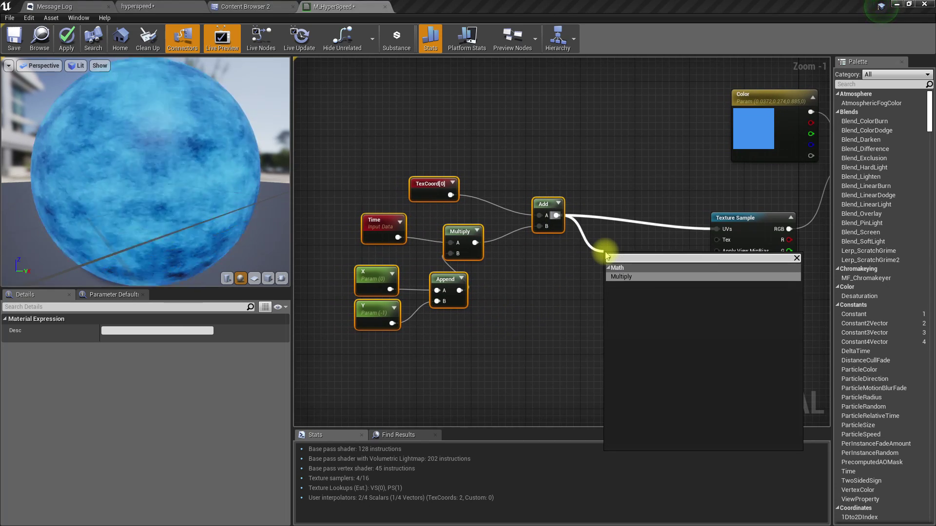
key("Return")
left_click_drag(643, 275, 687, 256)
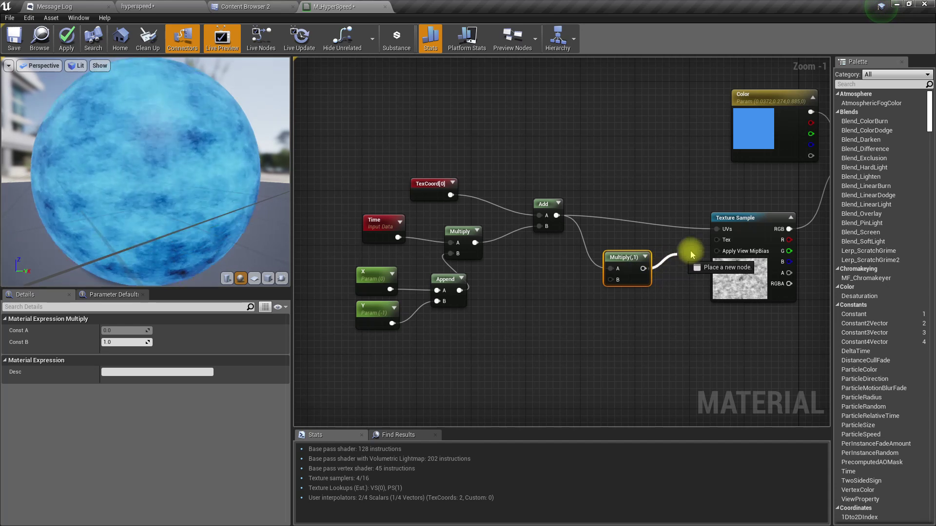
left_click_drag(726, 233, 726, 230)
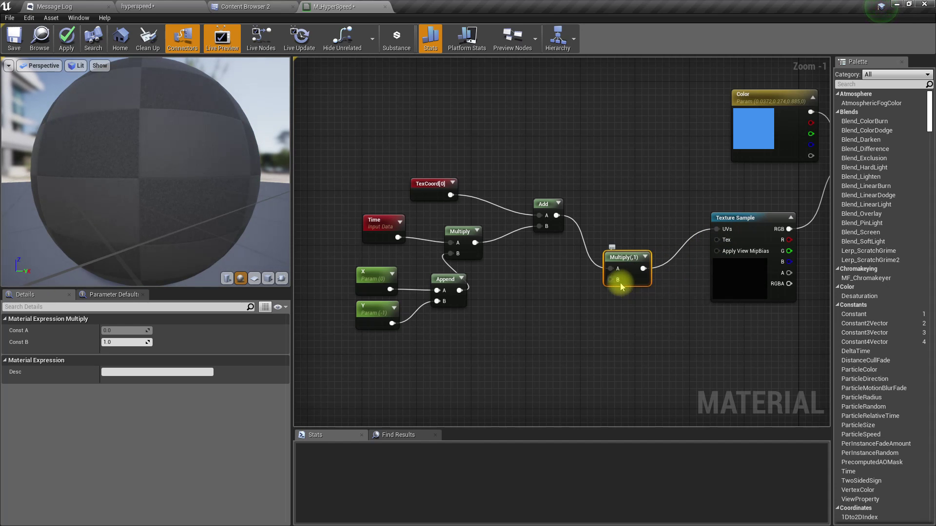
left_click_drag(588, 341, 589, 341)
type("*")
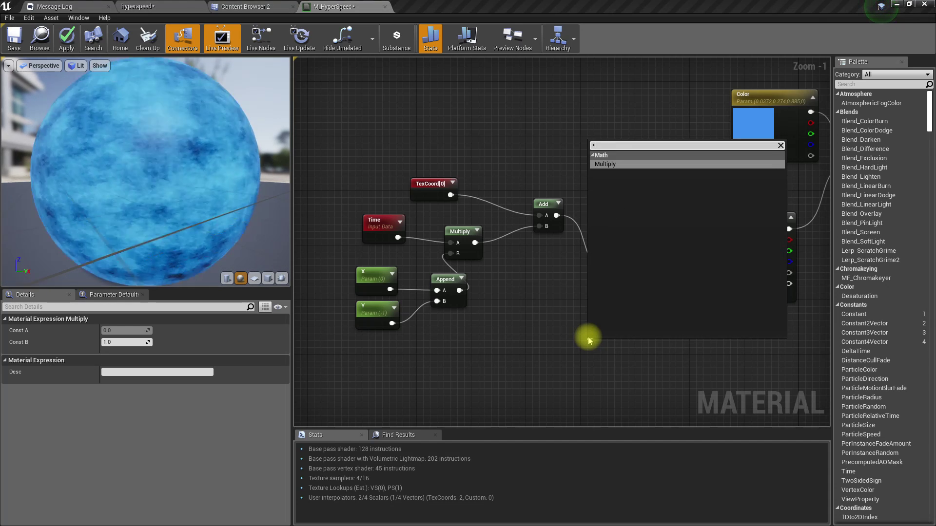
key("BackSpace")
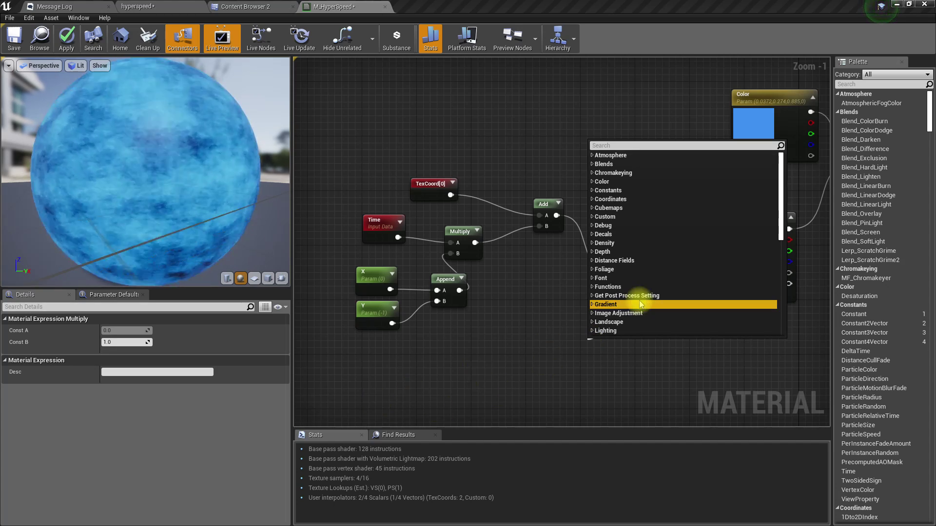
left_click(516, 329)
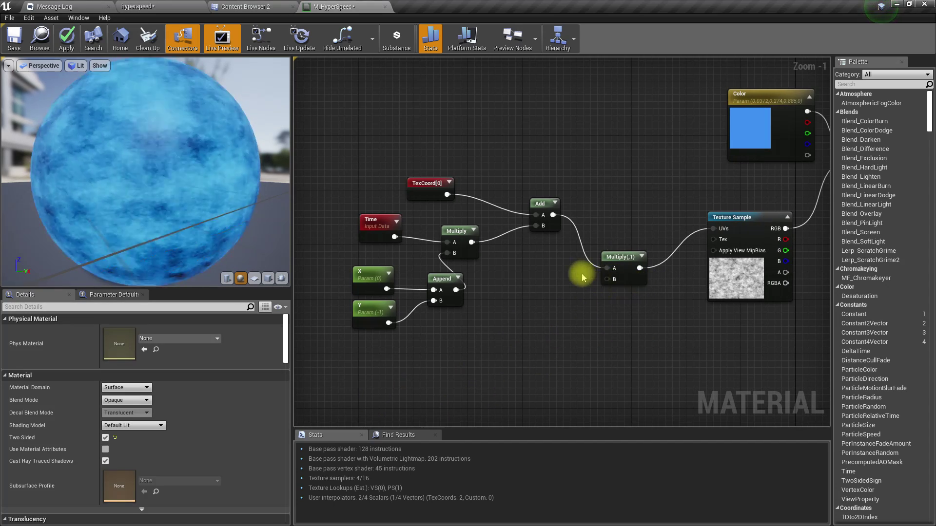
Promote the new Multiply node's B input to a parameter named scale and place it below the Add node
mouse_move(609, 277)
right_mouse_down()
mouse_move(554, 302)
mouse_move(619, 273)
right_mouse_up()
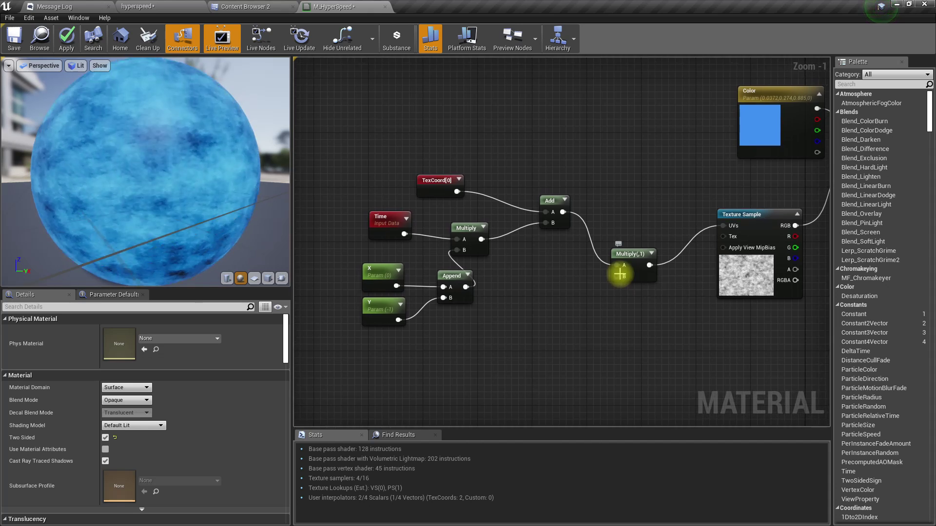
right_click(622, 274)
left_click(638, 292)
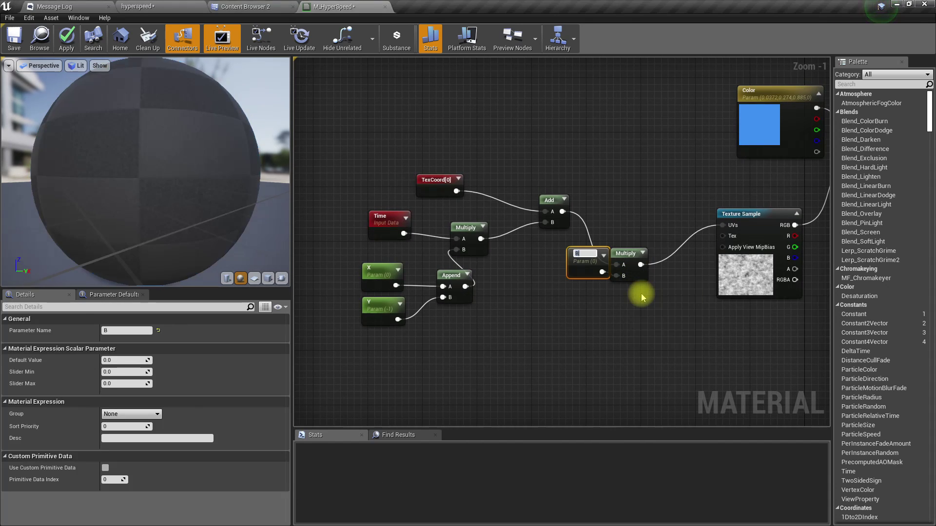
type("scale")
key("Return")
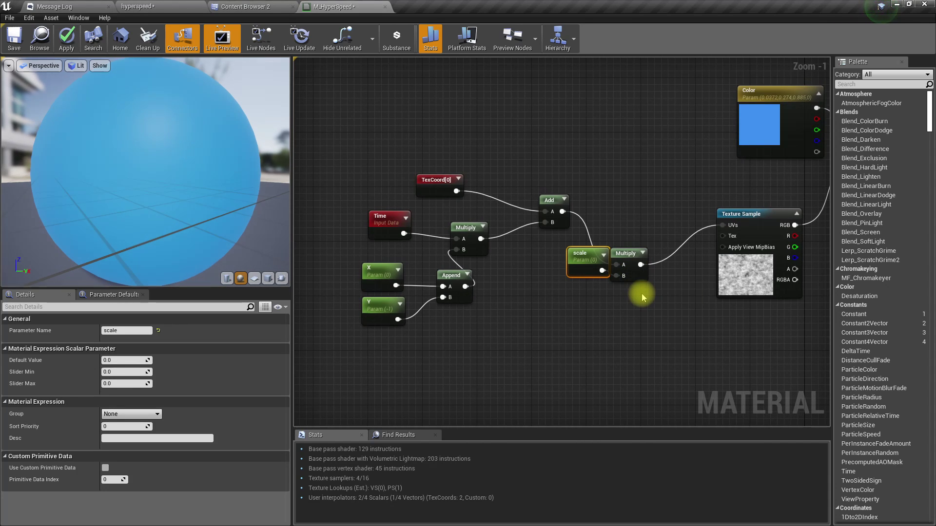
left_click_drag(574, 258, 525, 307)
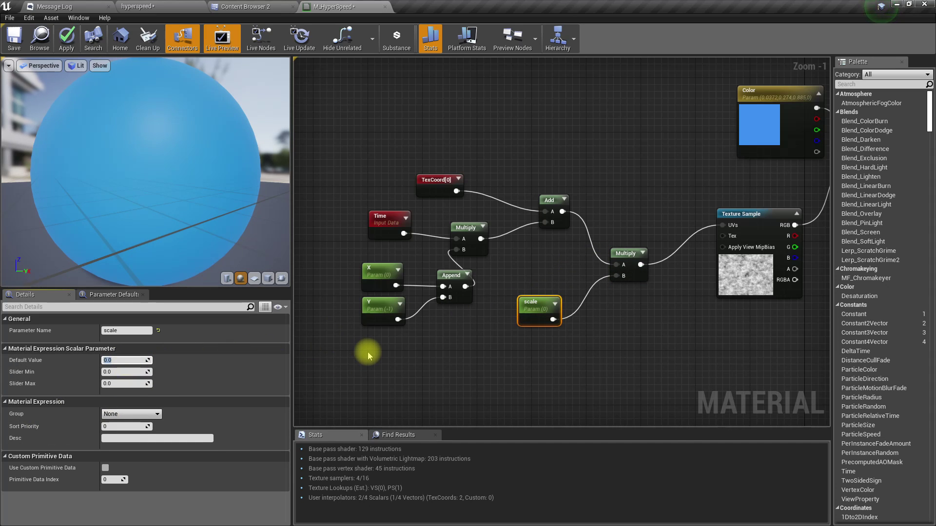
Try a default value of 1 and 0.1 for the scale parameter to compare the texture size
type("1")
key("Return")
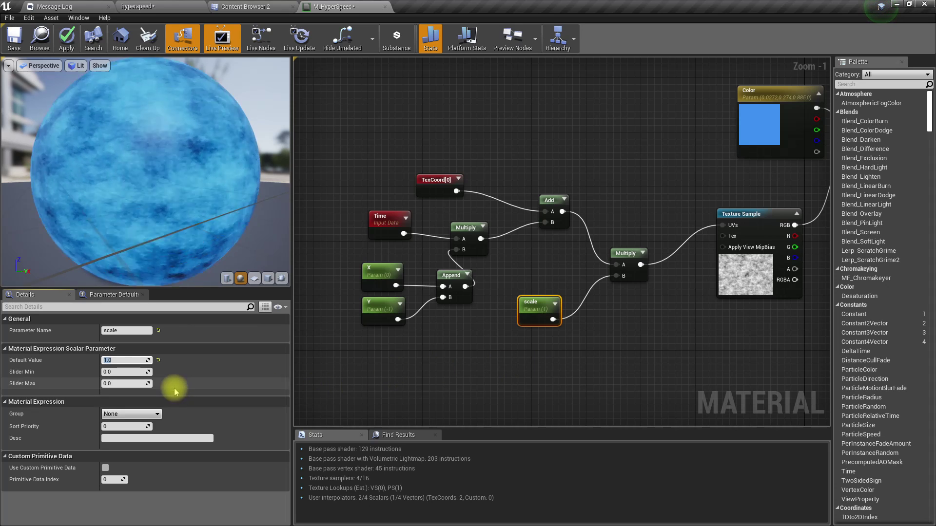
key("BackSpace")
type("0.1")
key("Return")
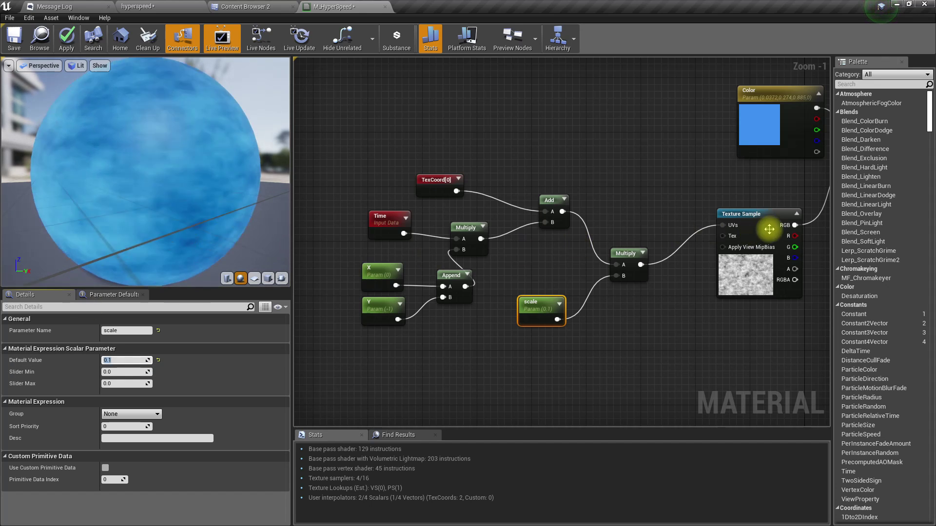
Wire TexCoord directly into the scale Multiply's A input in place of Add, and inspect the preview sphere
left_click_drag(455, 192, 554, 251)
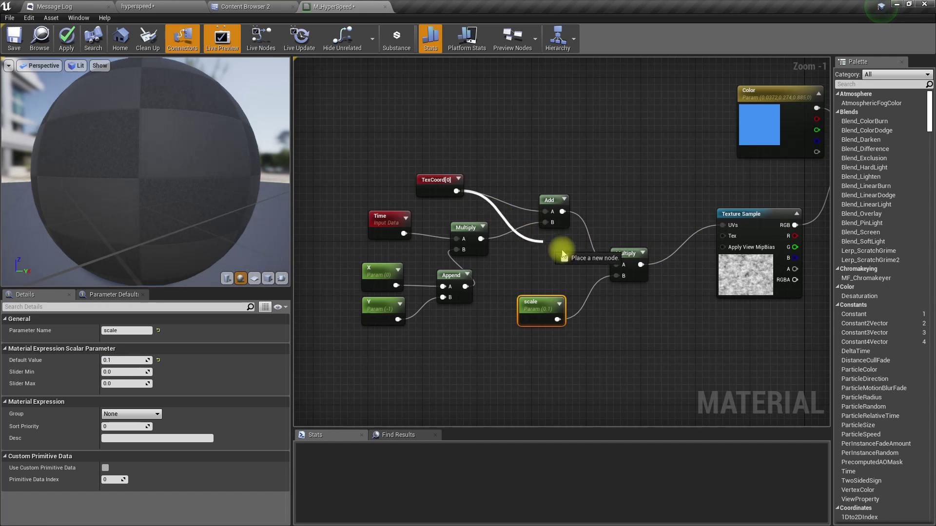
left_click_drag(621, 271, 631, 269)
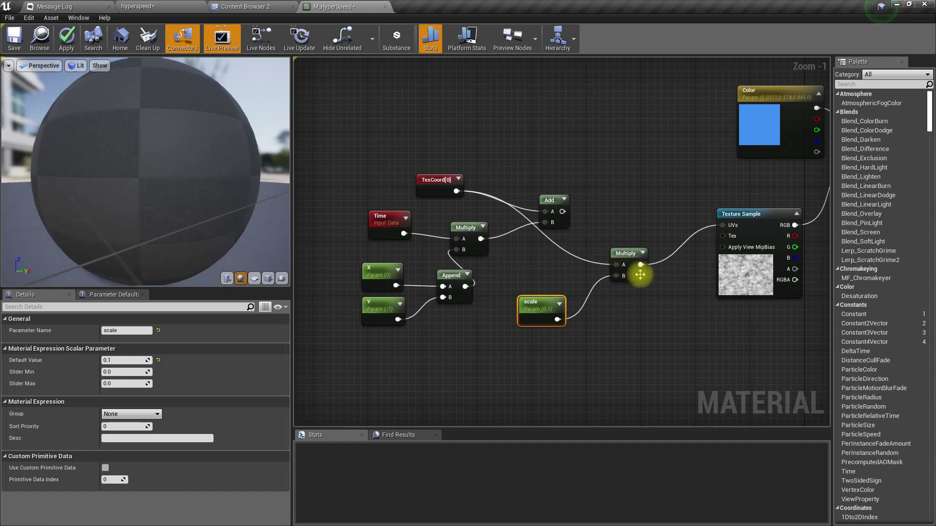
right_click_drag(669, 334, 656, 335)
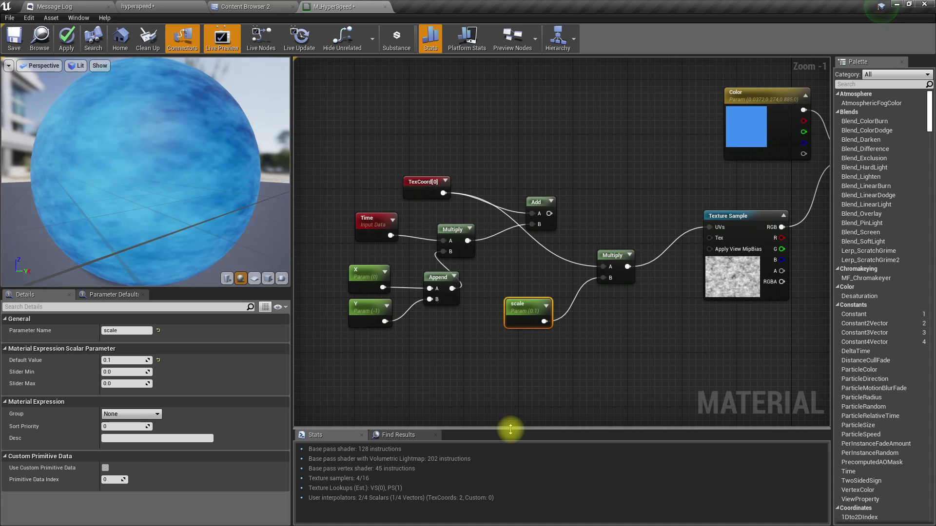
left_click_drag(203, 187, 176, 164)
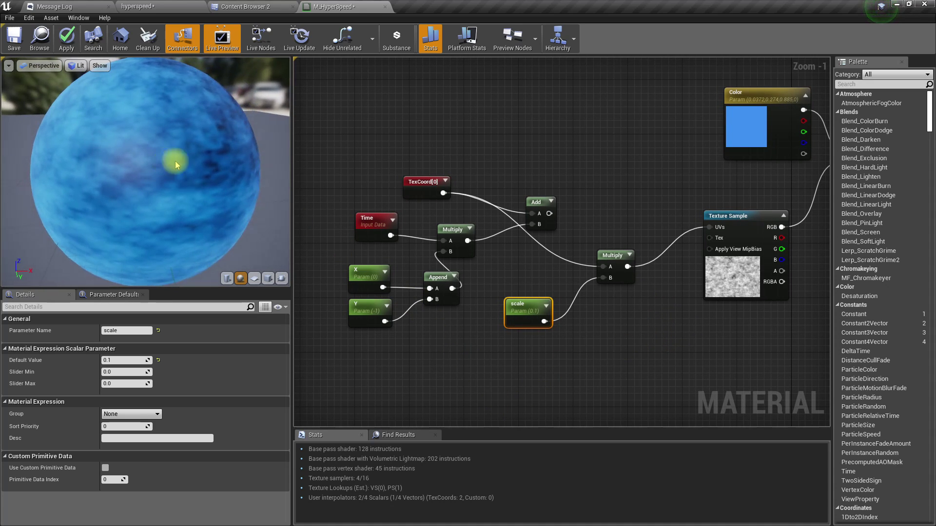
right_click_drag(700, 272, 653, 305)
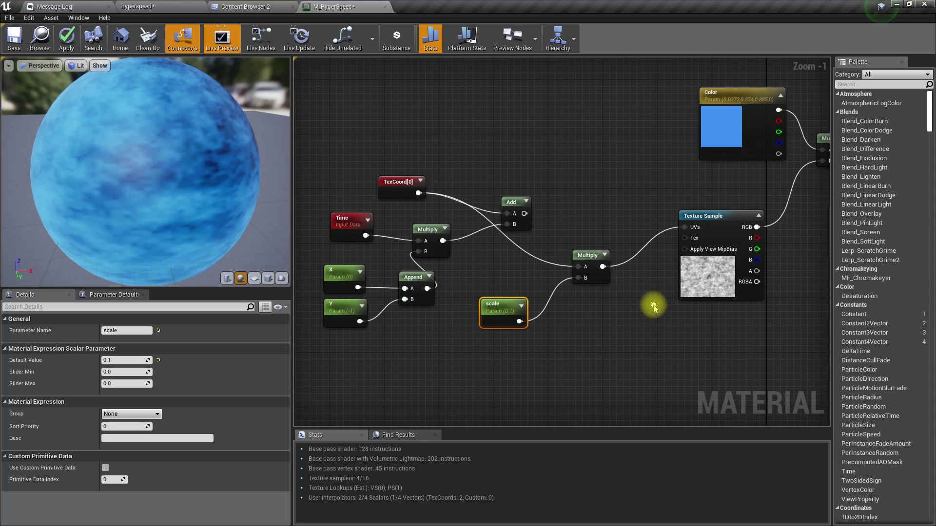
left_click_drag(155, 261, 139, 195)
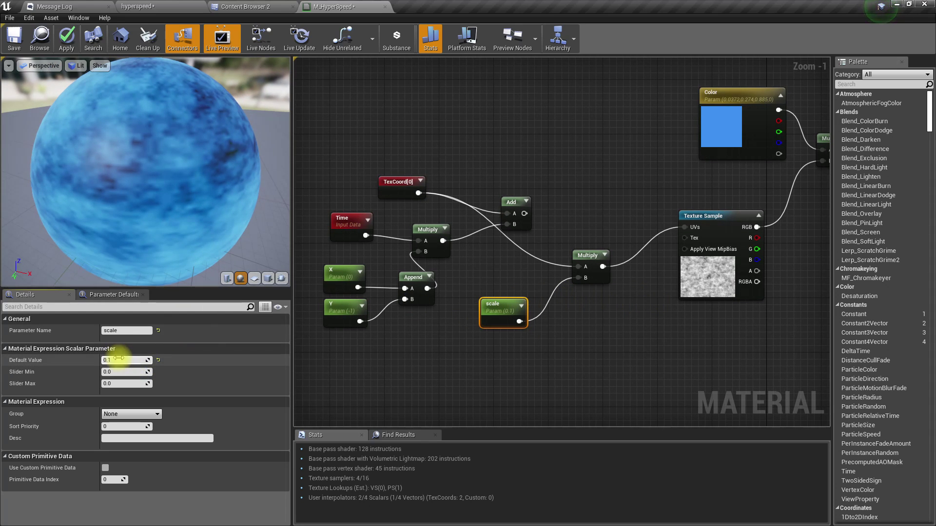
Test a scale of 0.01 on the preview sphere, and set the scale parameter's default value to 1
key("Return")
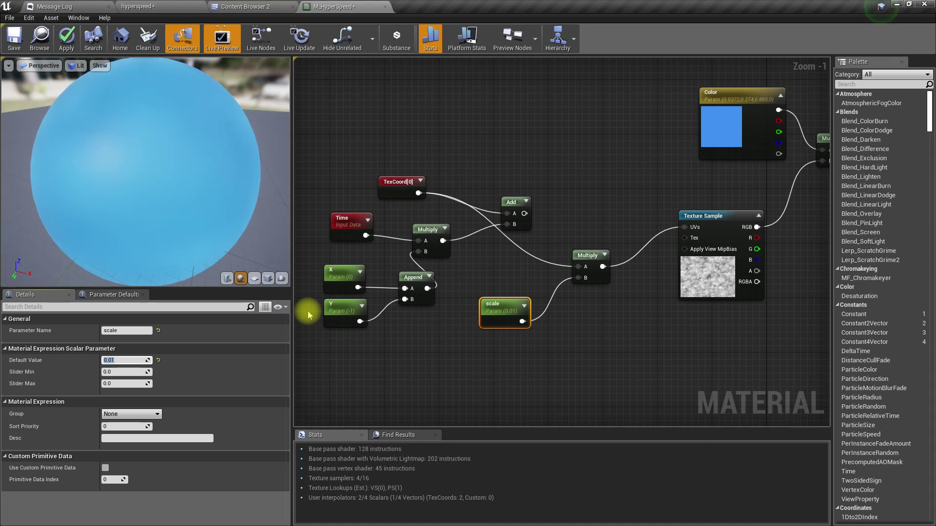
left_click_drag(161, 158, 162, 157)
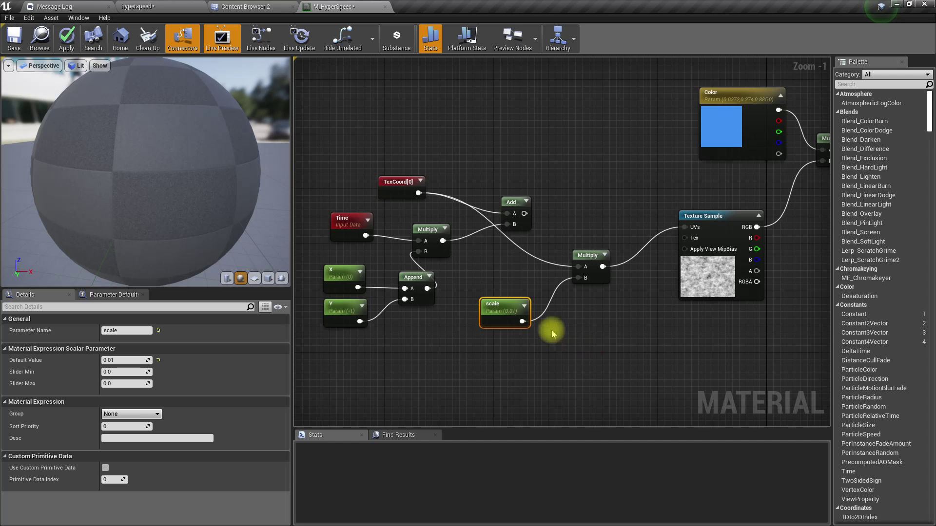
left_click_drag(77, 183, 392, 236)
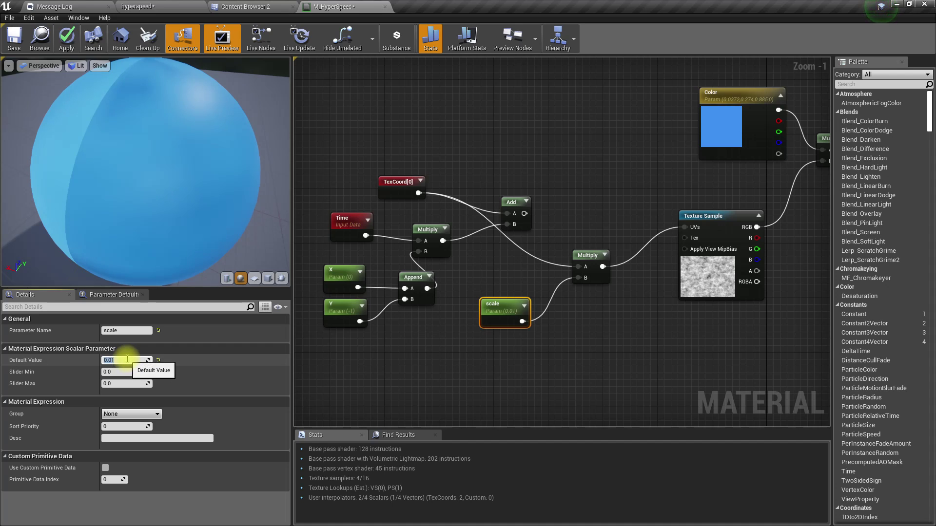
type("1")
key("Return")
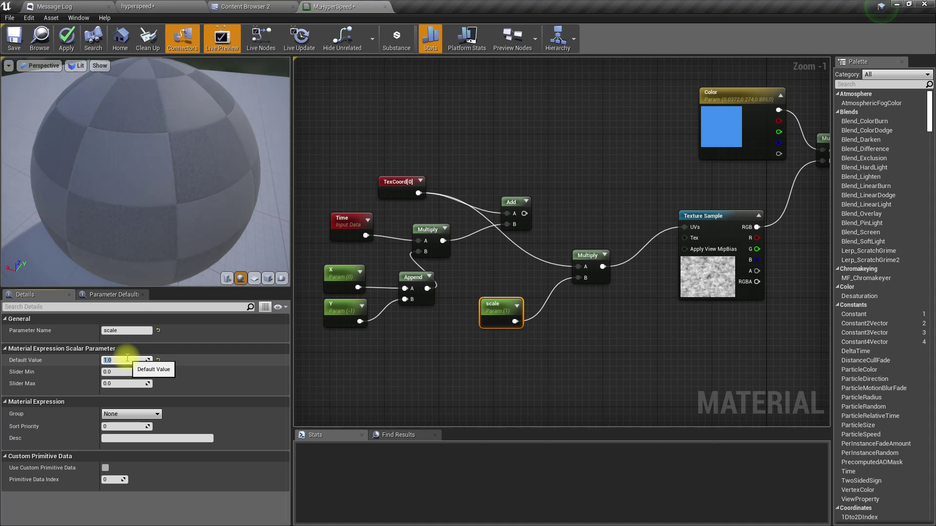
Switch to the browser and examine the seamless noise image results and related images for a replacement texture
key("alt+Tab")
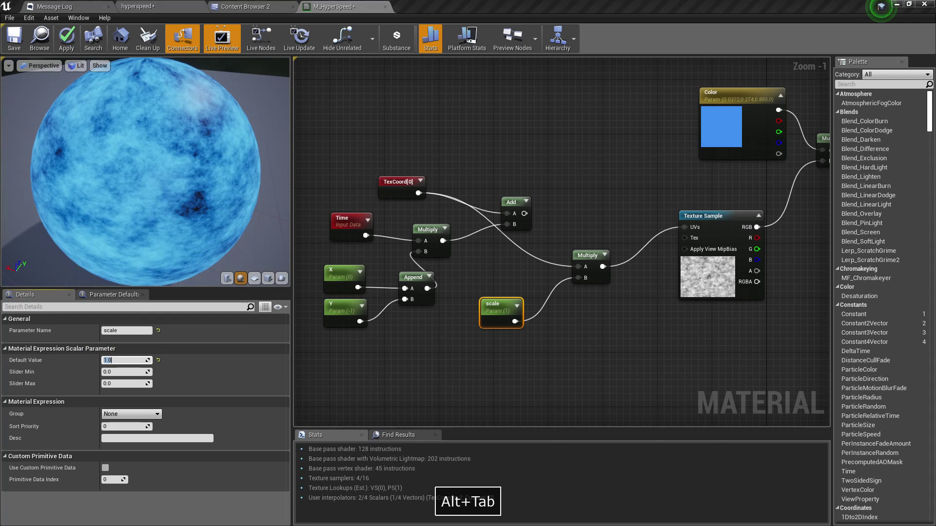
scroll(591, 335, "down", 4)
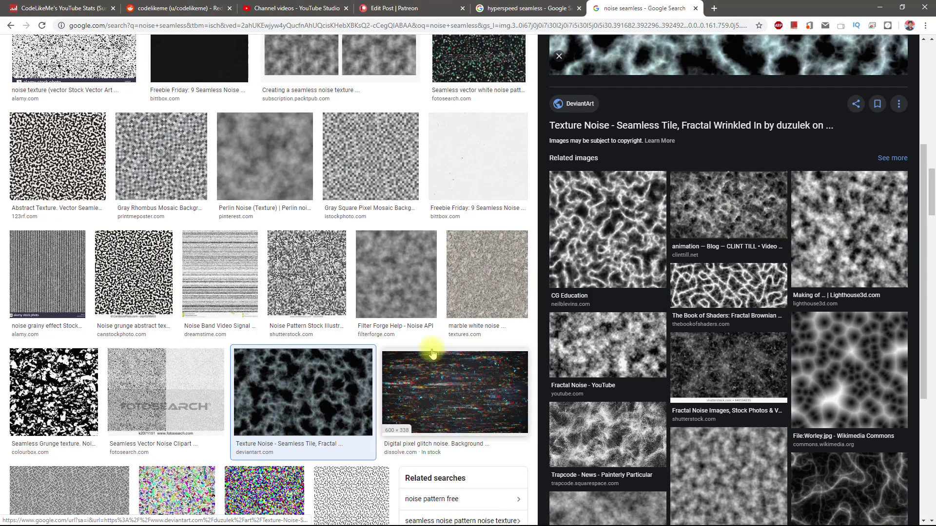
scroll(433, 356, "down", 3)
scroll(426, 351, "up", 5)
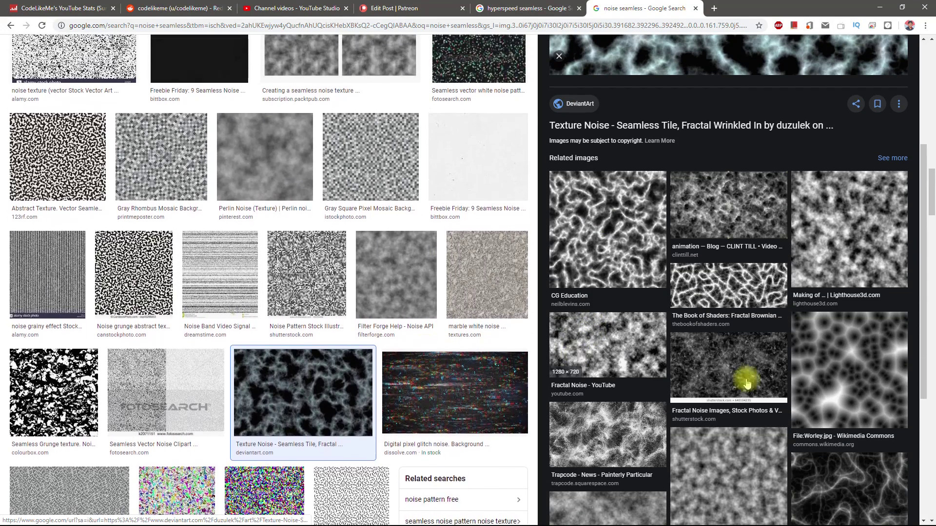
scroll(780, 389, "up", 4)
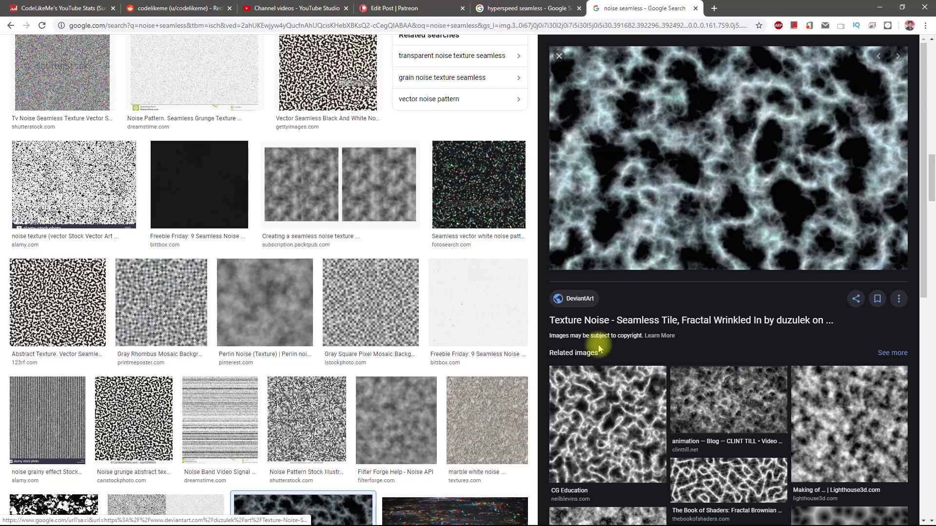
scroll(247, 233, "up", 10)
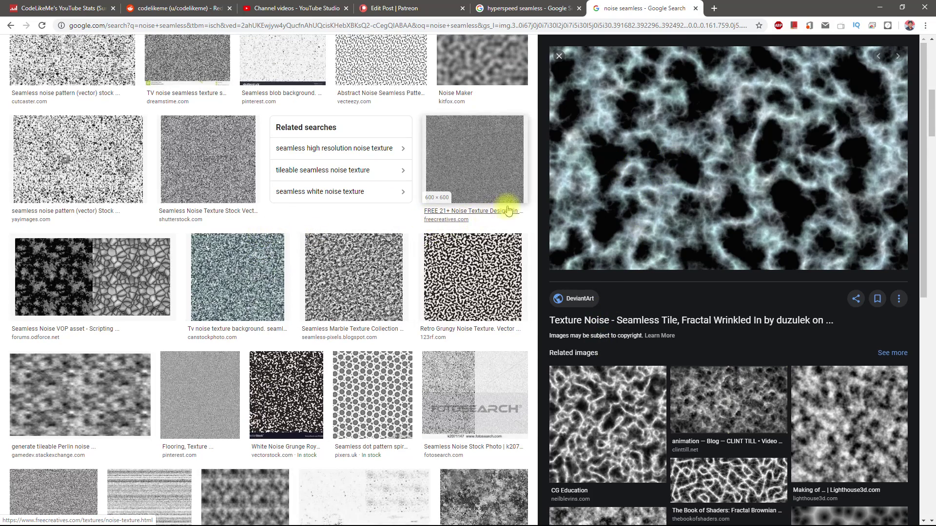
scroll(634, 197, "down", 1)
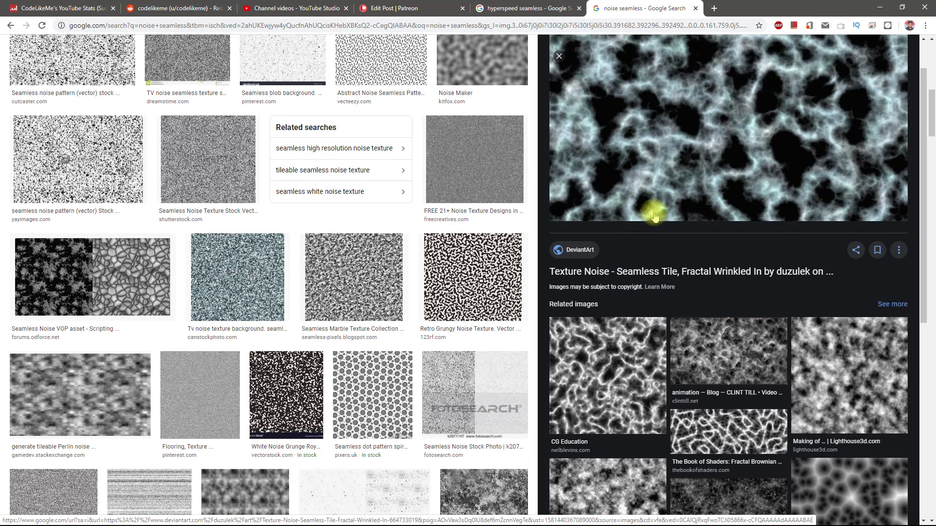
scroll(665, 163, "up", 1)
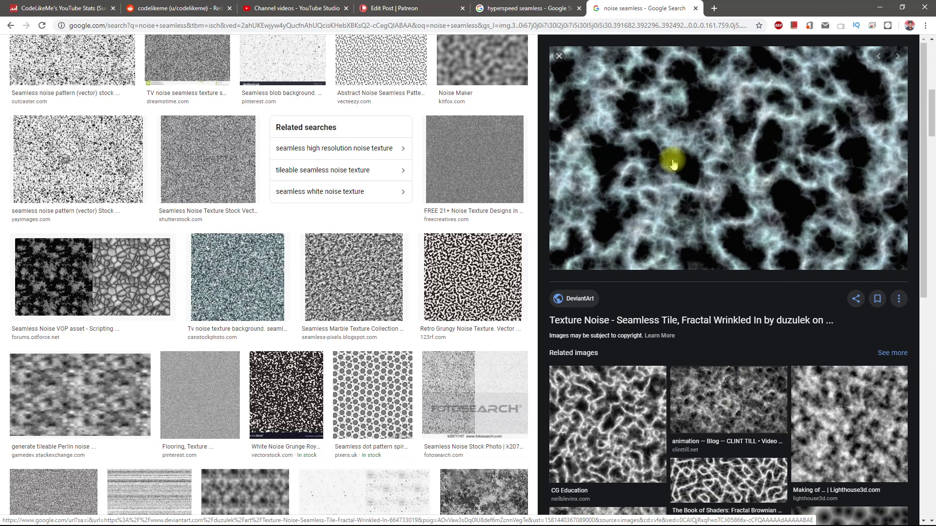
scroll(673, 164, "down", 6)
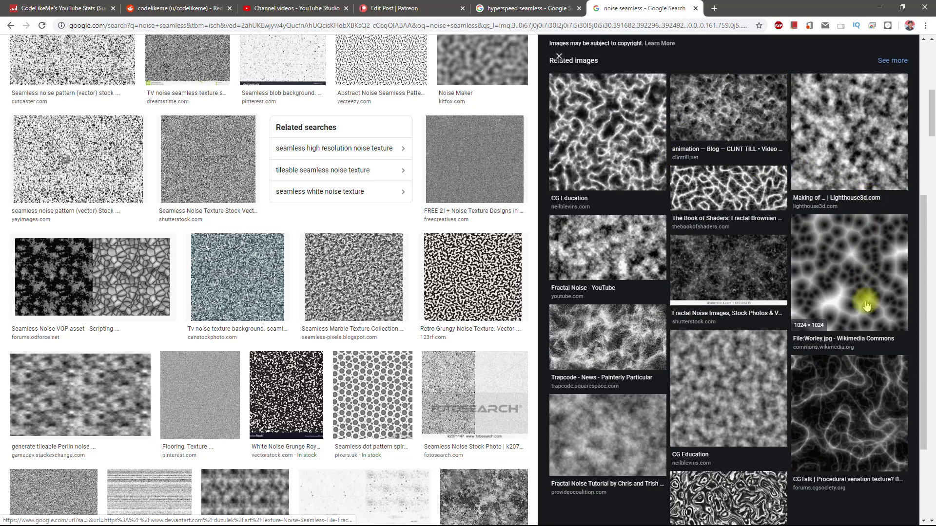
scroll(861, 293, "down", 3)
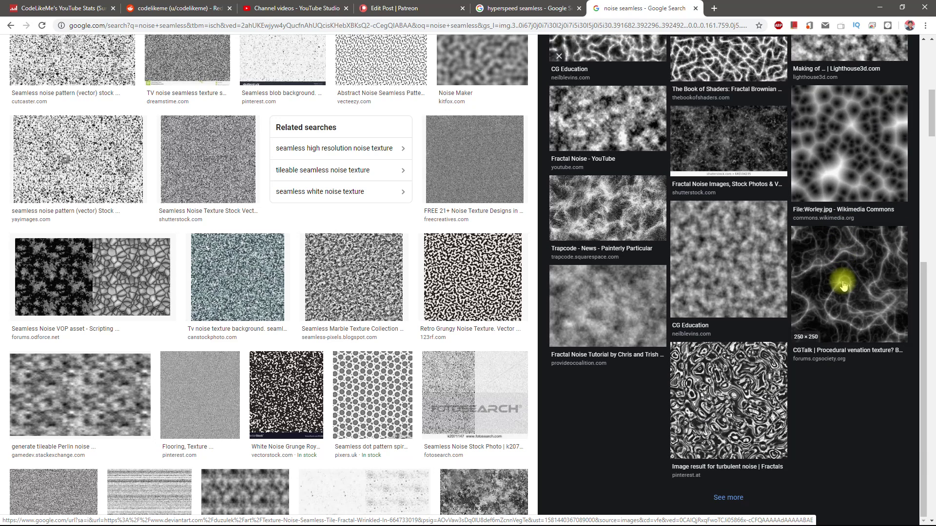
left_click(843, 285)
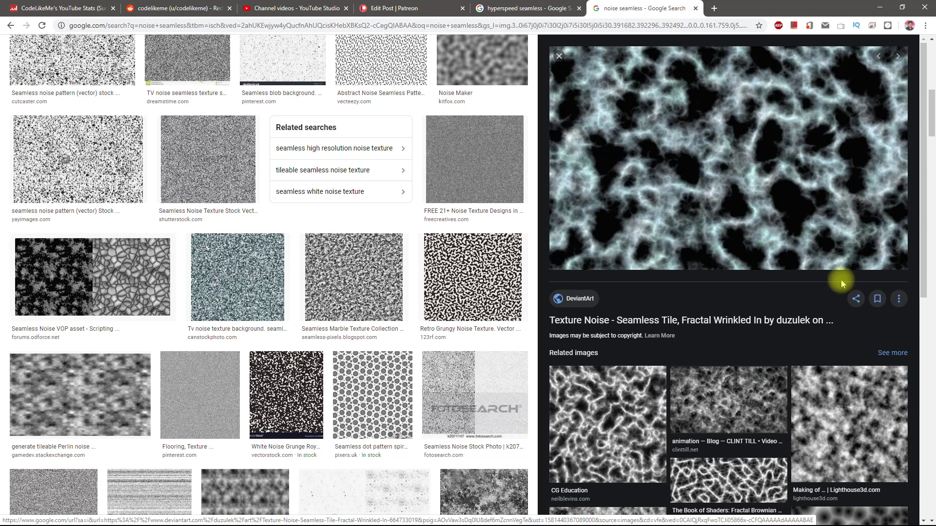
Save the enlarged seamless fractal wrinkled noise image from DeviantArt as a JPG file
right_click(691, 96)
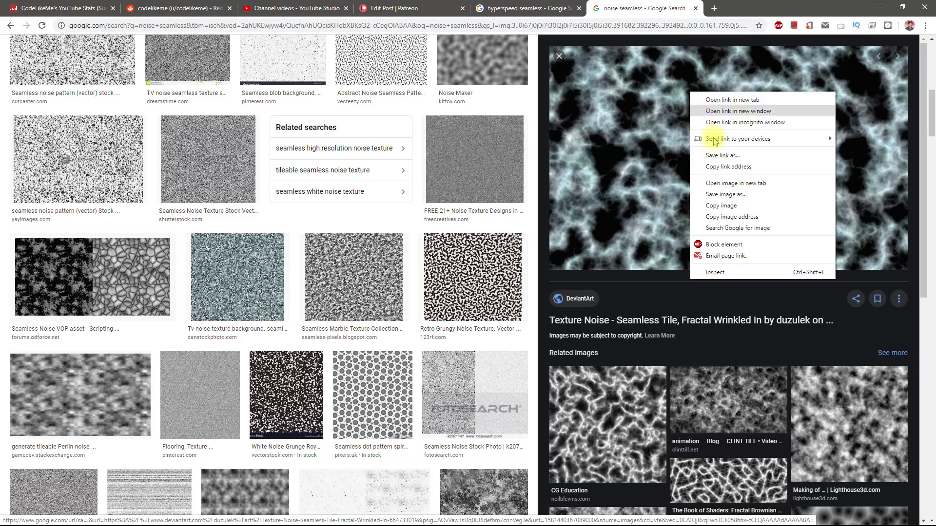
left_click(744, 206)
right_click(697, 152)
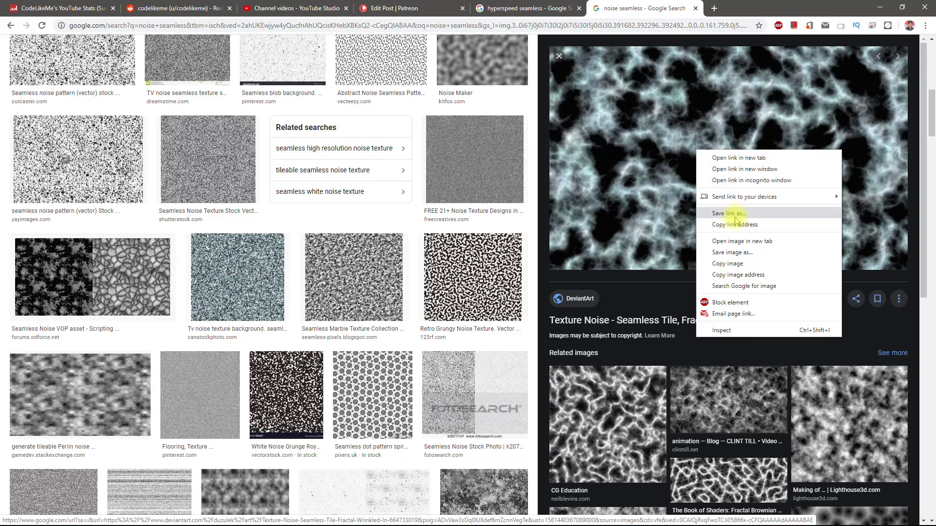
left_click(731, 253)
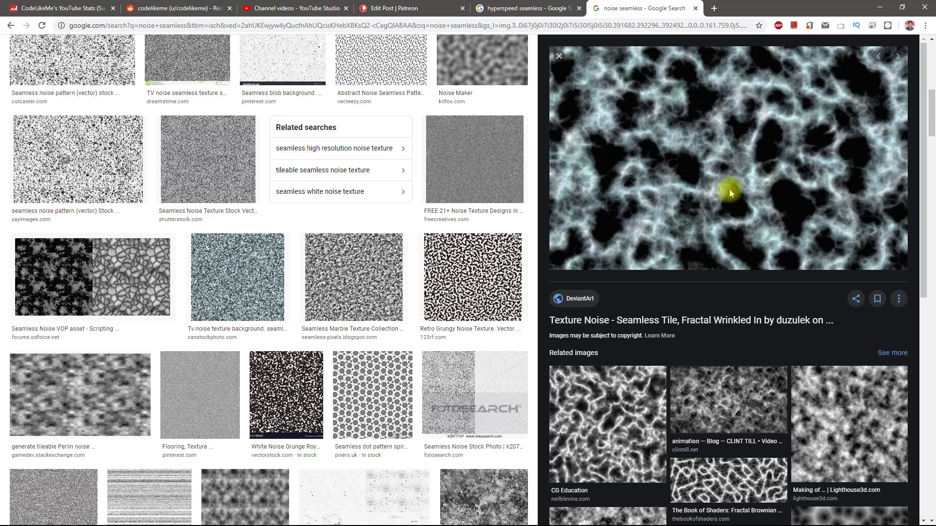
key("Return")
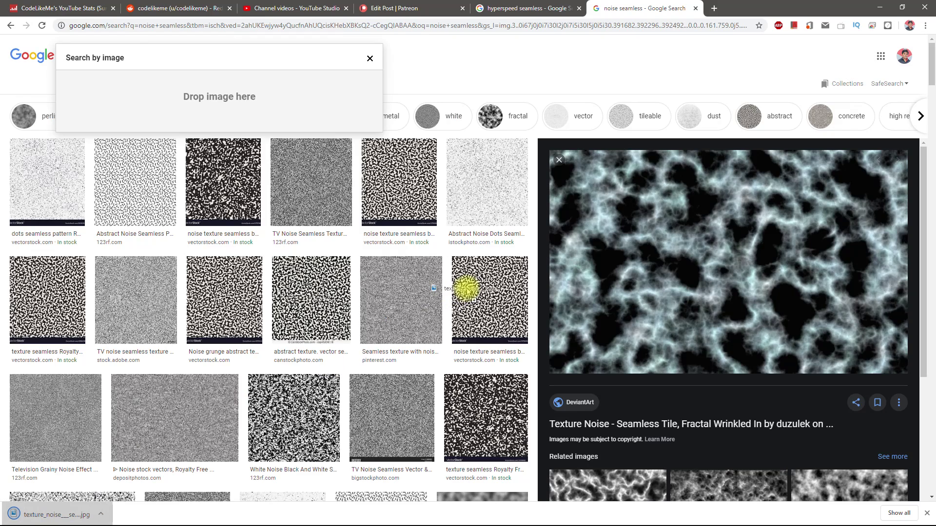
Import the downloaded seamless noise image into the Materials folder of the Unreal project
key("alt+Tab")
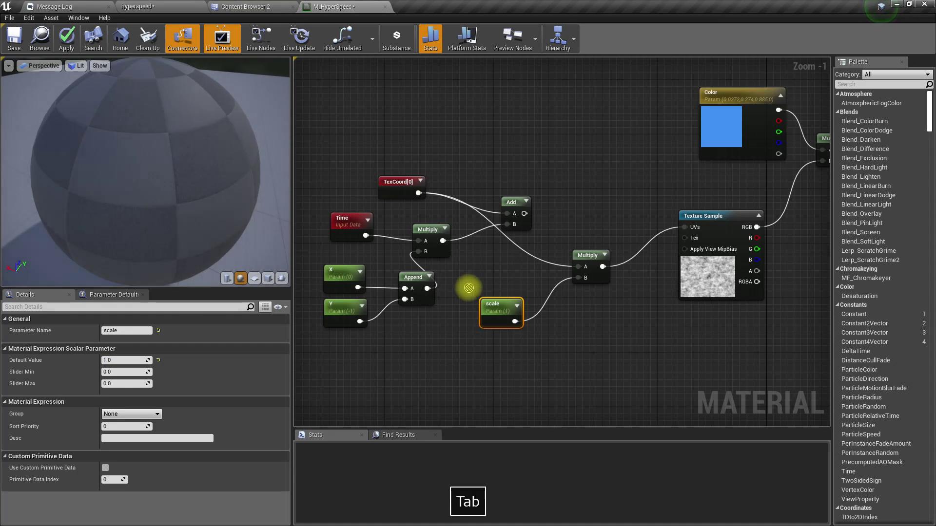
left_click(229, 6)
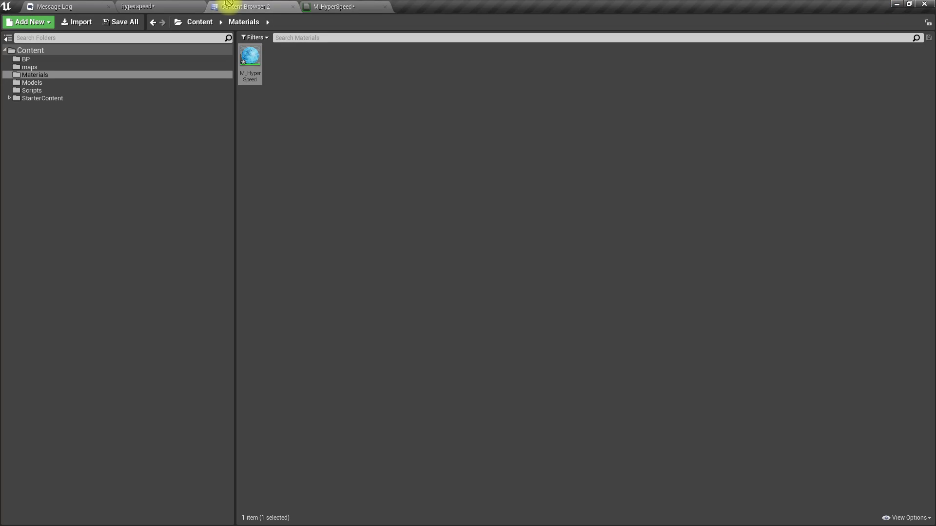
left_click_drag(348, 88, 379, 88)
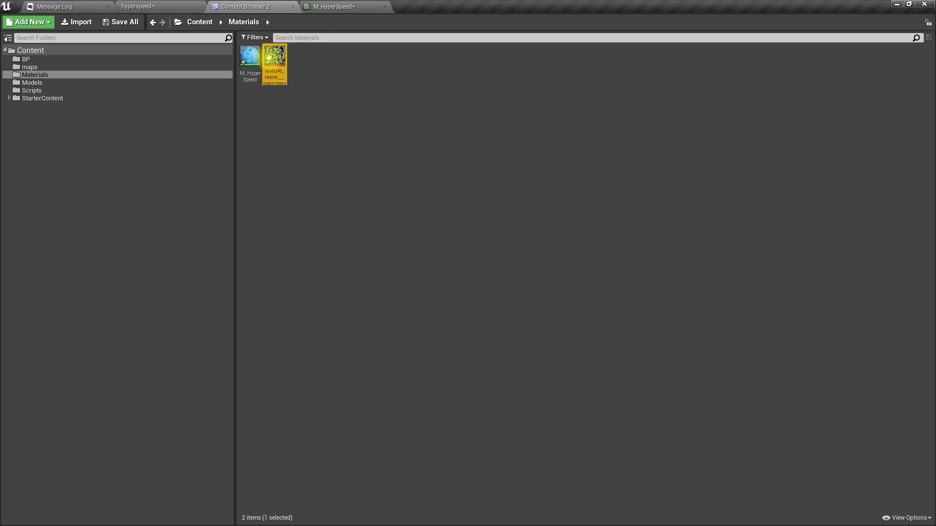
Replace the texture in M_HyperSpeed's Texture Sample node with the imported seamless fractal noise texture
left_click(335, 6)
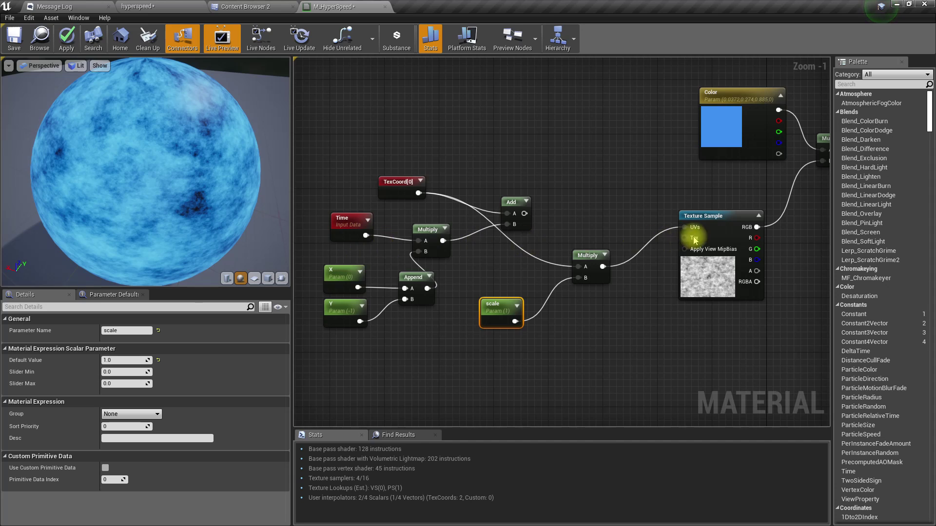
left_click(694, 271)
left_click(162, 418)
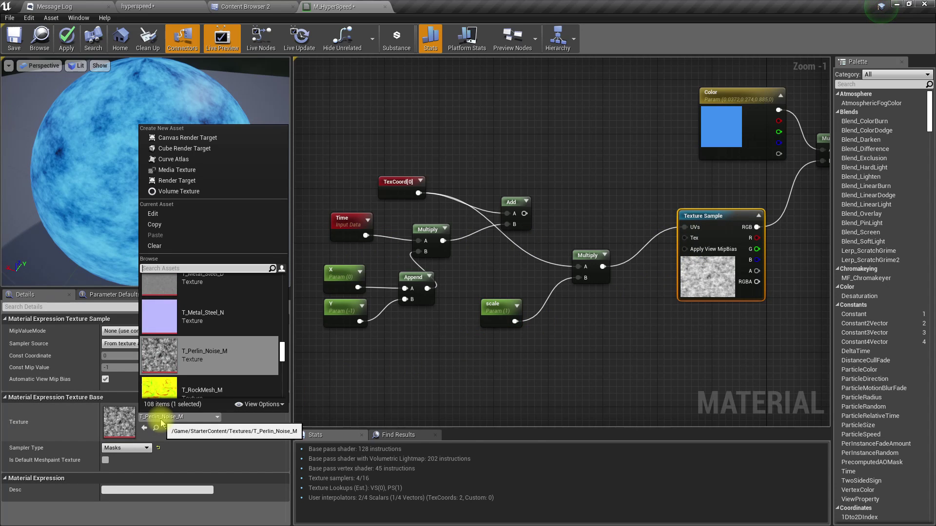
left_click(162, 420)
left_click(253, 6)
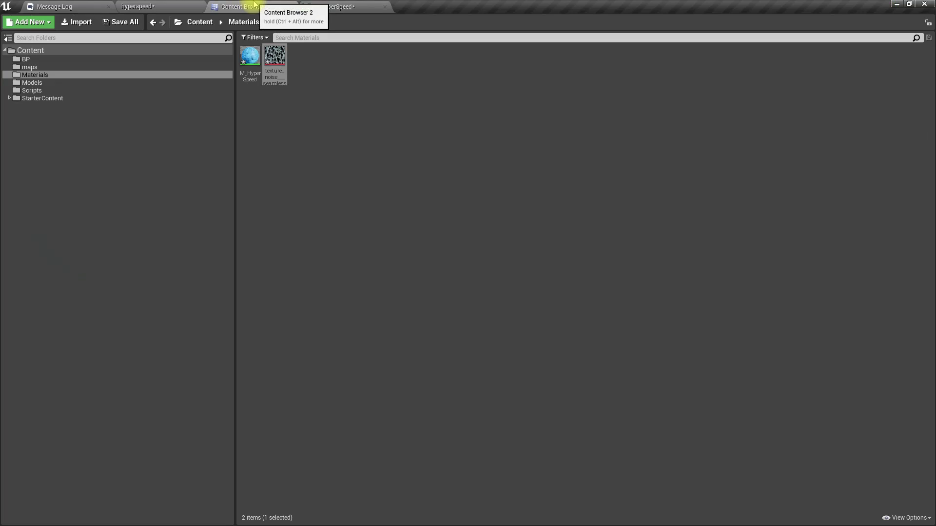
left_click_drag(279, 47, 125, 432)
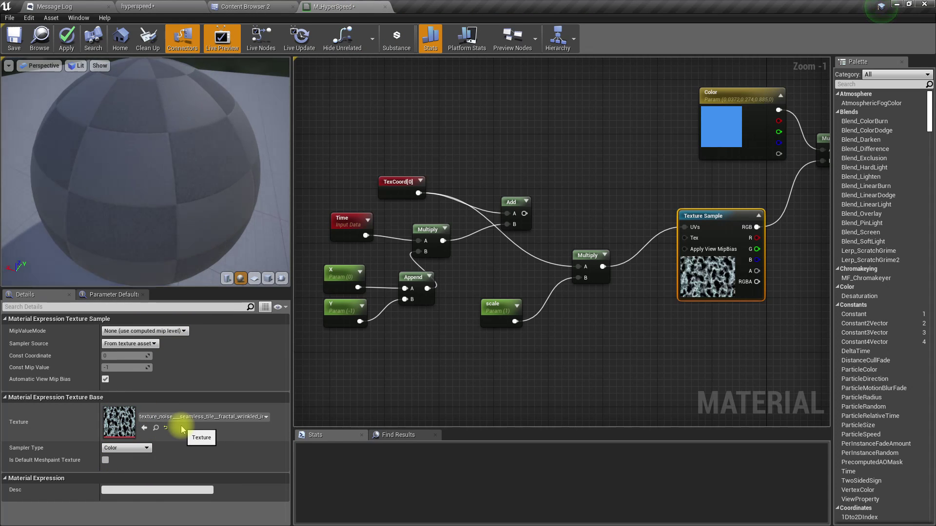
Wire the Add node's output back into the scale Multiply's A input and apply the material changes
mouse_move(81, 190)
left_mouse_down()
mouse_move(219, 168)
mouse_move(141, 175)
mouse_move(102, 195)
mouse_move(70, 185)
left_mouse_up()
left_click_drag(524, 213, 584, 272)
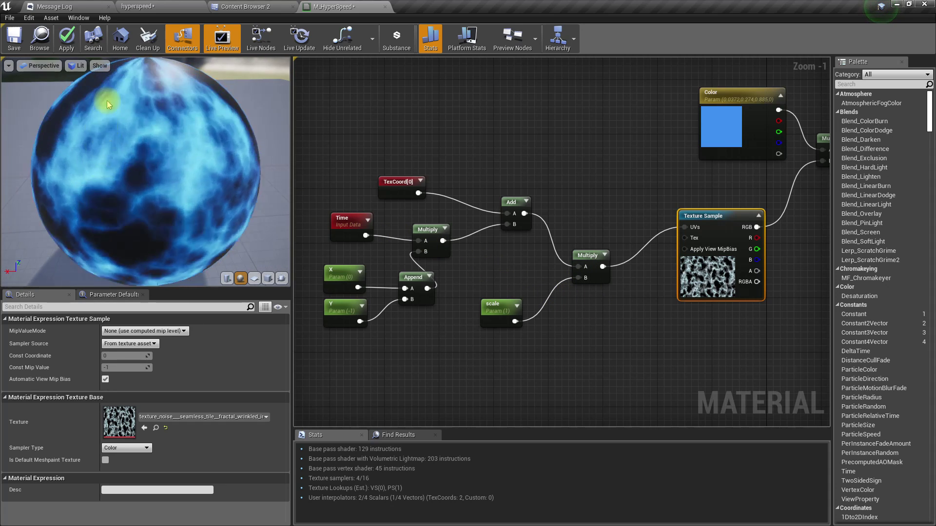
left_click(71, 44)
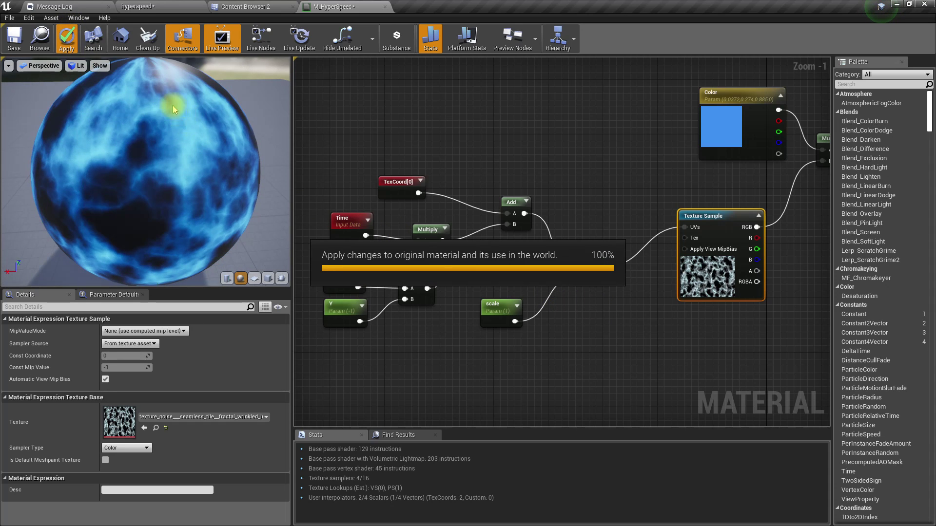
Examine the scrolling effect from inside the capsule in the full-screen hyperspeed level viewport
left_click(138, 6)
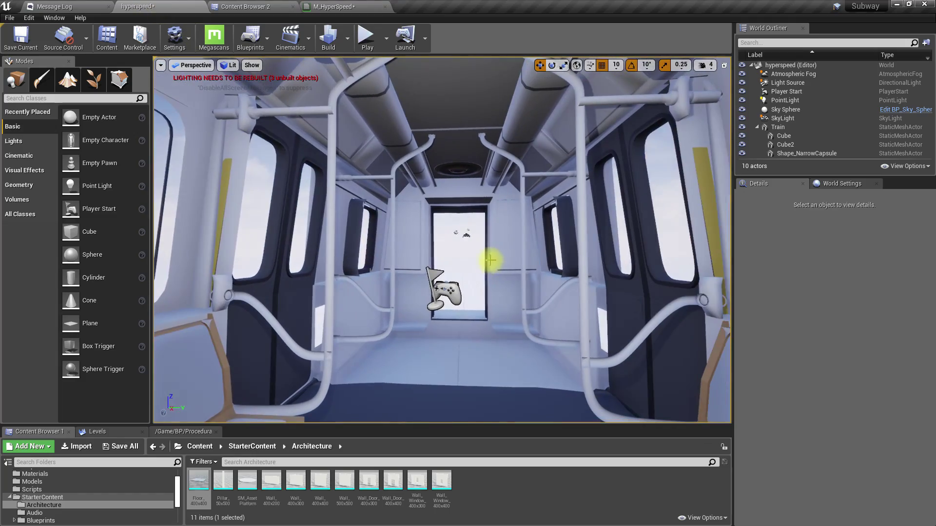
key("F11")
mouse_move(490, 257)
right_mouse_down()
mouse_move(490, 273)
mouse_move(219, 270)
mouse_move(496, 260)
mouse_move(489, 268)
mouse_move(494, 258)
mouse_move(492, 266)
right_mouse_up()
key("w")
key("w")
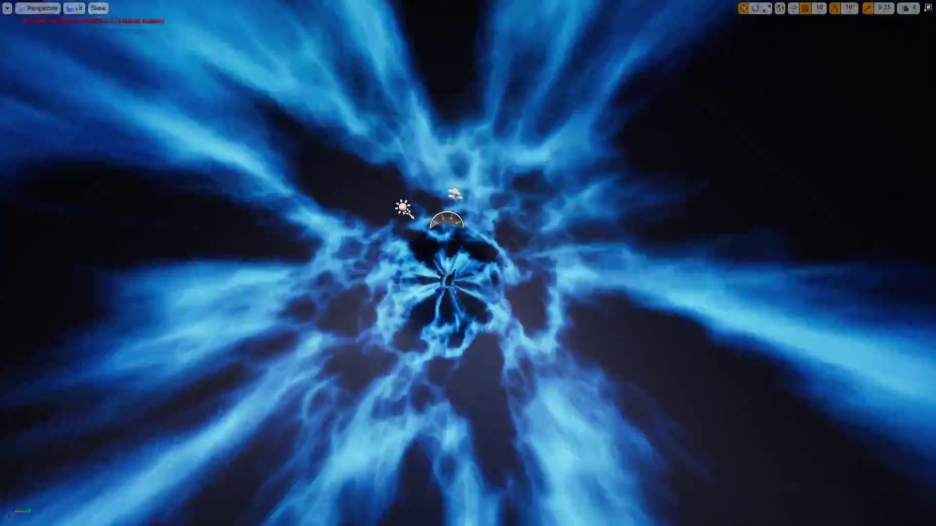
key("w")
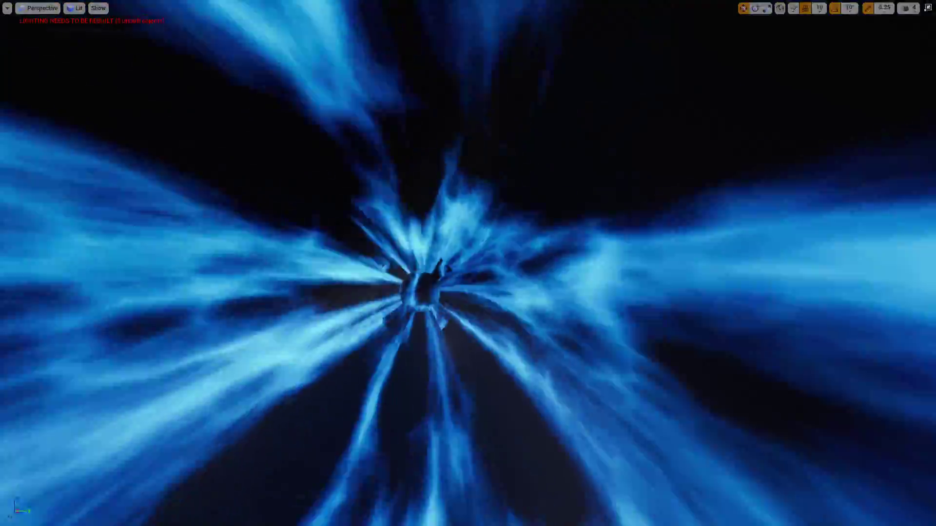
Inspect the capsule's tip and full length from outside, and leave the full-screen viewport
key("s")
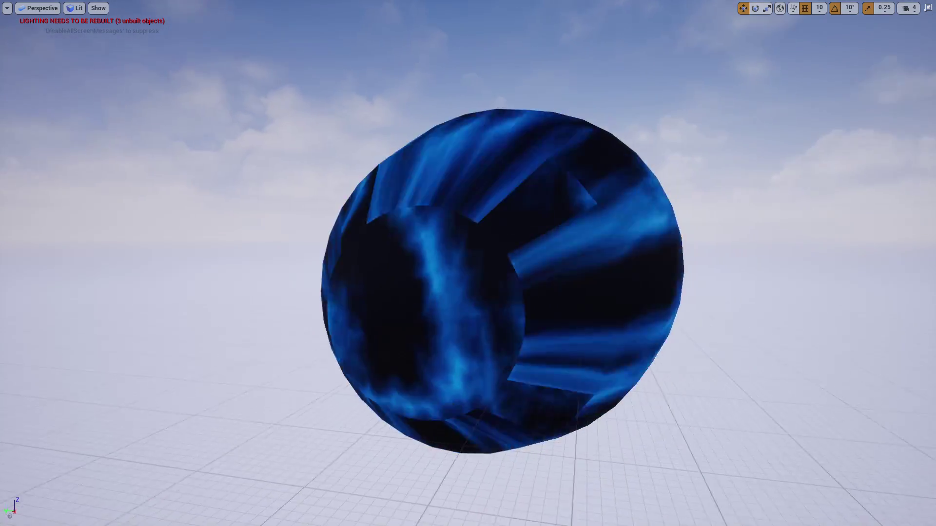
key("d")
key("s")
key("a")
right_click_drag(312, 312, 259, 310)
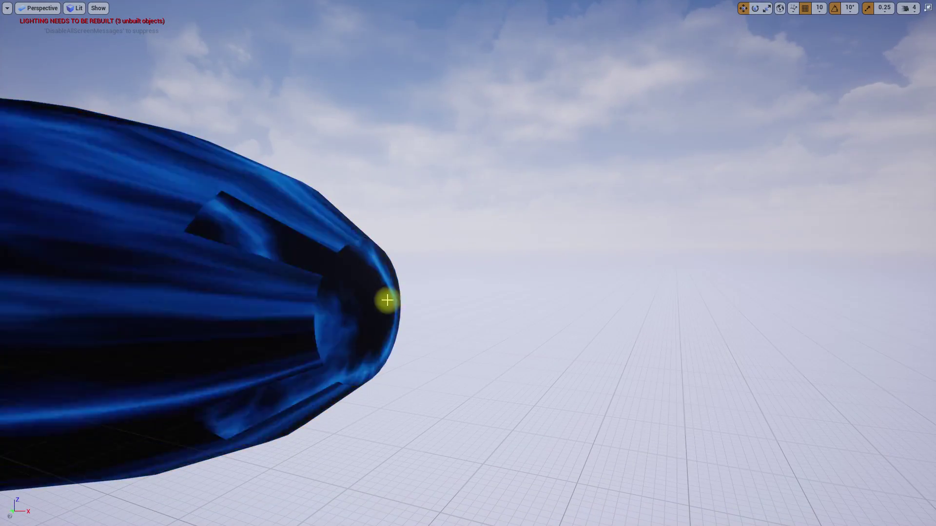
key("s")
right_click_drag(363, 311, 426, 325)
key("d")
key("F11")
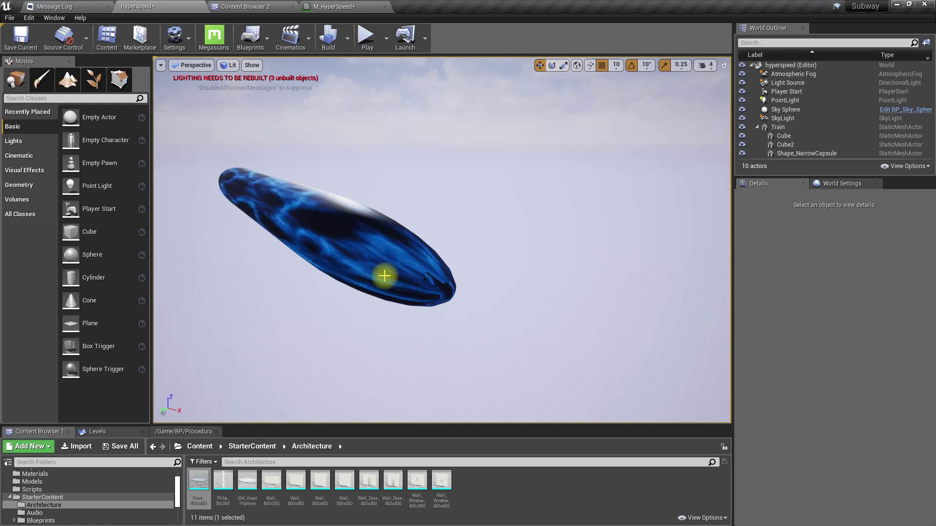
Select the capsule, locate its static mesh asset in the StarterContent Shapes folder, and enlarge the thumbnails
left_click(337, 234)
scroll(846, 376, "up", 5)
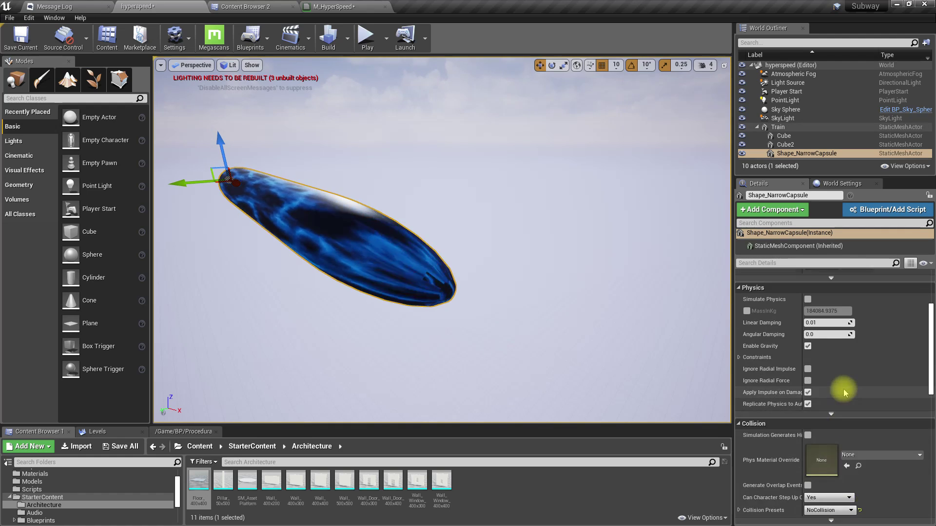
scroll(836, 388, "down", 6)
scroll(841, 400, "up", 6)
scroll(845, 416, "up", 1)
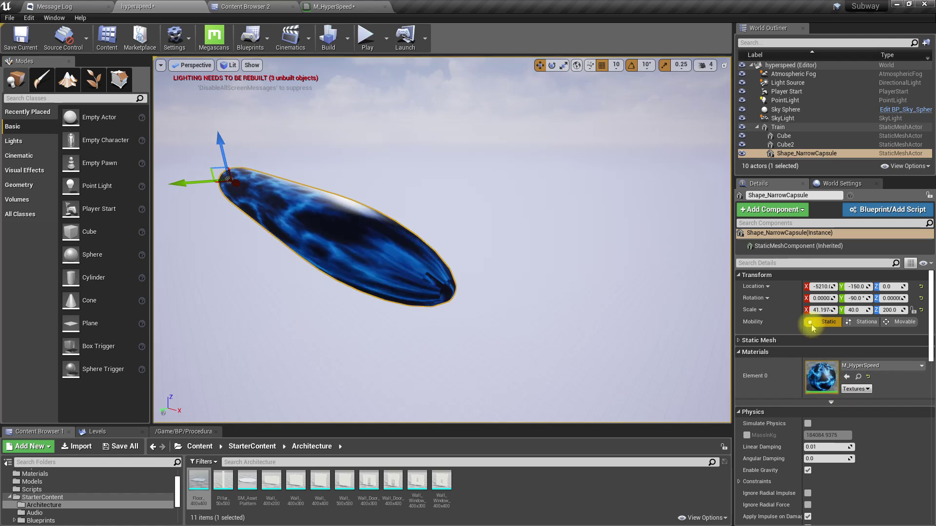
left_click(782, 152)
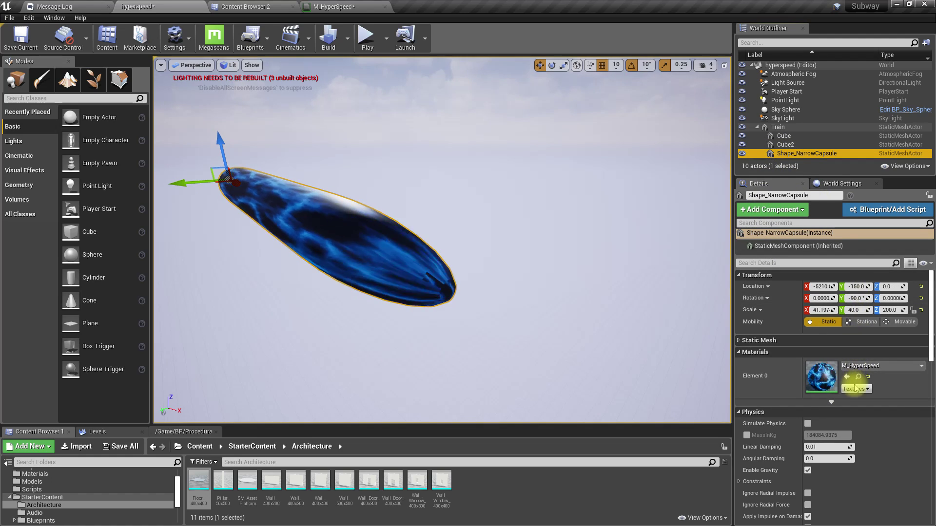
scroll(859, 378, "down", 2)
scroll(859, 378, "up", 1)
scroll(762, 325, "up", 1)
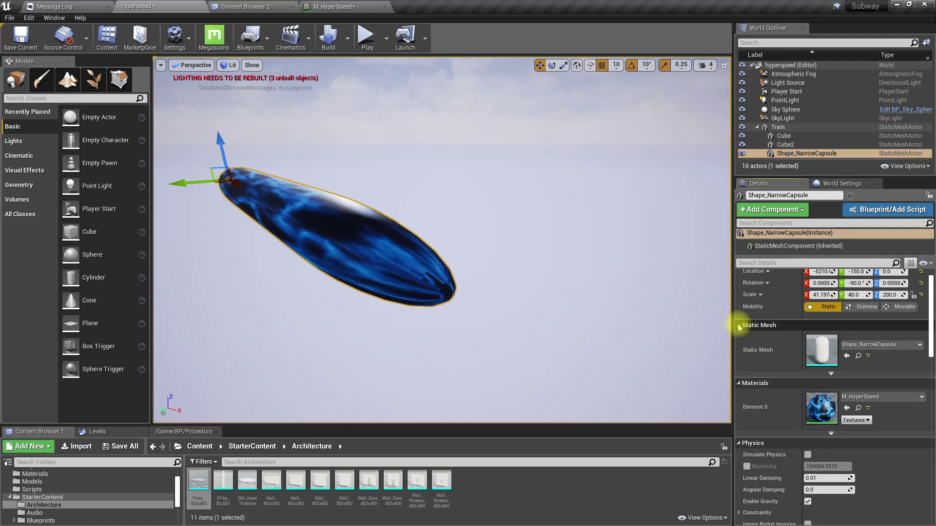
left_click(864, 355)
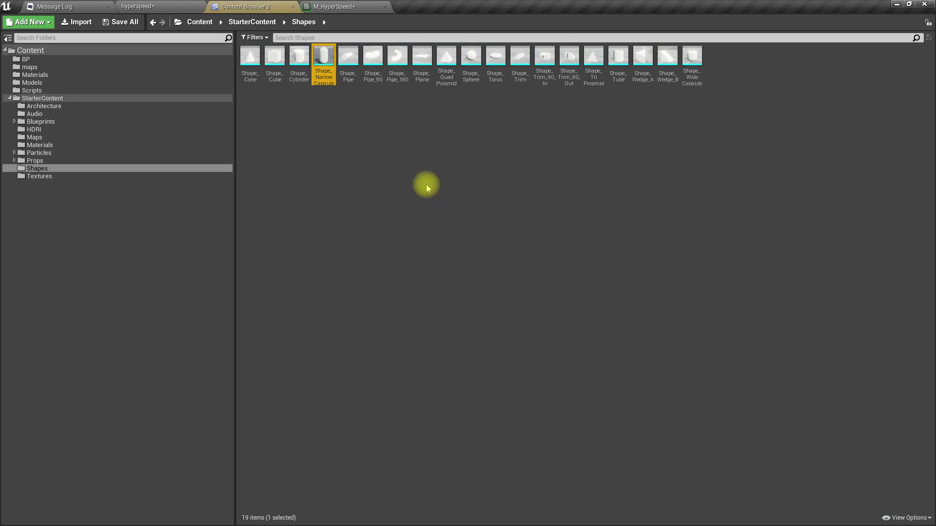
scroll(493, 130, "up", 3, "ctrl")
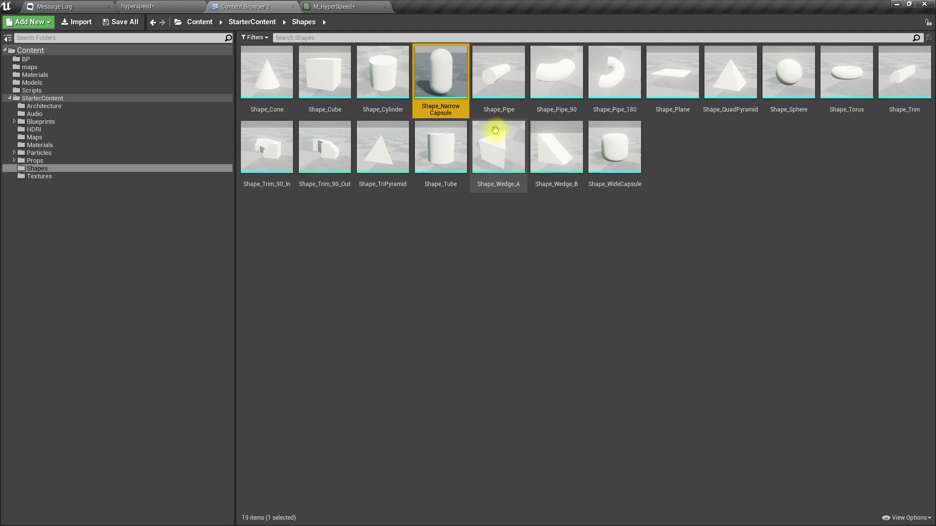
Open the Shape_WideCapsule mesh and examine its geometry in wireframe
double_click(618, 174)
mouse_move(378, 271)
left_mouse_down()
mouse_move(378, 297)
mouse_move(378, 265)
left_mouse_up()
right_click_drag(378, 264, 378, 302)
middle_click_drag(378, 260, 350, 223)
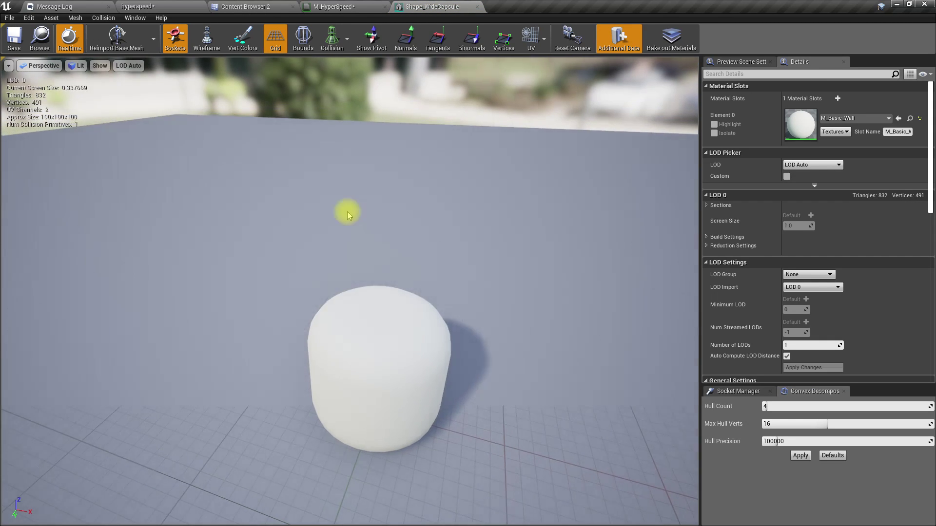
left_click(209, 43)
right_click_drag(435, 182, 435, 261)
left_click(354, 5)
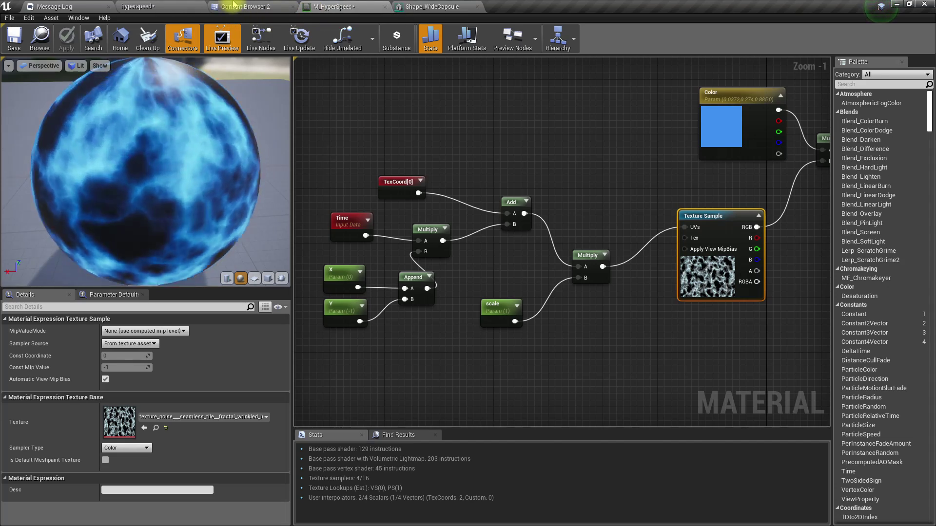
Open the Shape_NarrowCapsule mesh and examine the polygon layout of its rounded tip in wireframe
left_click(234, 6)
double_click(417, 79)
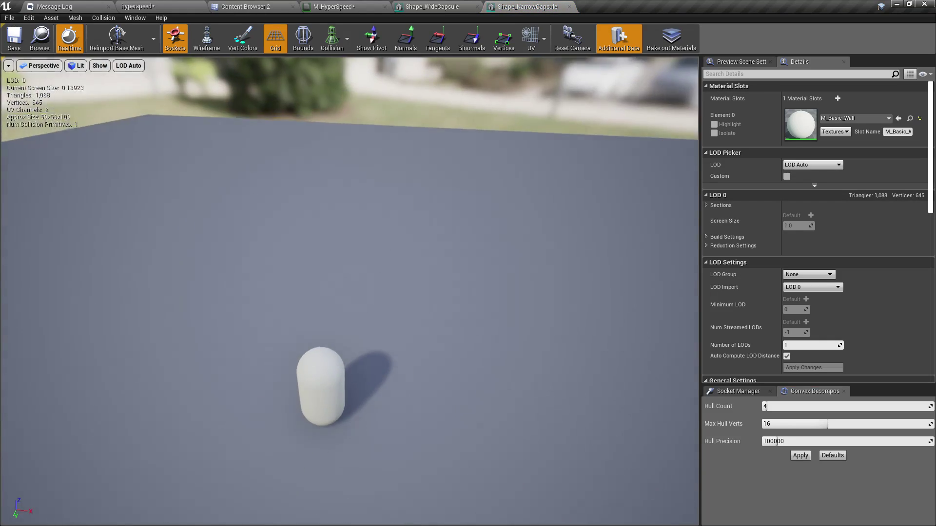
right_click_drag(314, 94, 308, 195)
left_click(209, 40)
right_click_drag(380, 228, 380, 170)
key("w")
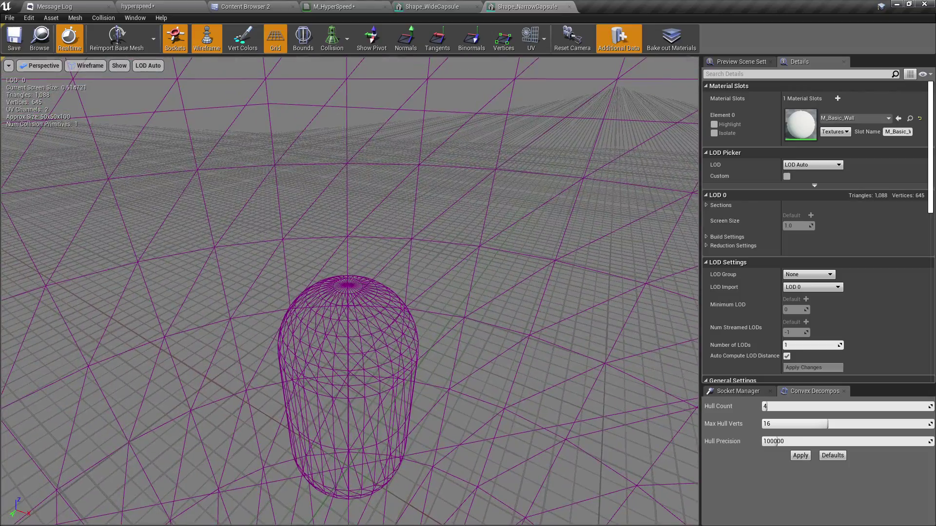
scroll(380, 228, "up", 2)
scroll(381, 229, "down", 1)
right_click_drag(384, 225, 292, 274)
key("d")
key("a")
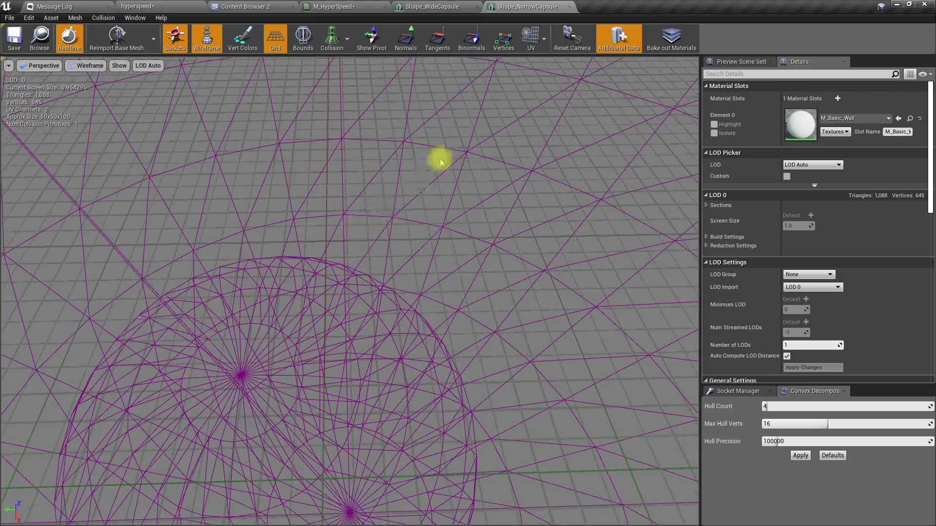
Return to the hyperspeed level and examine the effect through the windows and end door from inside the train in a full-screen viewport
left_click(285, 6)
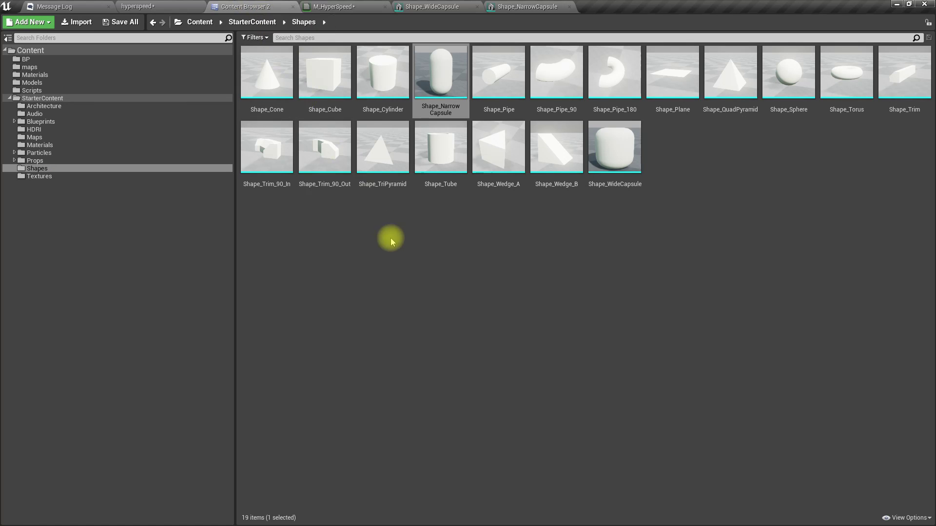
left_click(146, 5)
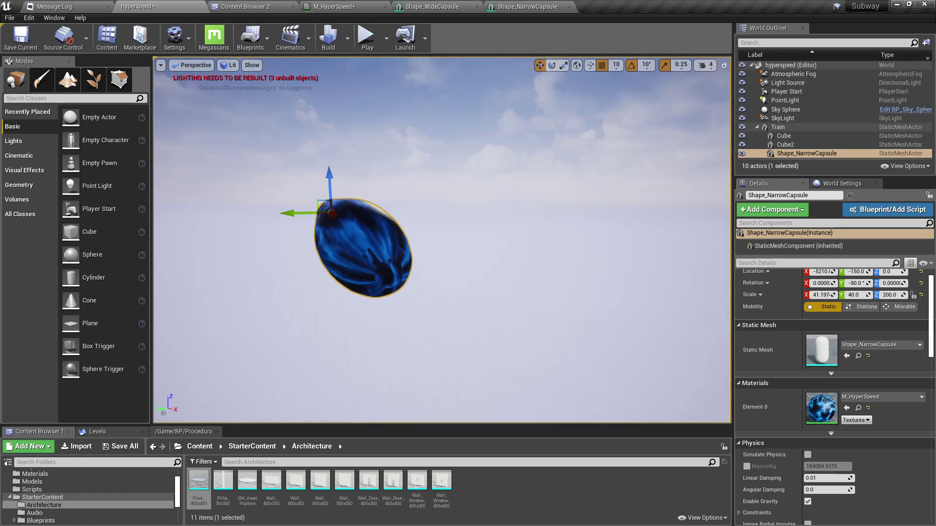
key("w")
right_click_drag(374, 259, 365, 249)
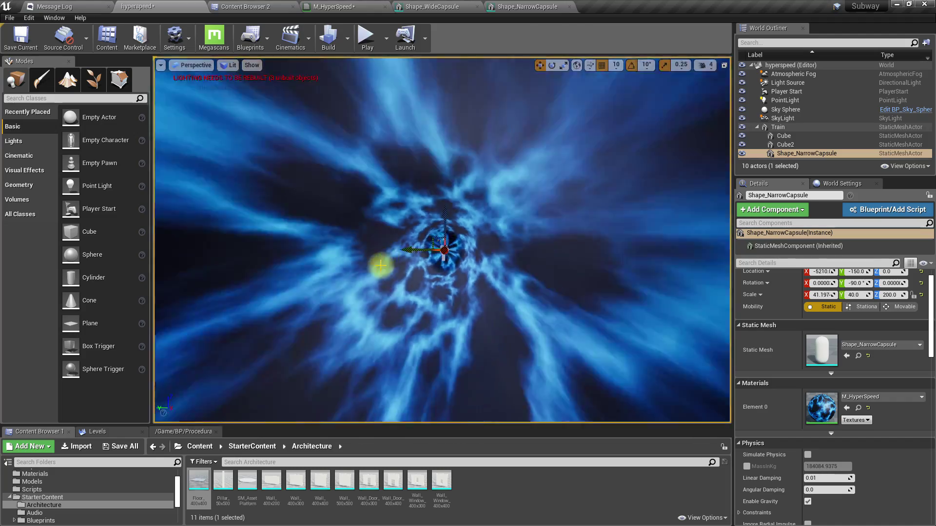
key("g")
key("w")
right_click_drag(414, 295, 263, 303)
key("w")
key("w")
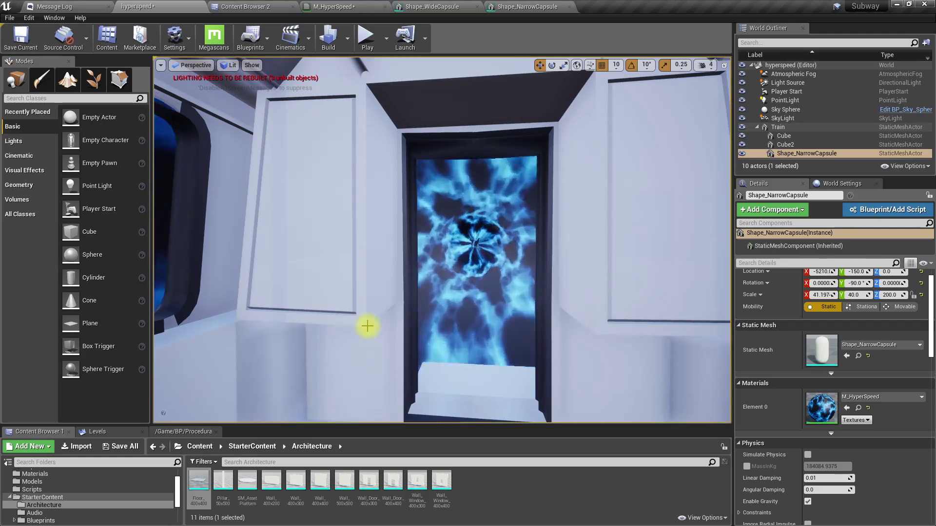
key("F11")
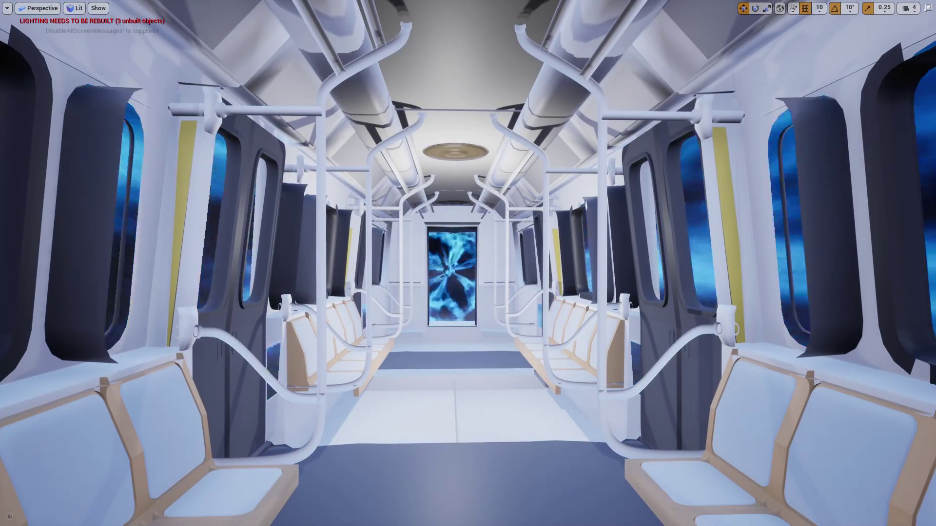
right_click_drag(472, 299, 93, 297)
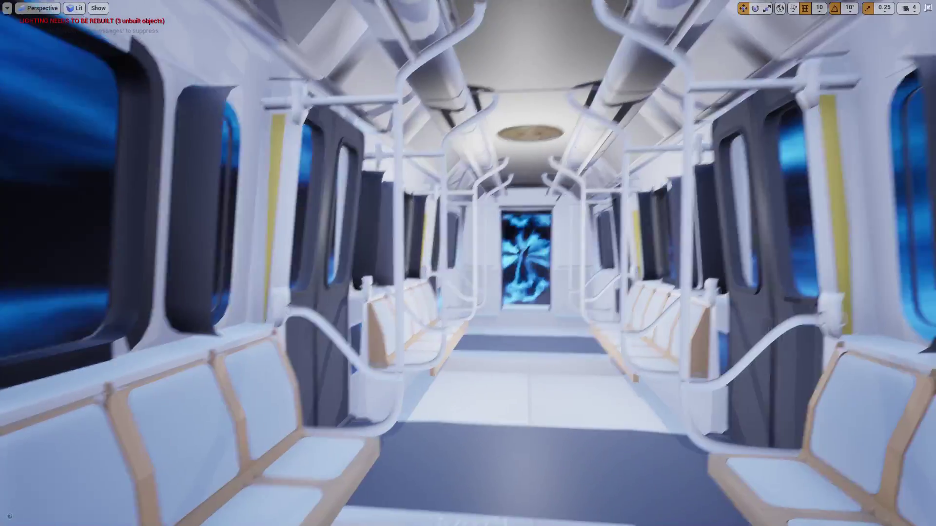
right_click_drag(468, 263, 494, 264)
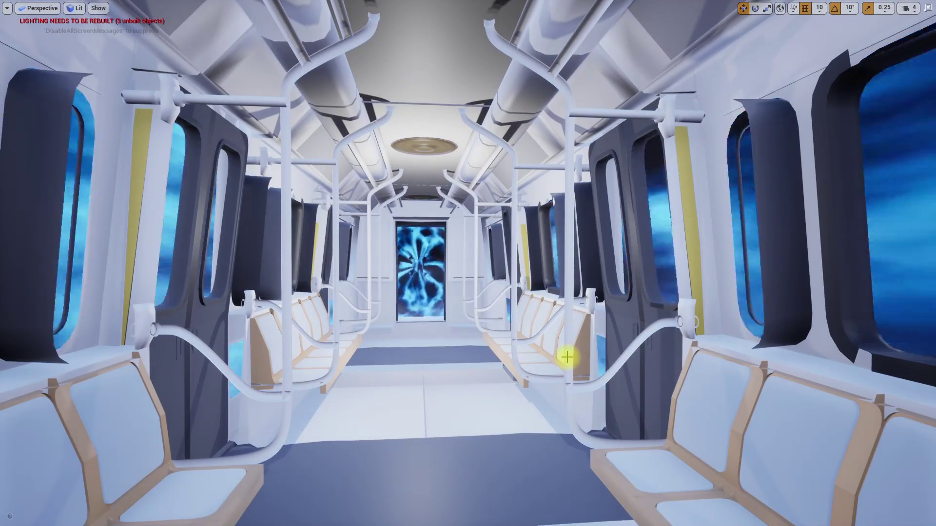
Lower the box that blocks the doorway at the opposite end of the train
right_click_drag(567, 358, 161, 351)
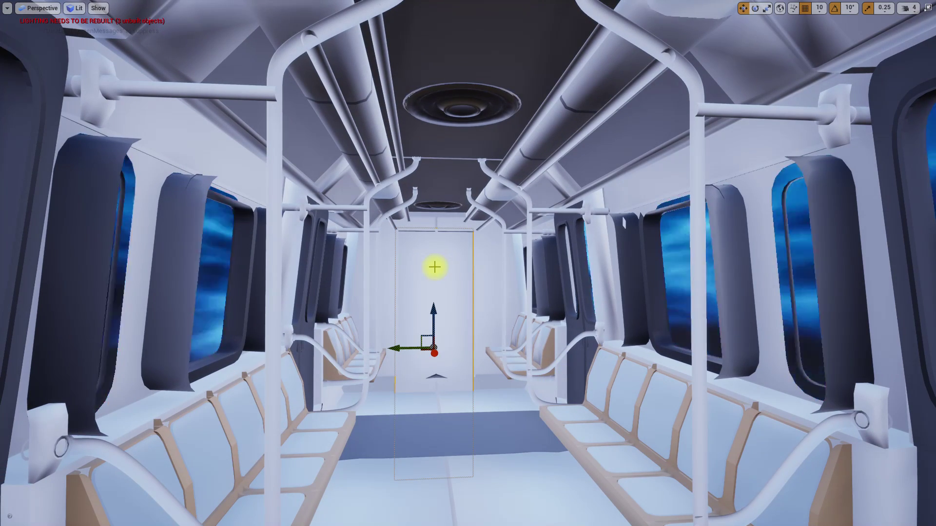
left_click_drag(440, 304, 521, 447)
right_click_drag(521, 448, 284, 488)
Shift the hyperspeed capsule along its length to X about -8810, and leave the full-screen viewport
key("d")
key("a")
key("d")
key("s")
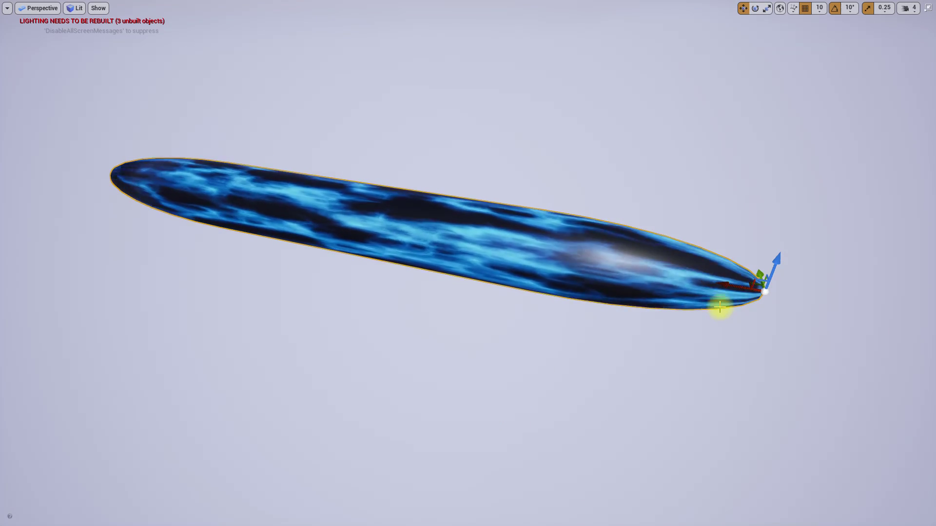
left_click_drag(740, 285, 932, 314)
right_click_drag(902, 312, 587, 338)
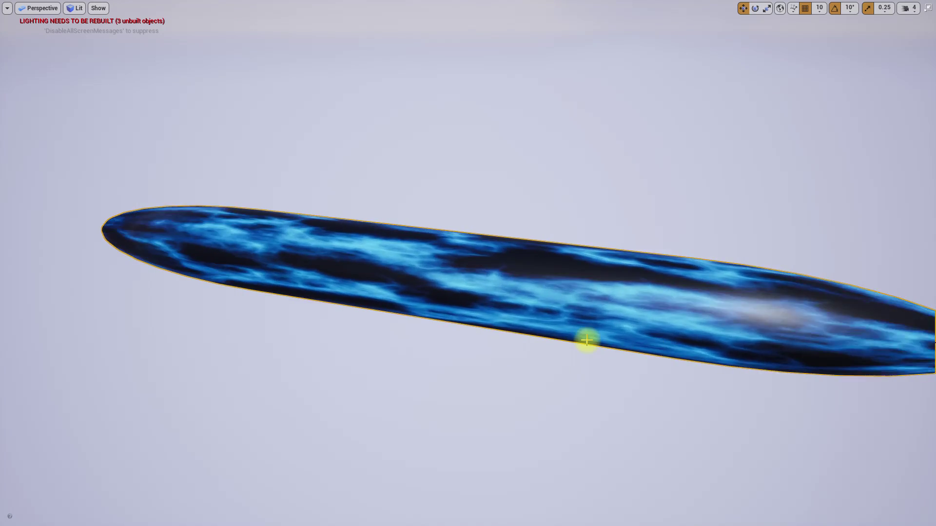
key("F11")
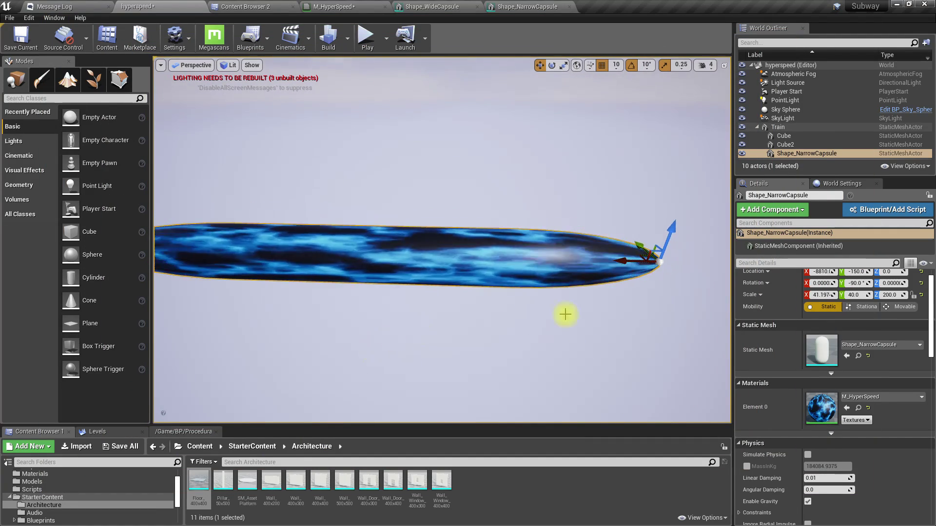
Set the capsule's Z scale to 1000 and slide it along its length to X about -17510
left_click_drag(636, 260, 658, 261)
left_click(901, 295)
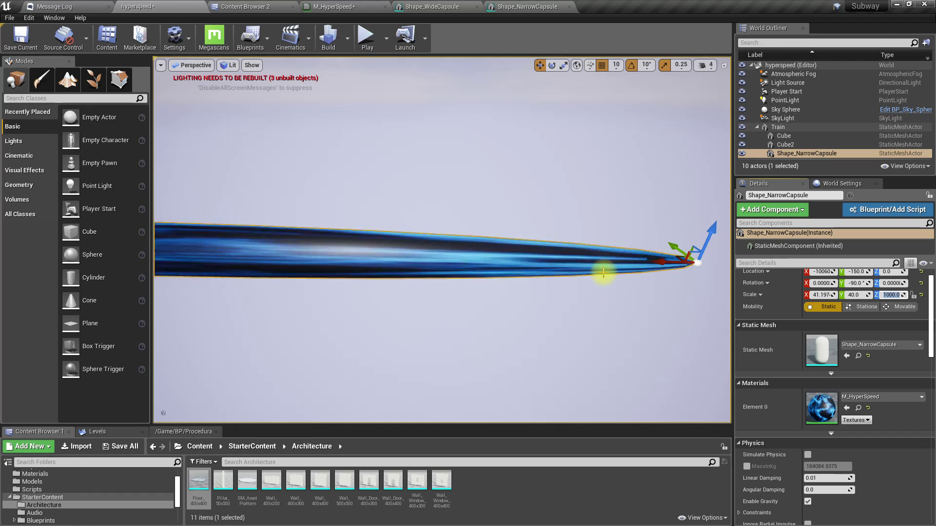
mouse_move(651, 259)
right_mouse_down()
mouse_move(589, 232)
mouse_move(651, 251)
right_mouse_up()
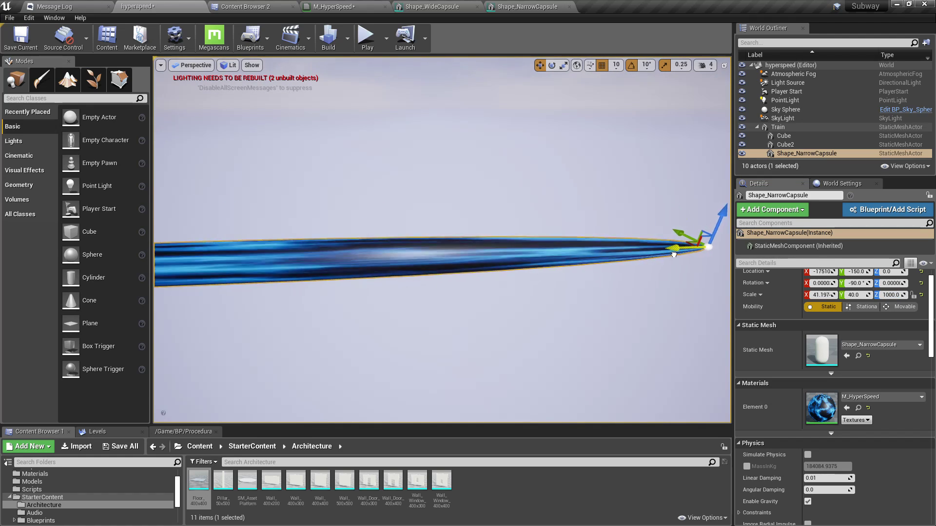
right_click_drag(712, 239, 463, 161)
Play the level in a full-screen viewport and examine the stretched effect through the train's end door and windows
key("F11")
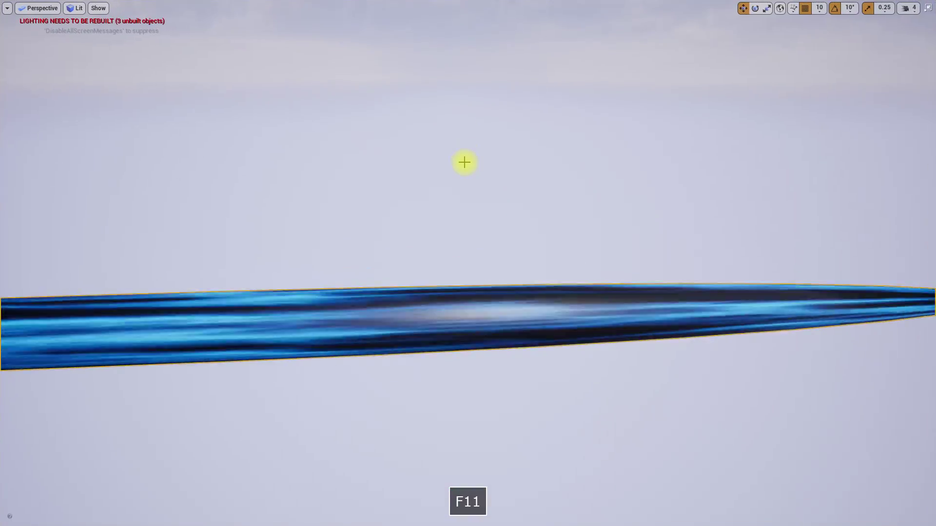
key("alt+p")
left_click(463, 162)
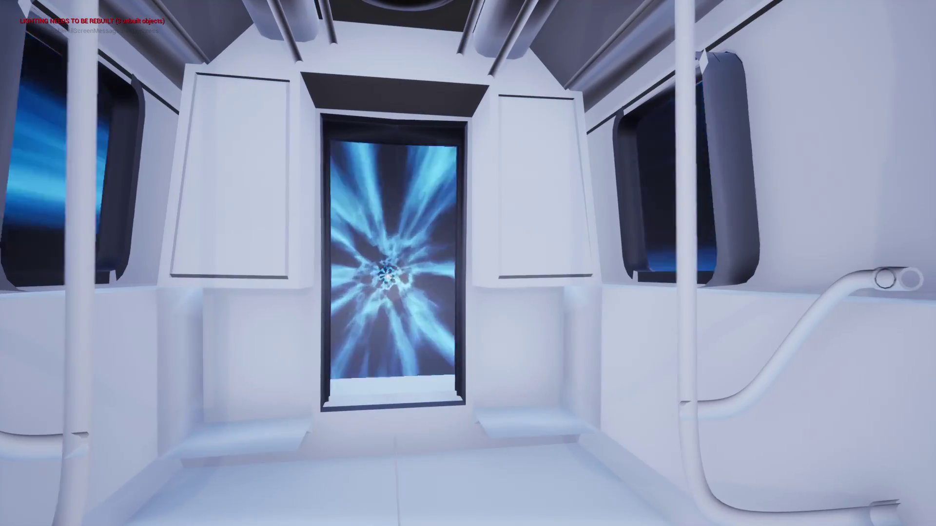
key("w")
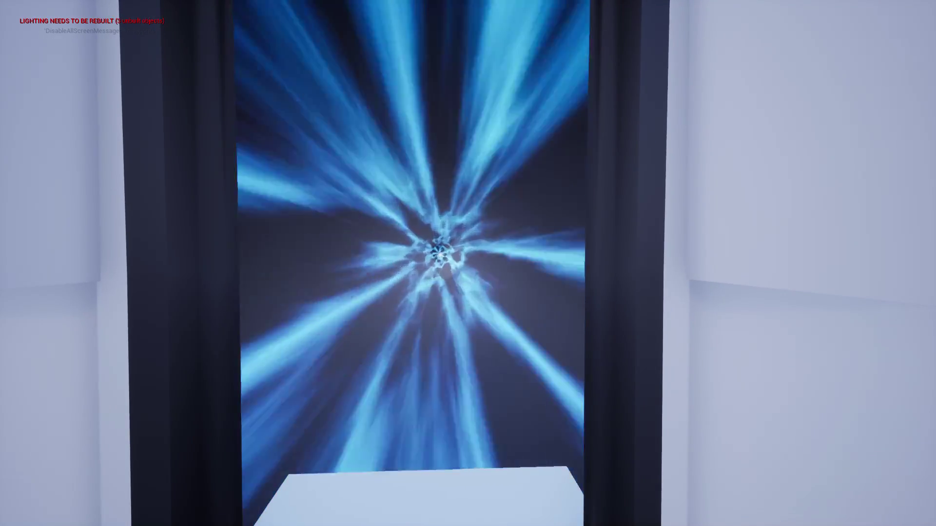
key("s")
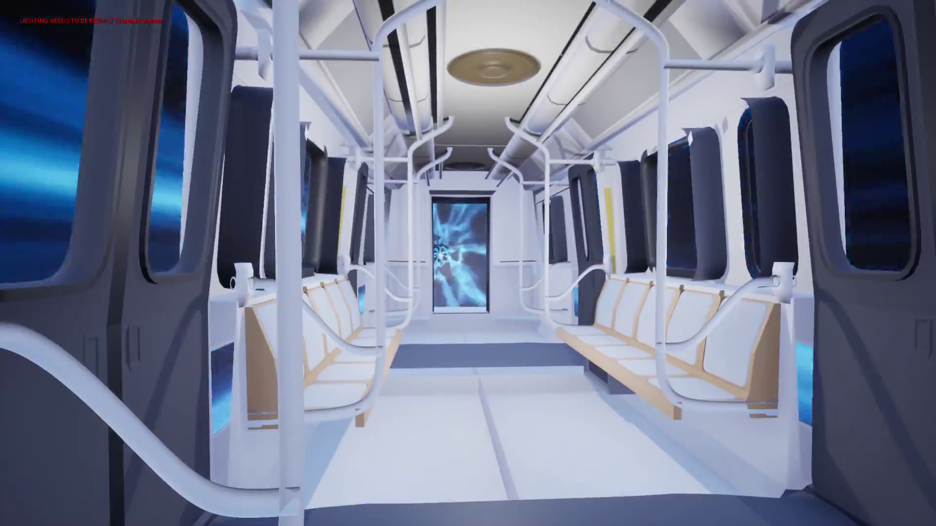
Fly around the train's sides and roof to examine the hyperspeed effect from outside, and end the play session
key("a")
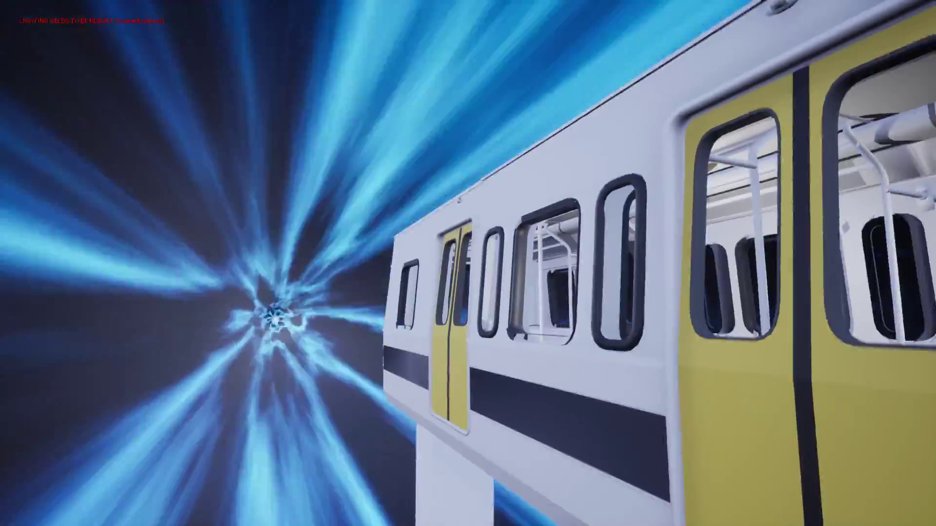
key("e")
key("d")
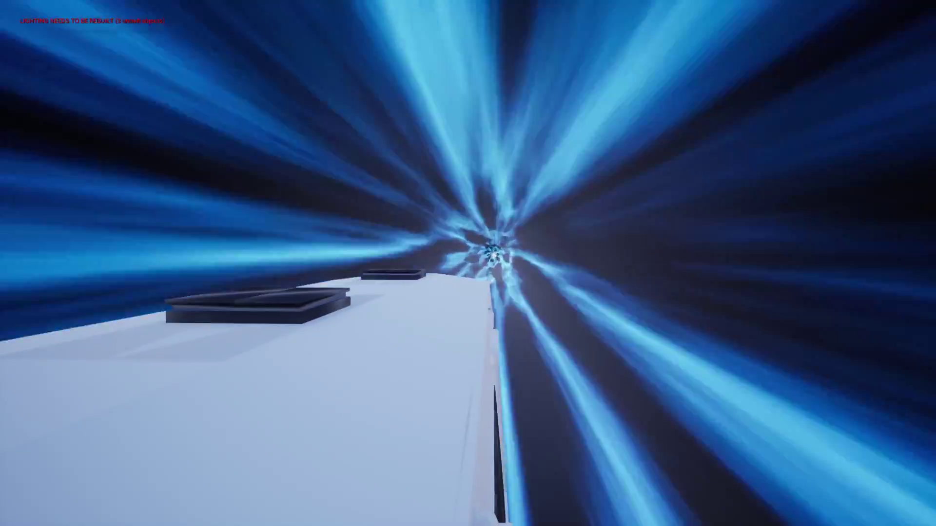
key("d")
key("q")
key("d")
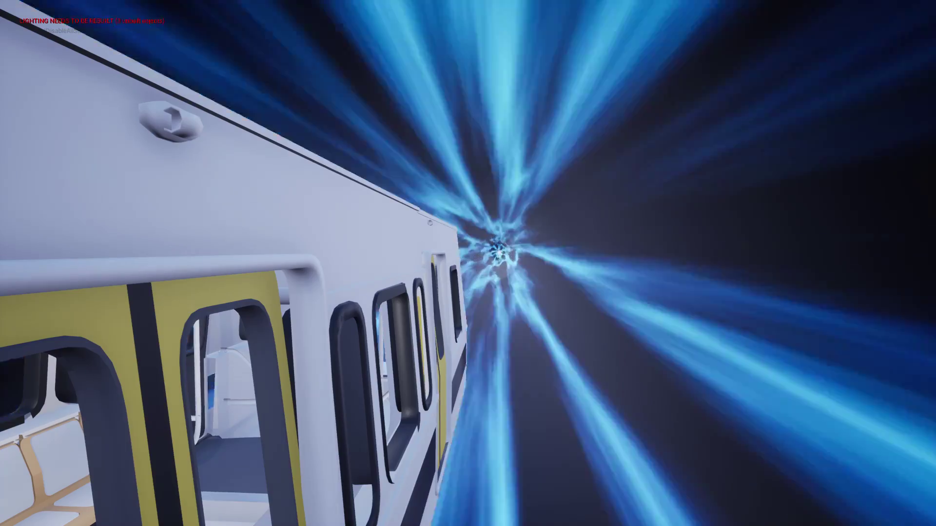
key("a")
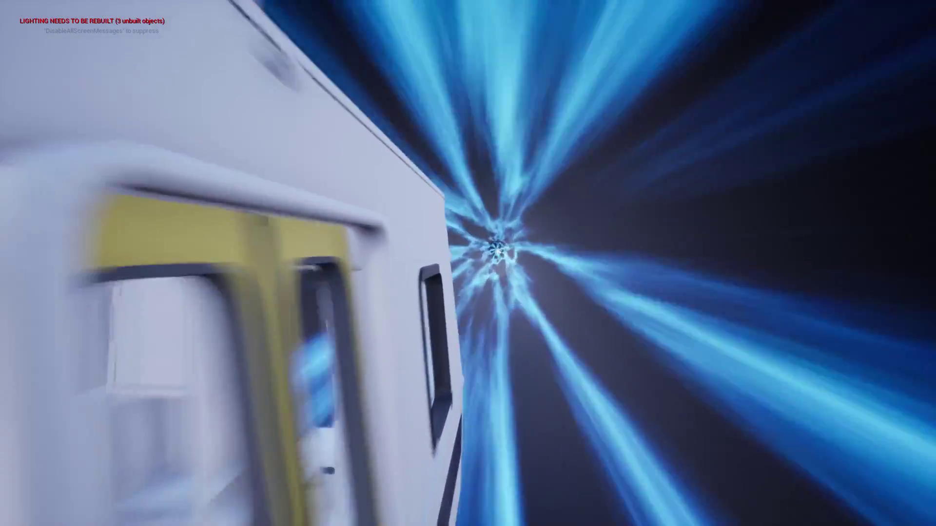
key("d")
key("e")
key("s")
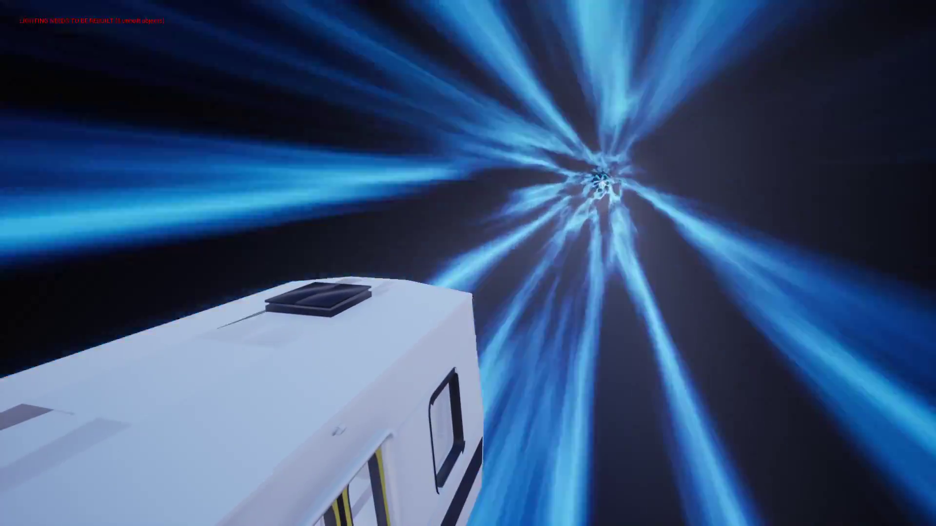
key("q")
key("q")
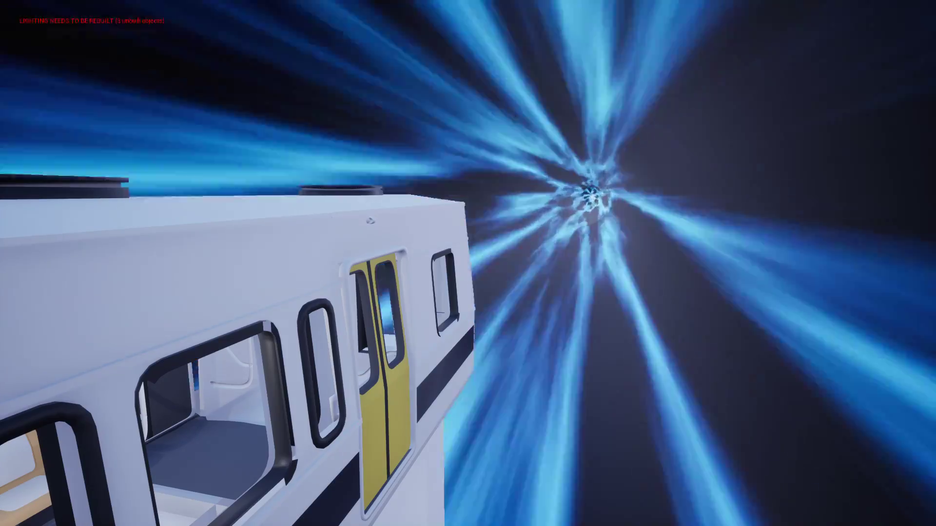
key("Escape")
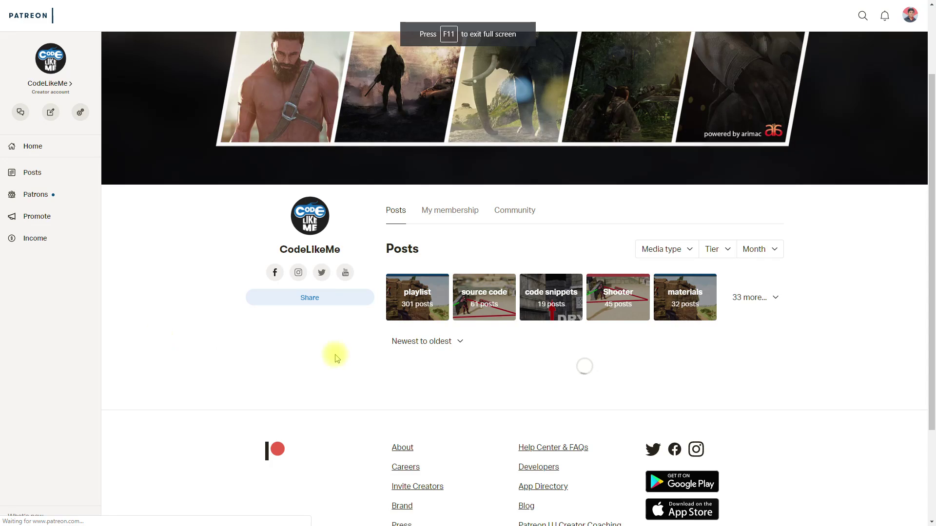
Look through the post collections and newest post on the CodeLikeMe Patreon page in the browser
scroll(329, 351, "down", 2)
scroll(364, 388, "up", 3)
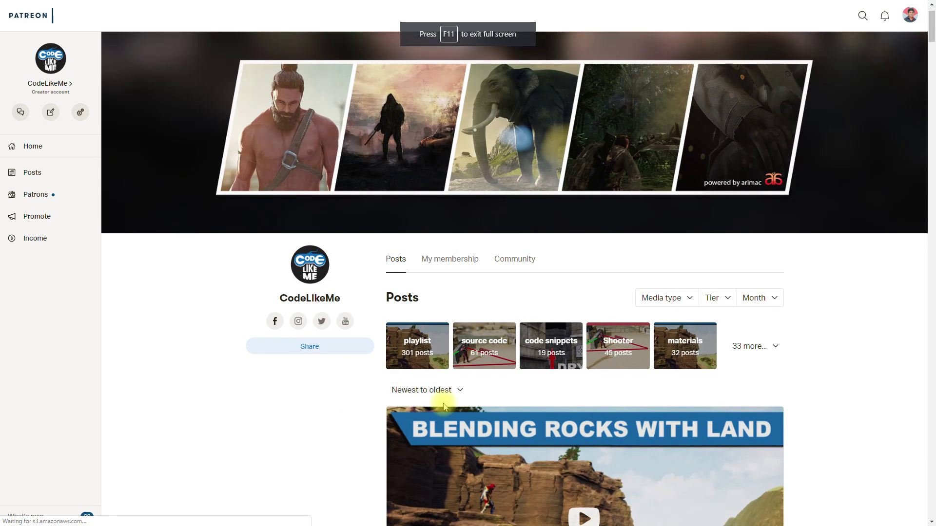
scroll(422, 336, "down", 9)
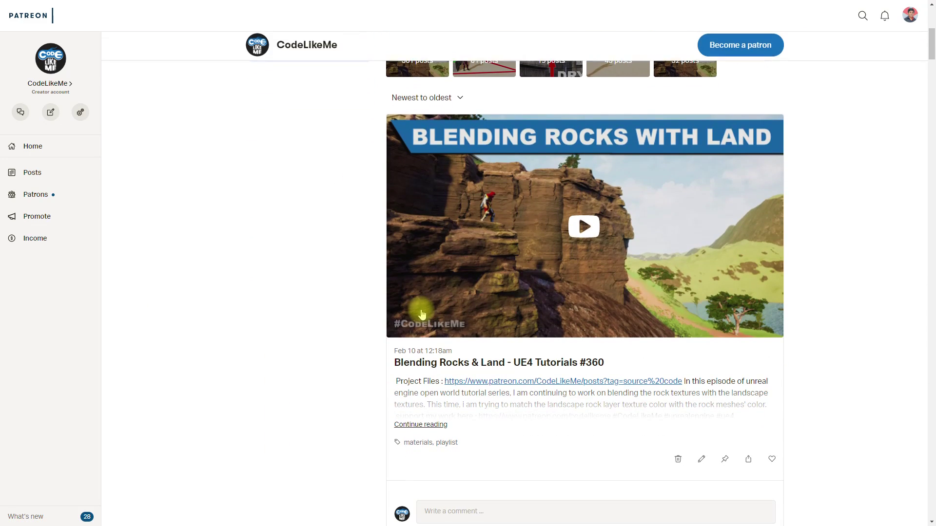
scroll(411, 309, "down", 2)
scroll(399, 303, "up", 10)
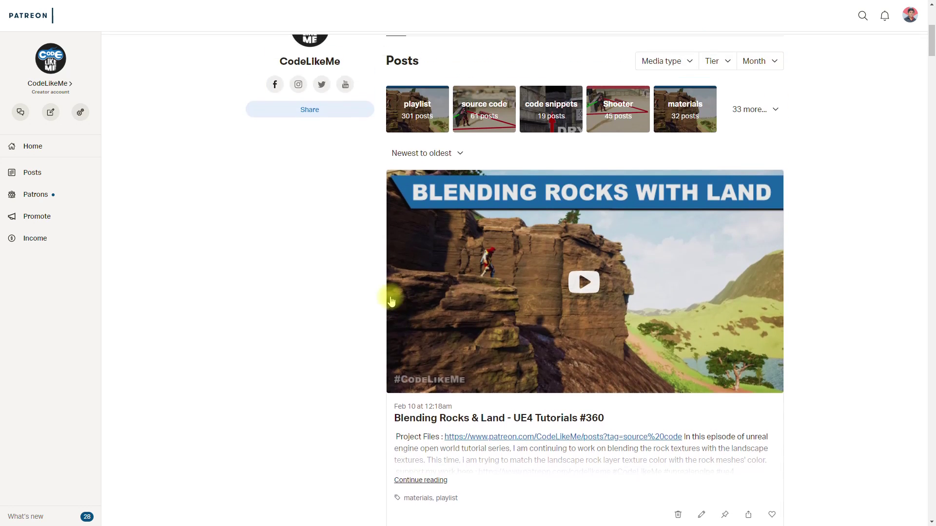
scroll(387, 300, "up", 3)
scroll(383, 299, "down", 8)
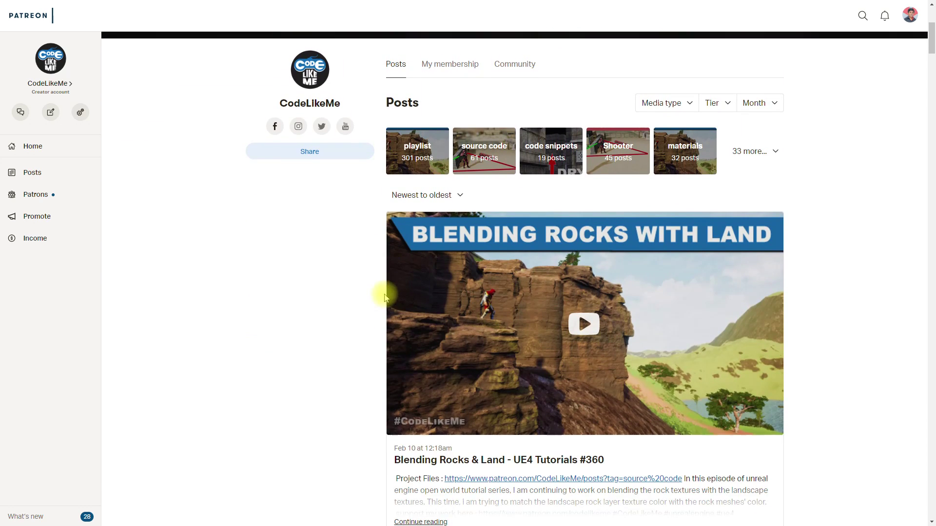
scroll(384, 299, "down", 10)
scroll(377, 293, "up", 1)
scroll(375, 293, "up", 10)
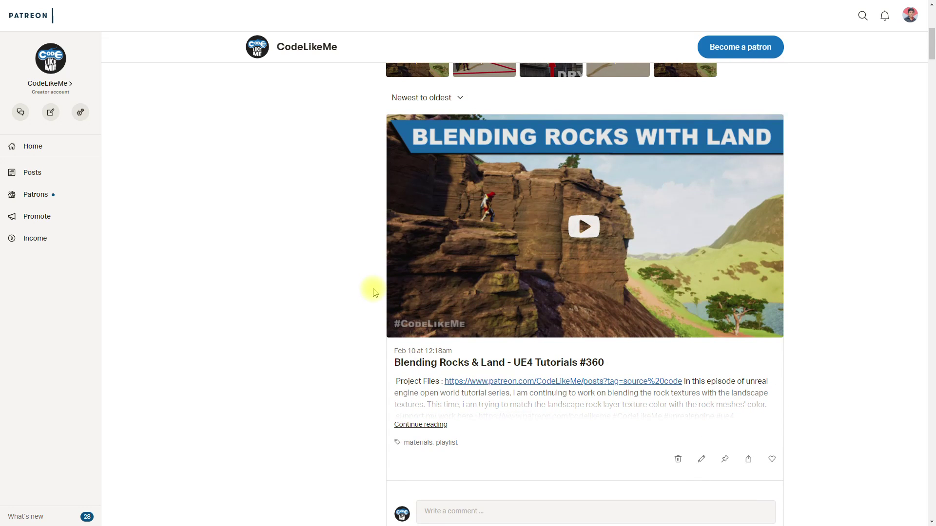
scroll(373, 291, "up", 7)
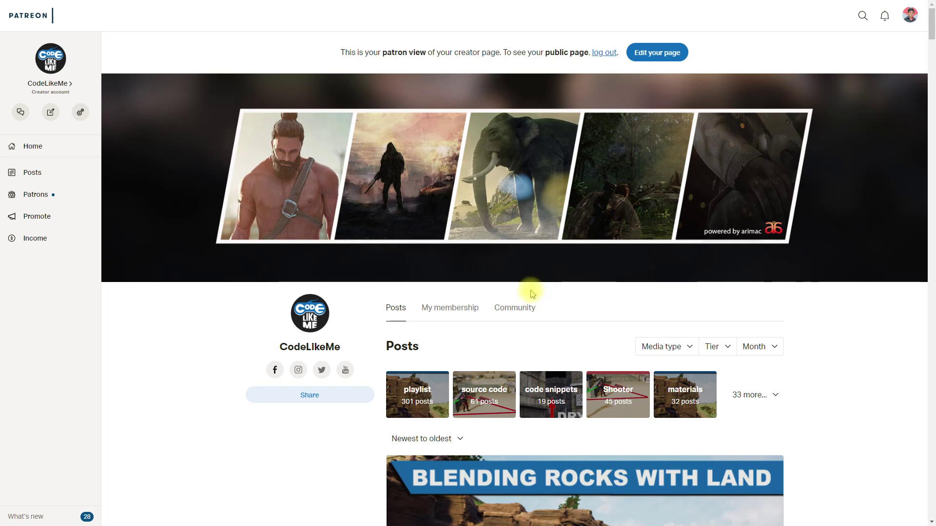
scroll(531, 293, "down", 4)
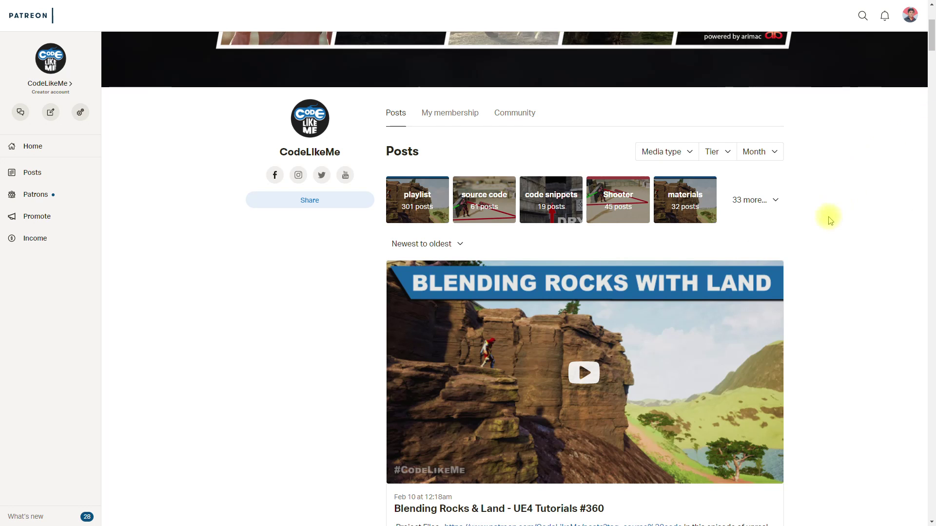
scroll(830, 220, "down", 3)
scroll(827, 214, "up", 5)
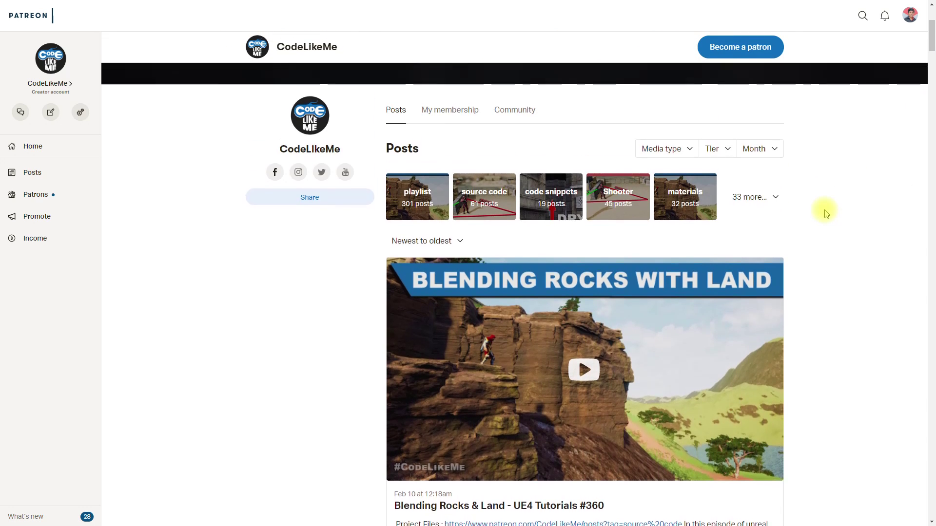
scroll(588, 347, "down", 3)
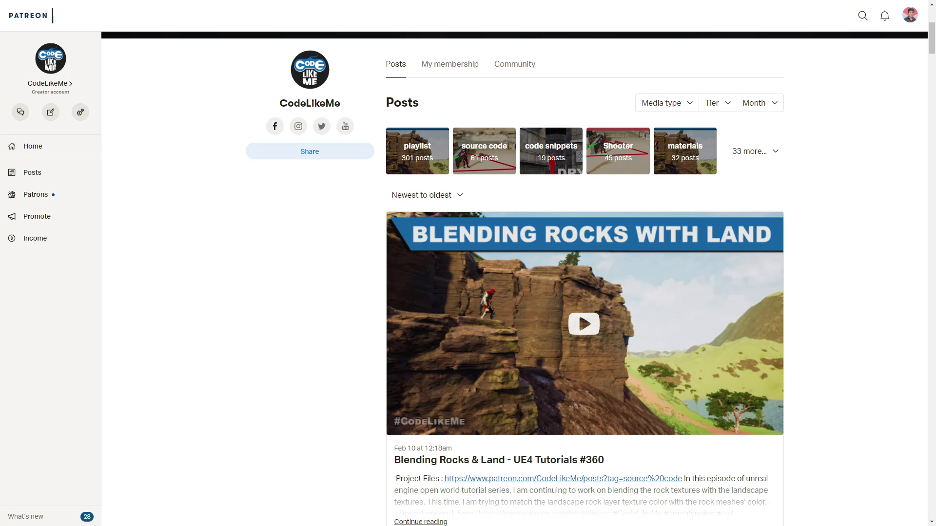
scroll(170, 341, "up", 4)
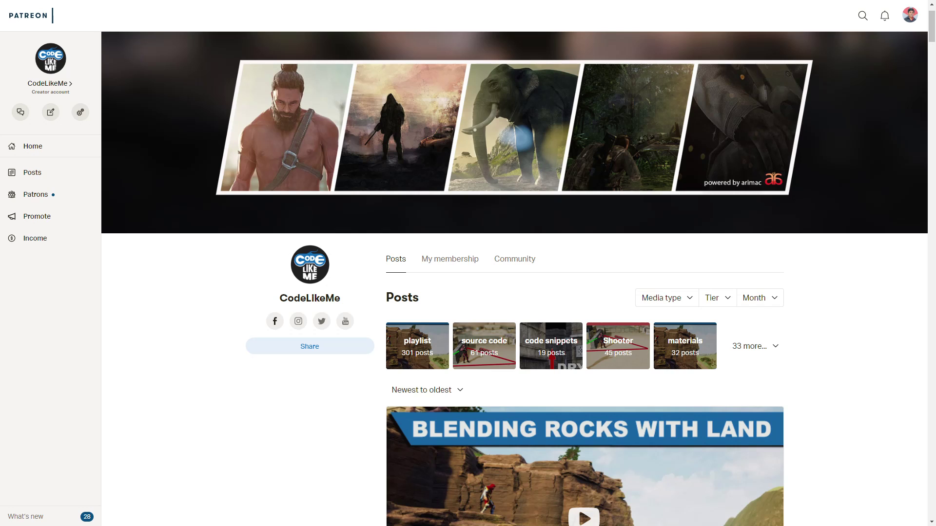